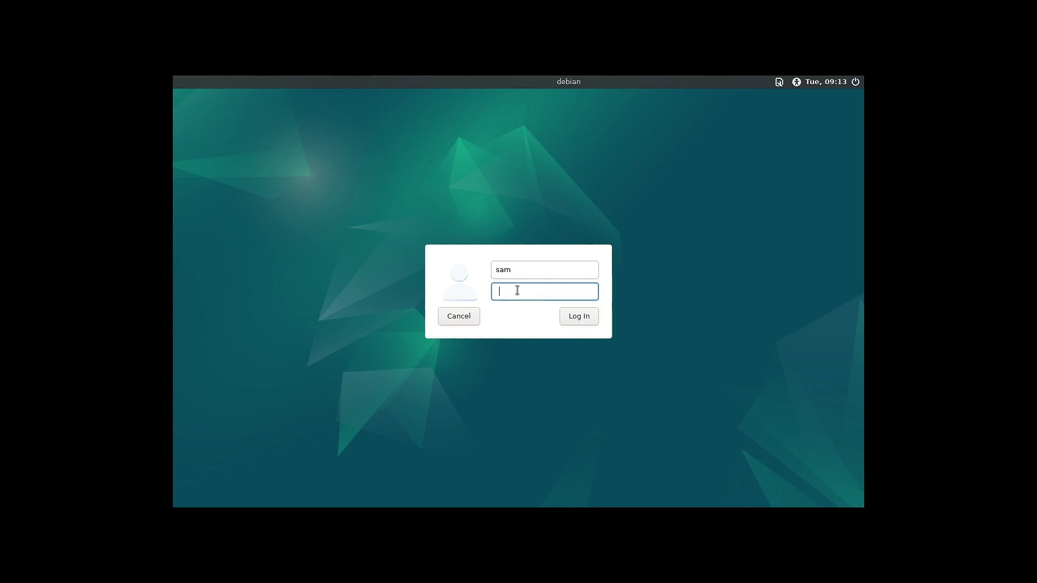
# Enter the account password at the LightDM screen to log in to the Xfce session.
pyautogui.write('******')
pyautogui.press('Return')
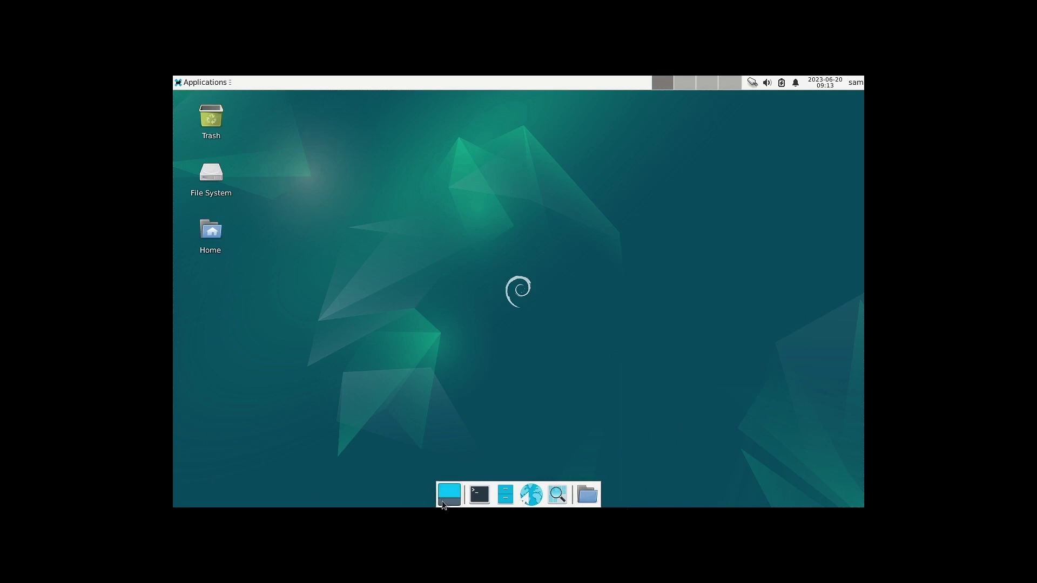
pyautogui.click(192, 83)
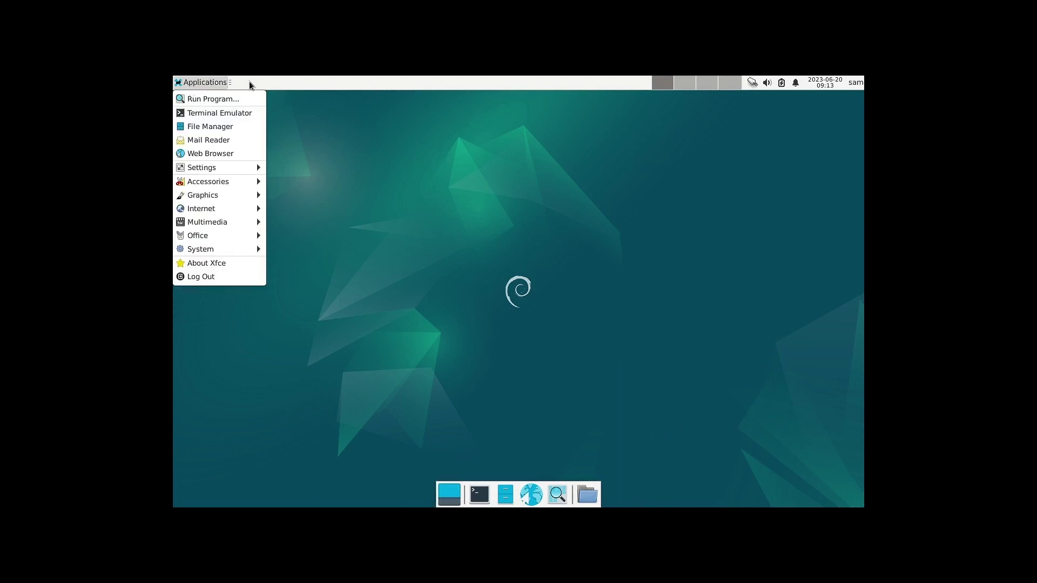
pyautogui.click(464, 83)
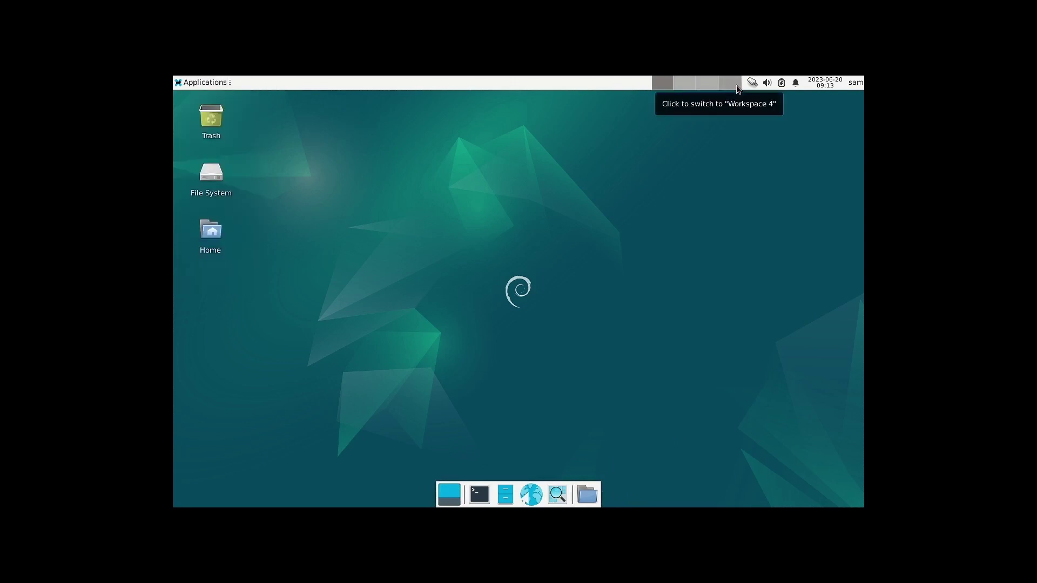
pyautogui.click(767, 82)
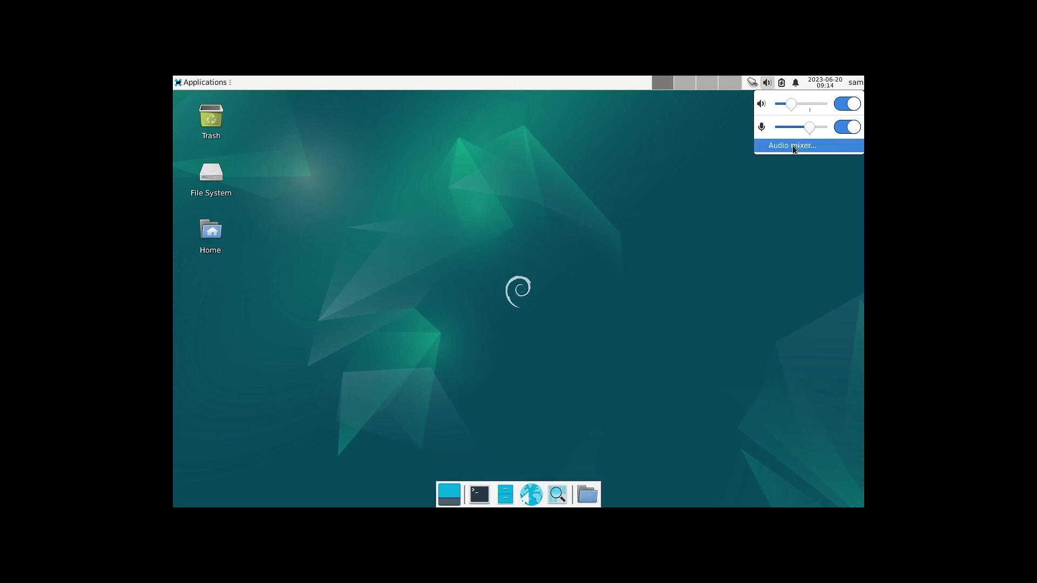
pyautogui.click(795, 82)
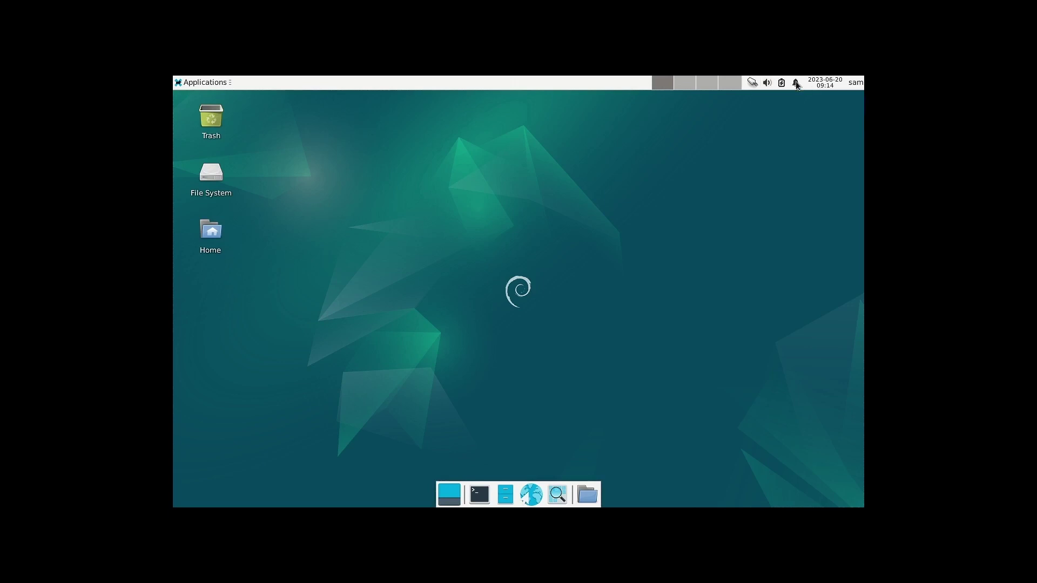
pyautogui.click(796, 83)
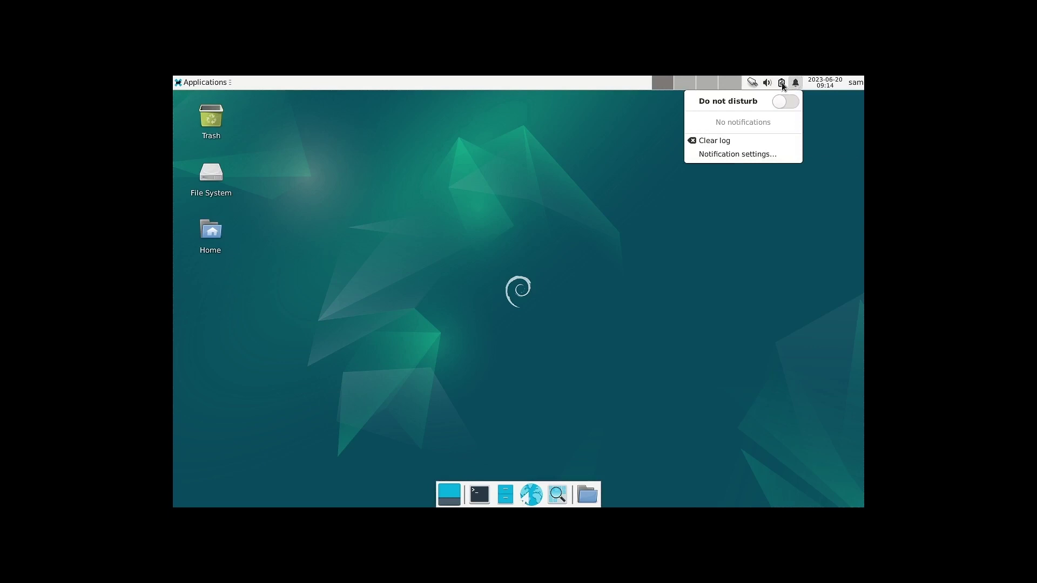
pyautogui.click(782, 85)
pyautogui.click(783, 85)
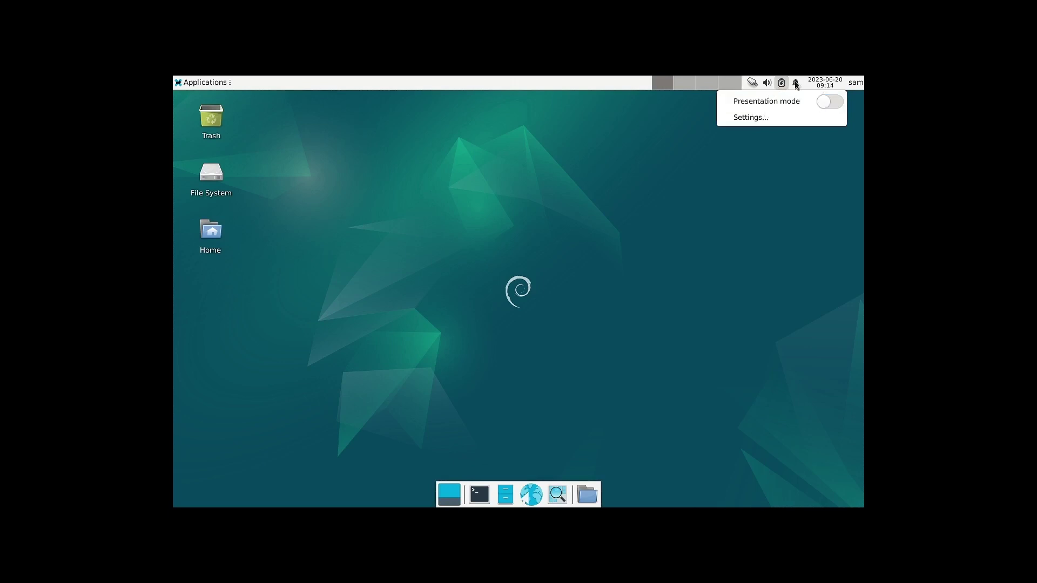
pyautogui.click(819, 79)
pyautogui.click(820, 83)
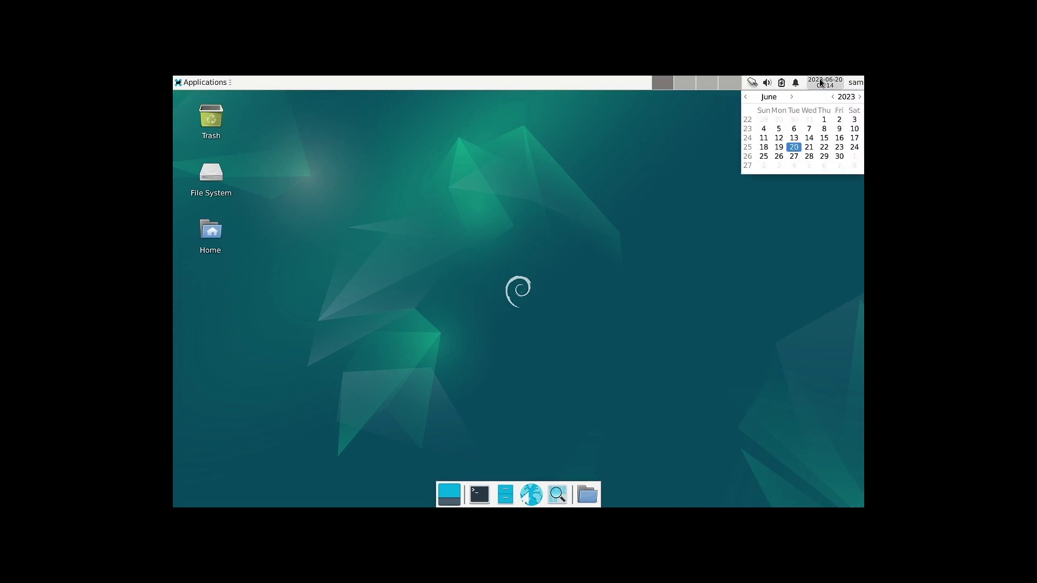
pyautogui.click(857, 84)
pyautogui.click(858, 84)
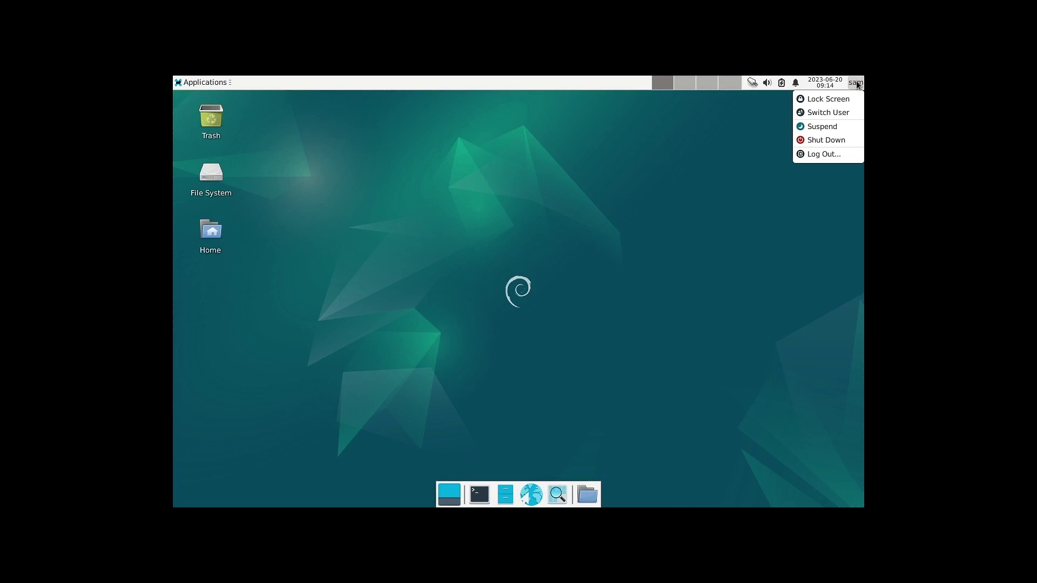
pyautogui.click(731, 209)
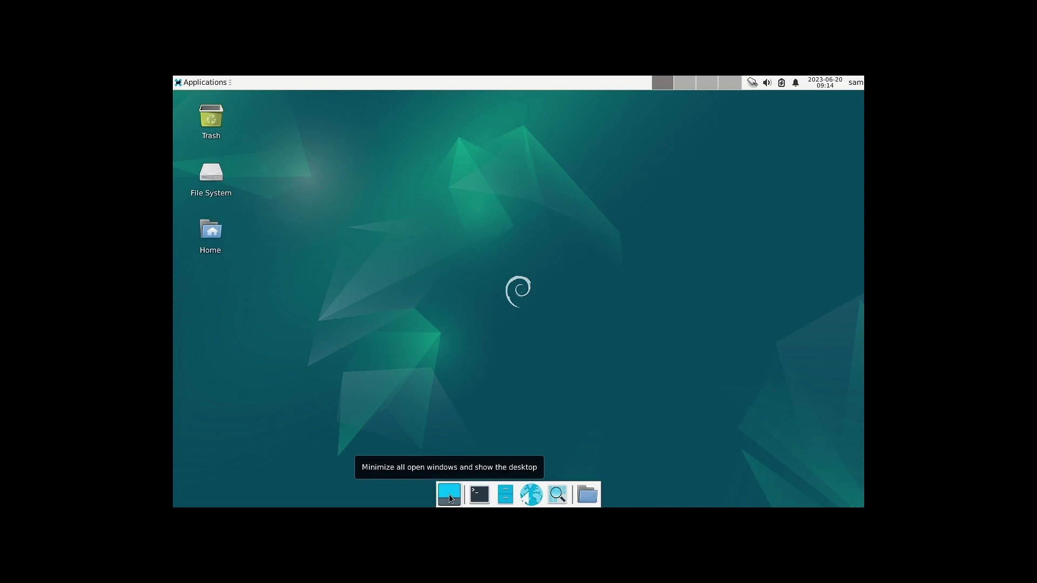
pyautogui.click(505, 494)
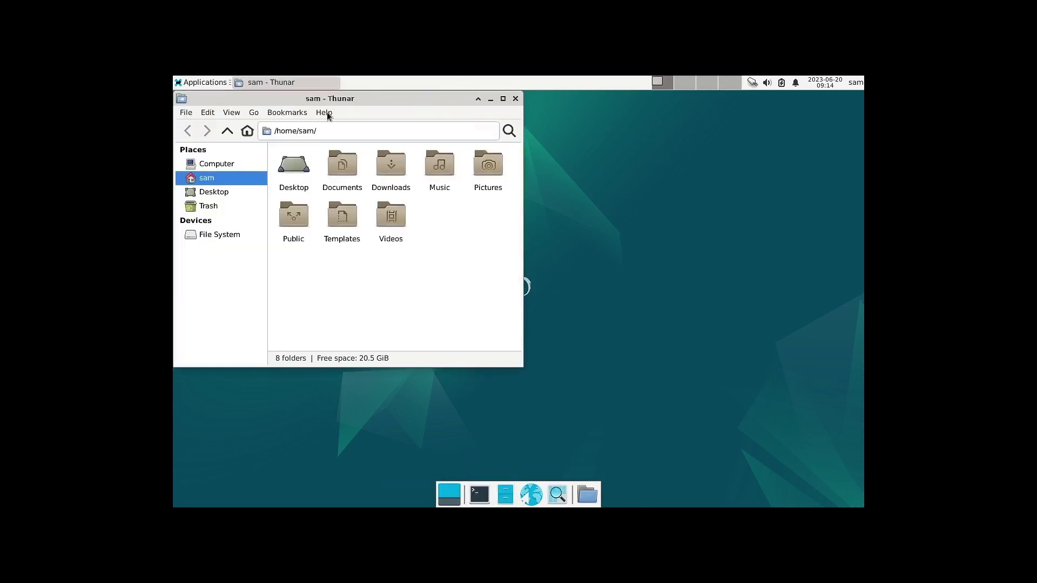
pyautogui.click(326, 113)
pyautogui.click(337, 141)
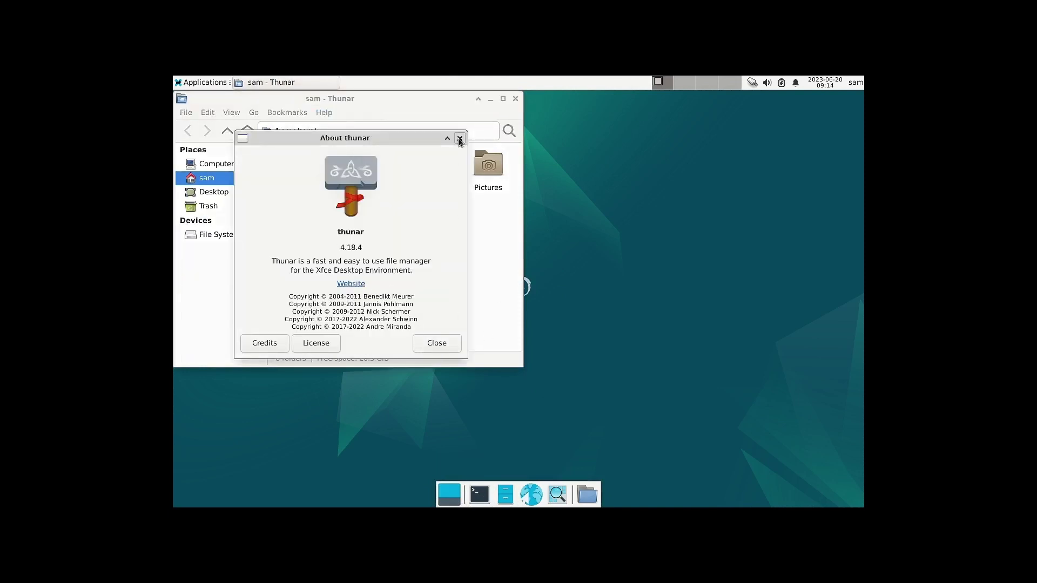
pyautogui.click(460, 139)
pyautogui.click(515, 98)
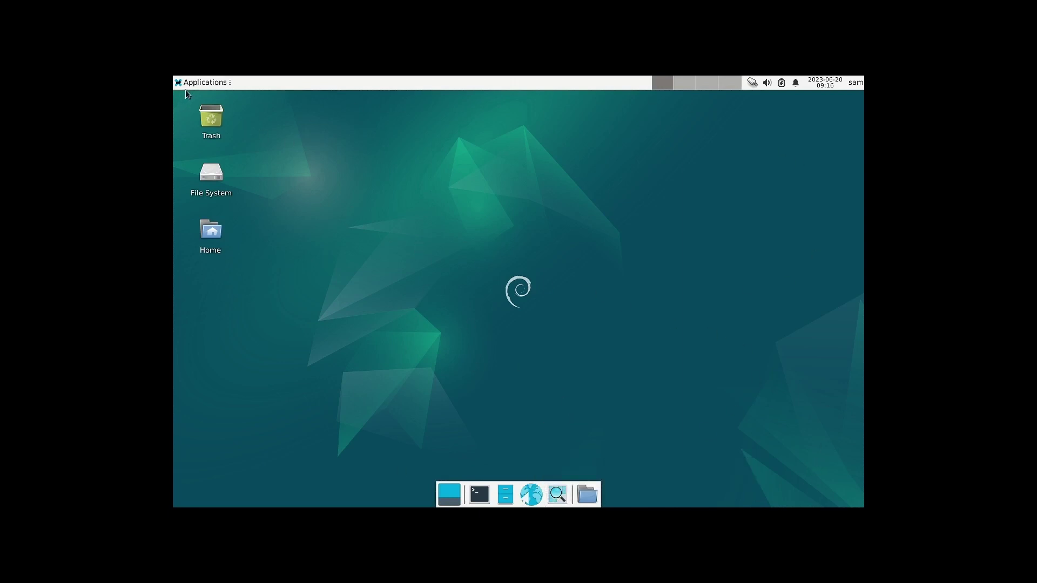
# Browse the Home dock icon's folder submenus, dismiss them, and open the Applications menu.
pyautogui.click(588, 494)
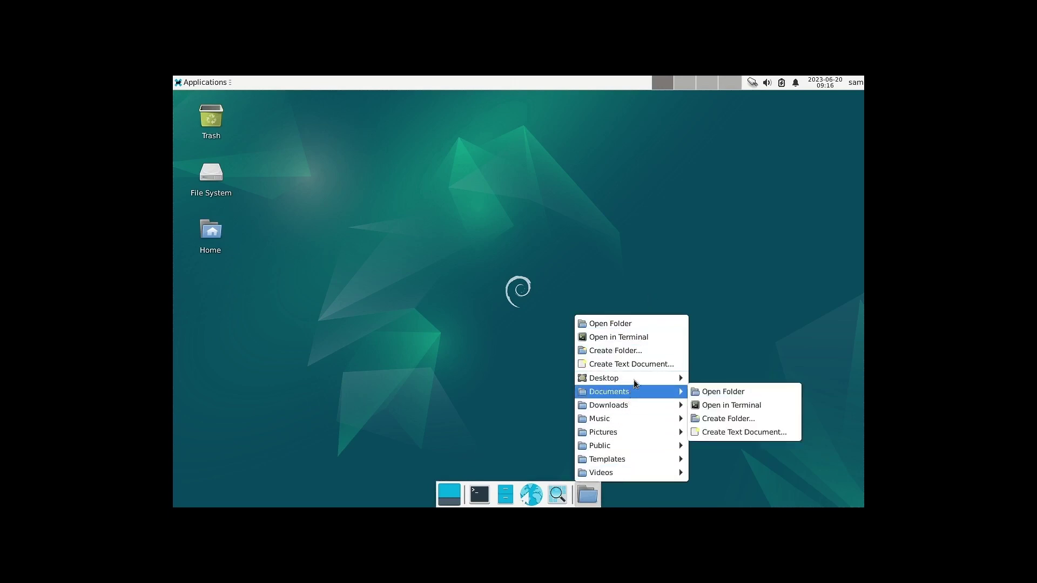
pyautogui.moveTo(620, 402)
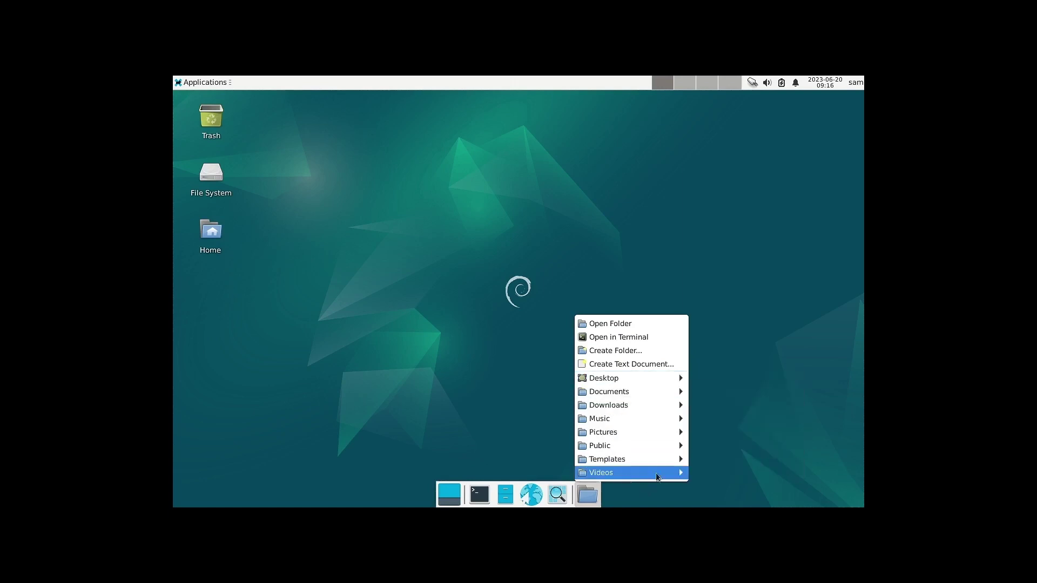
pyautogui.moveTo(665, 480)
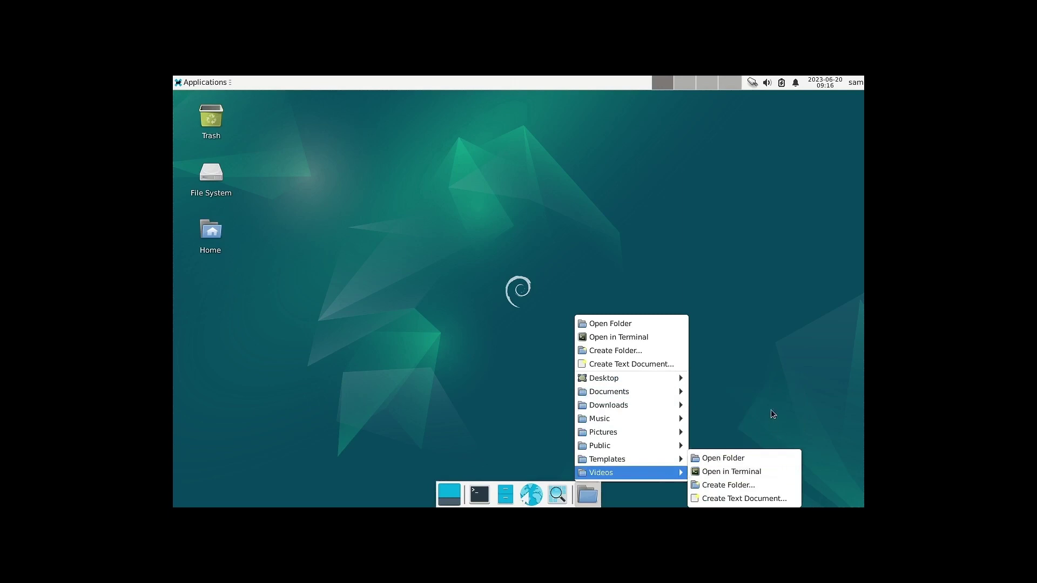
pyautogui.click(776, 381)
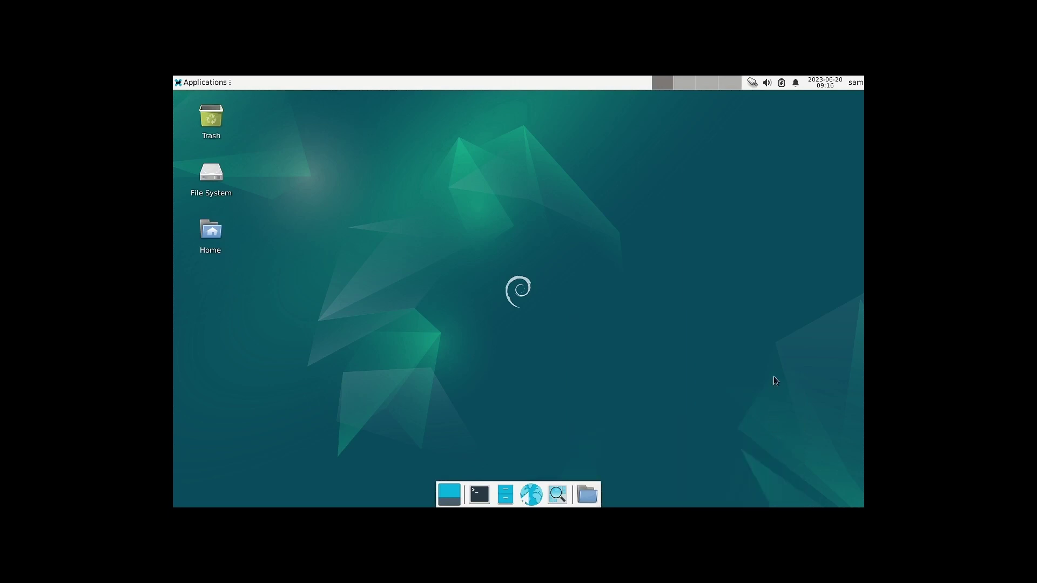
pyautogui.click(203, 84)
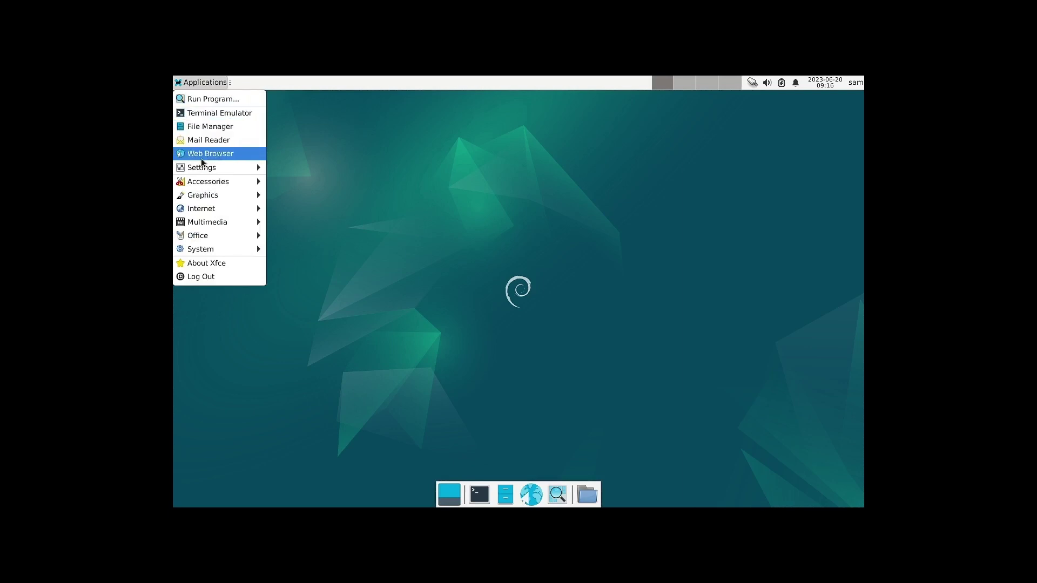
# In Display settings, apply the 1920x1440 resolution and keep that configuration.
pyautogui.moveTo(205, 168)
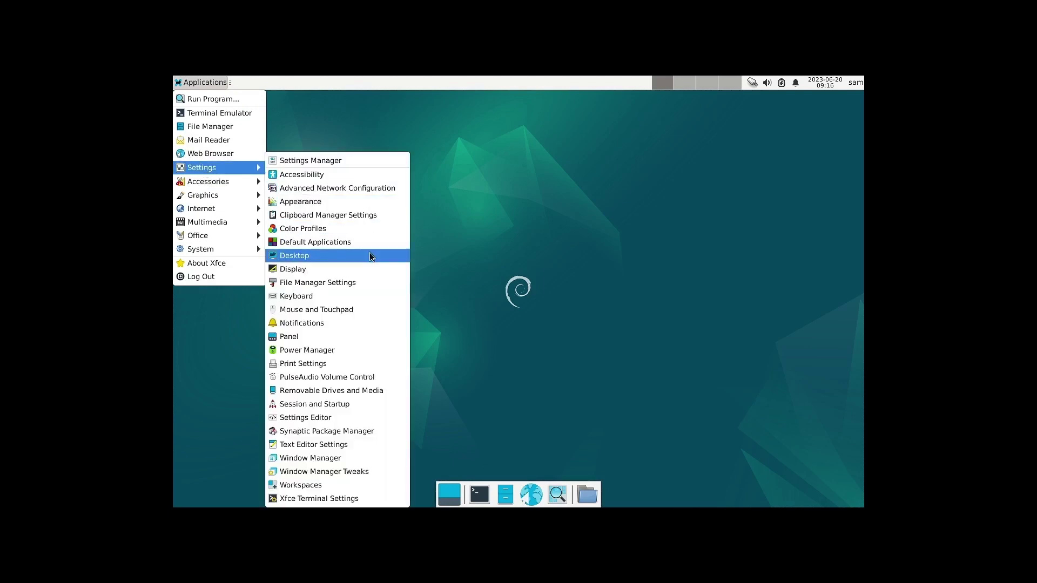
pyautogui.click(302, 269)
pyautogui.click(650, 242)
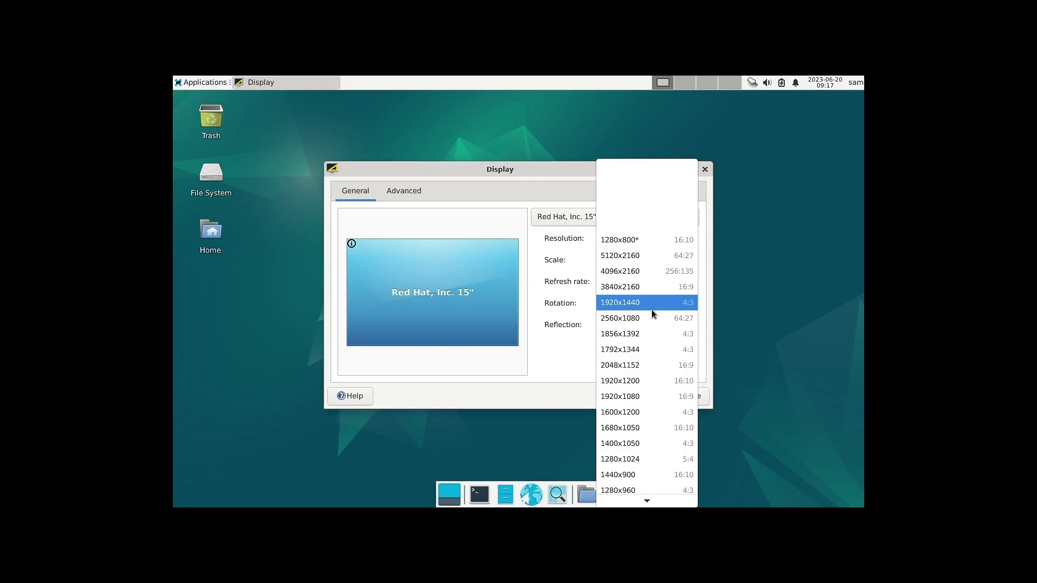
pyautogui.scroll(-3, 652, 312)
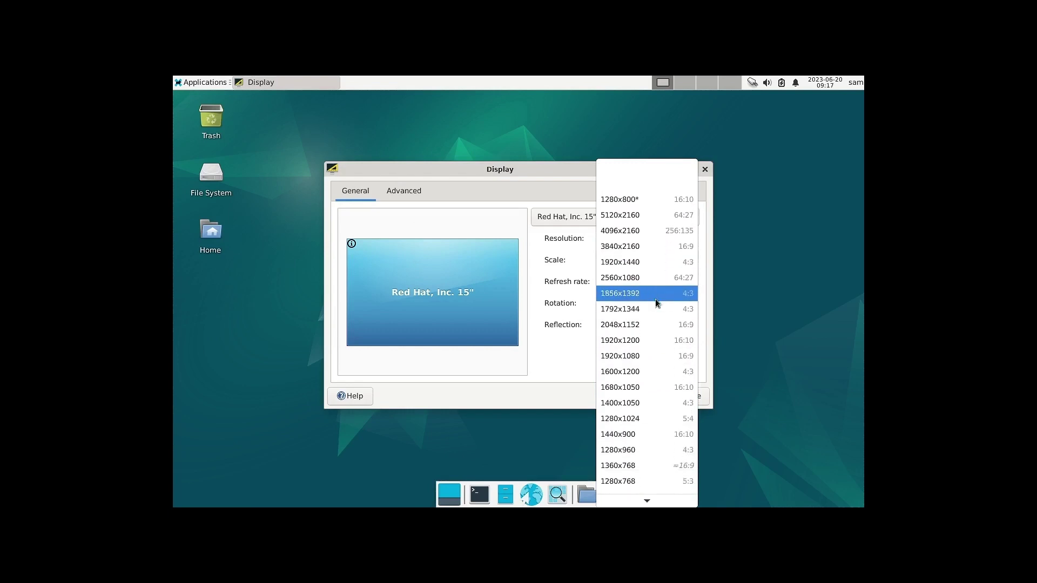
pyautogui.scroll(-2, 656, 303)
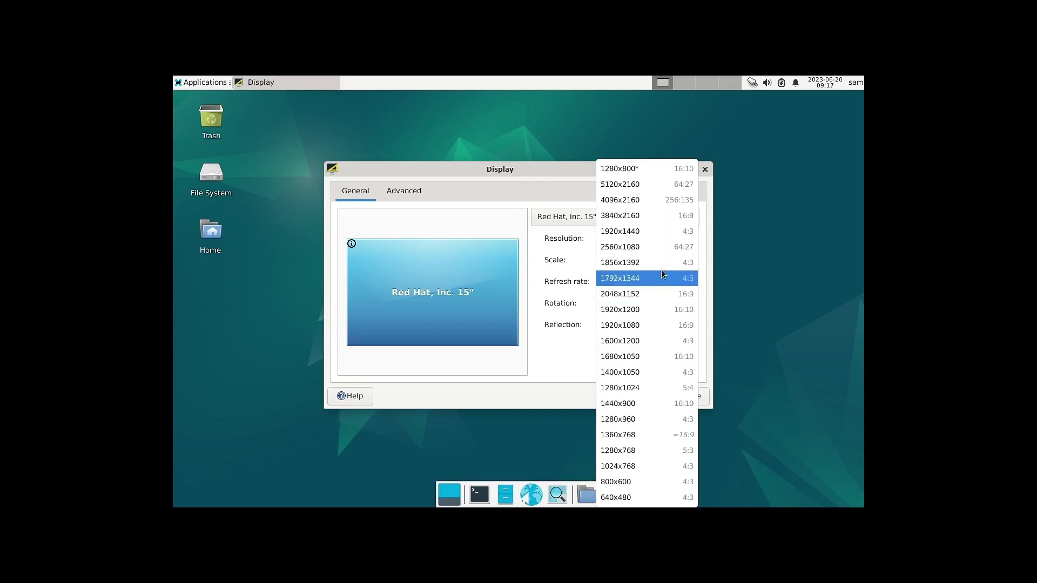
pyautogui.click(652, 230)
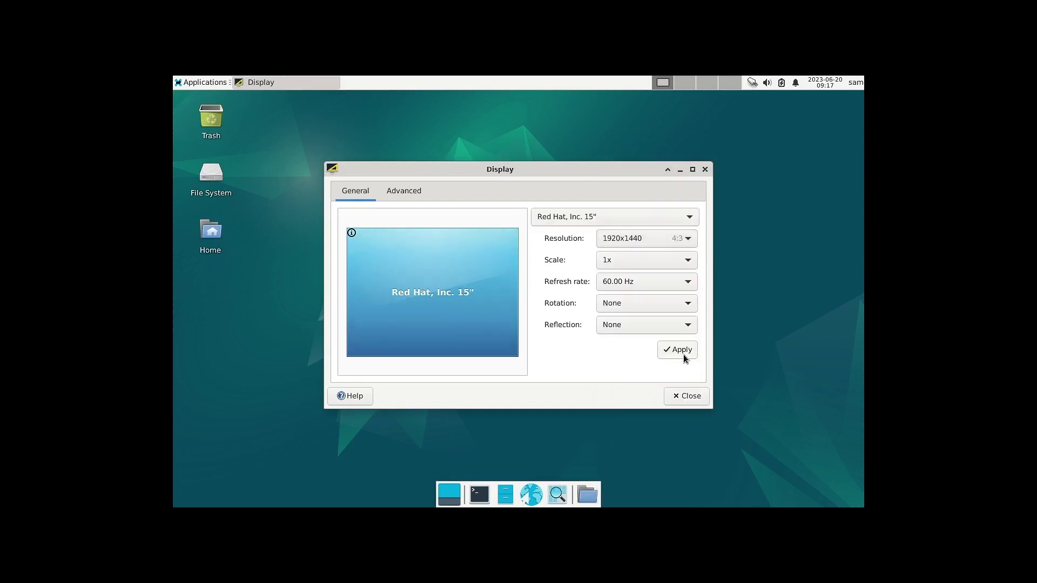
pyautogui.click(683, 354)
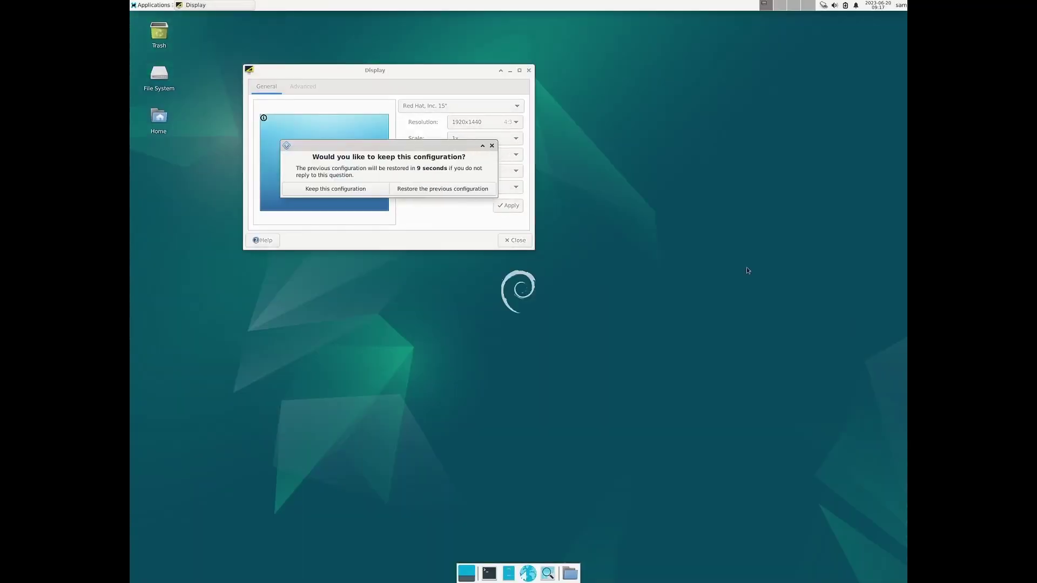
pyautogui.click(348, 190)
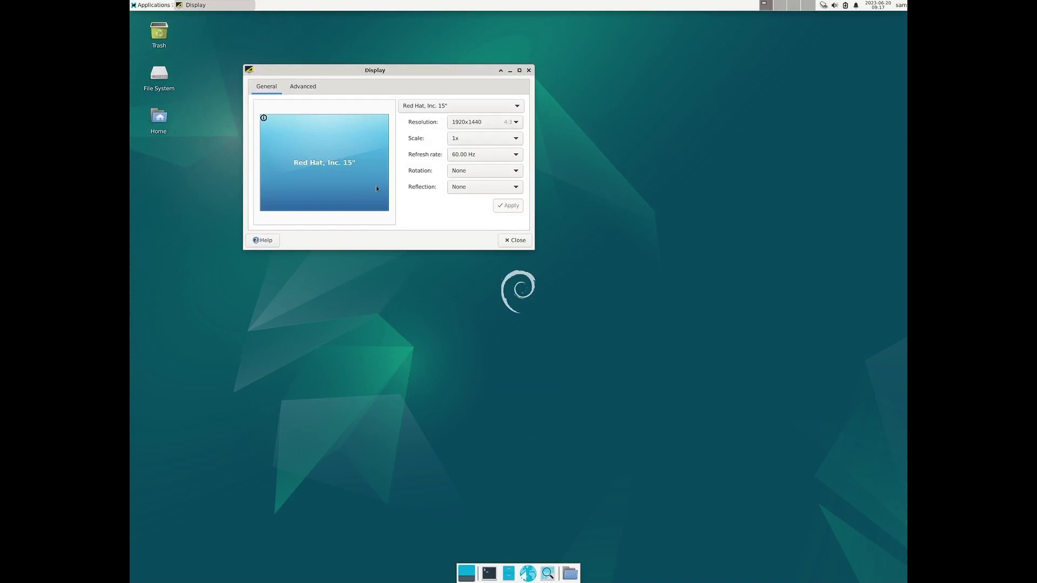
# Switch the resolution to 1920x1080, keep it, and close Display settings.
pyautogui.click(487, 122)
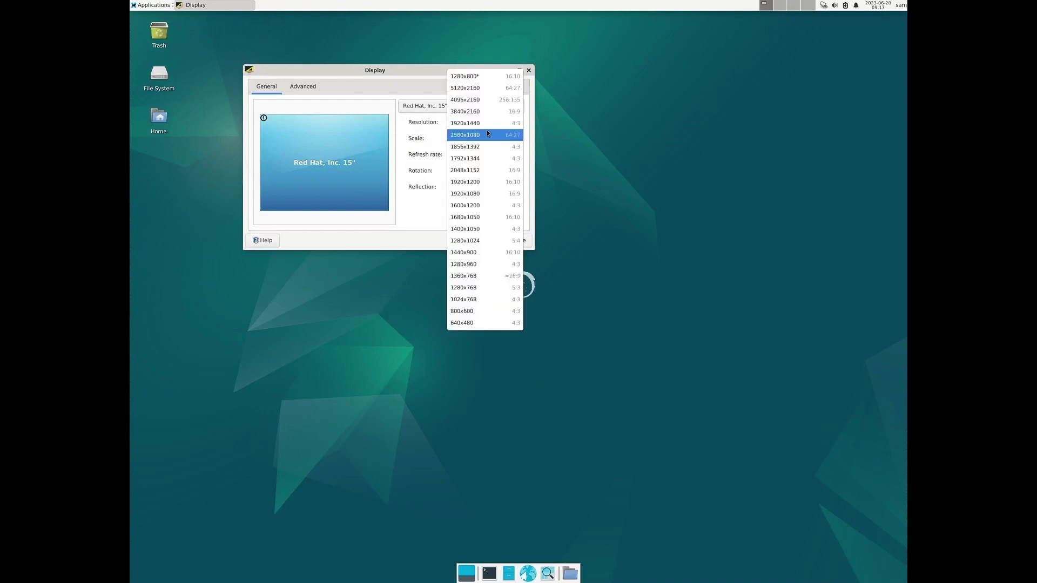
pyautogui.click(488, 193)
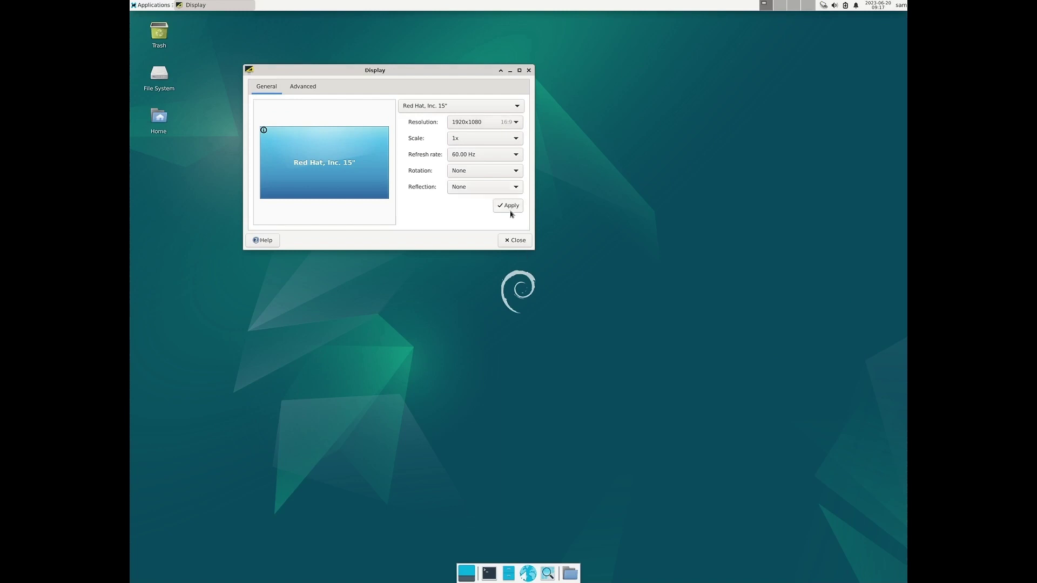
pyautogui.click(509, 208)
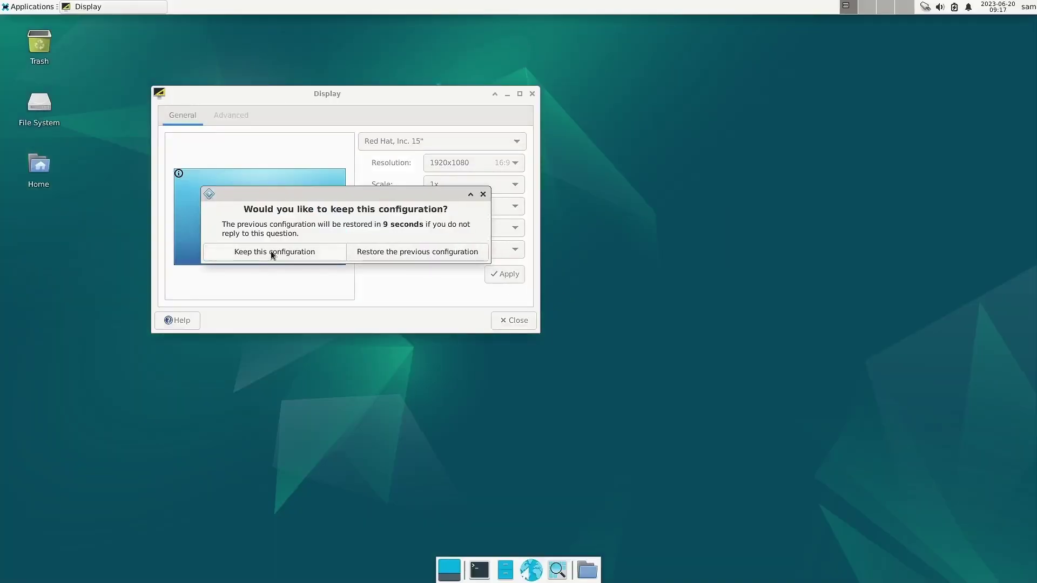
pyautogui.click(272, 252)
pyautogui.click(532, 95)
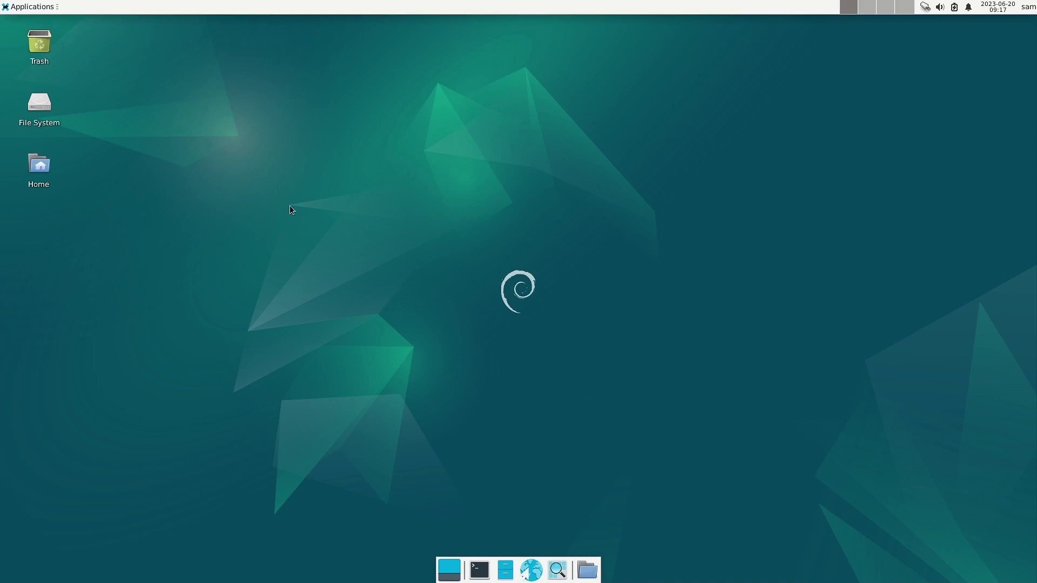
pyautogui.click(18, 10)
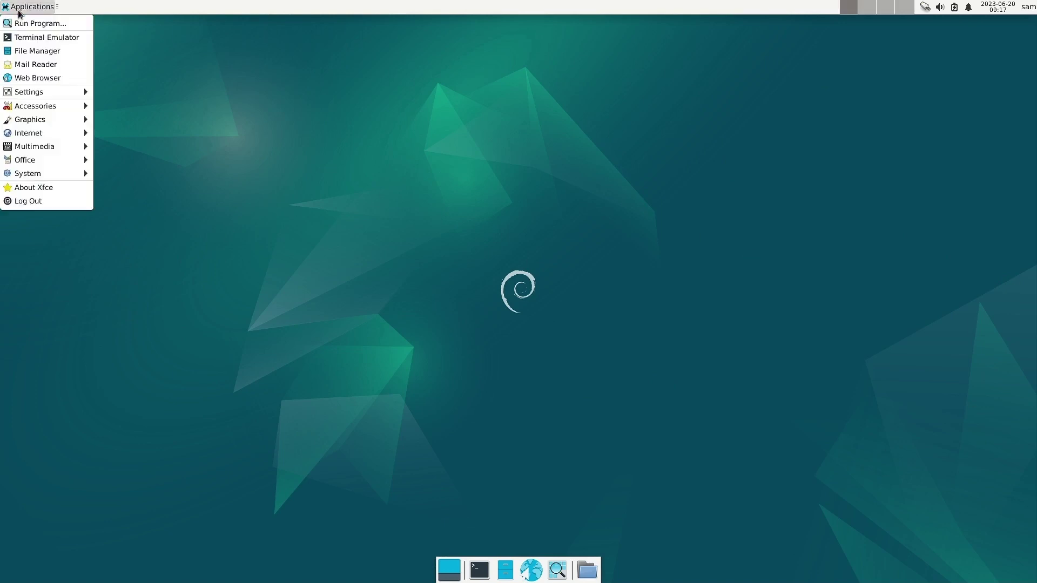
pyautogui.moveTo(32, 109)
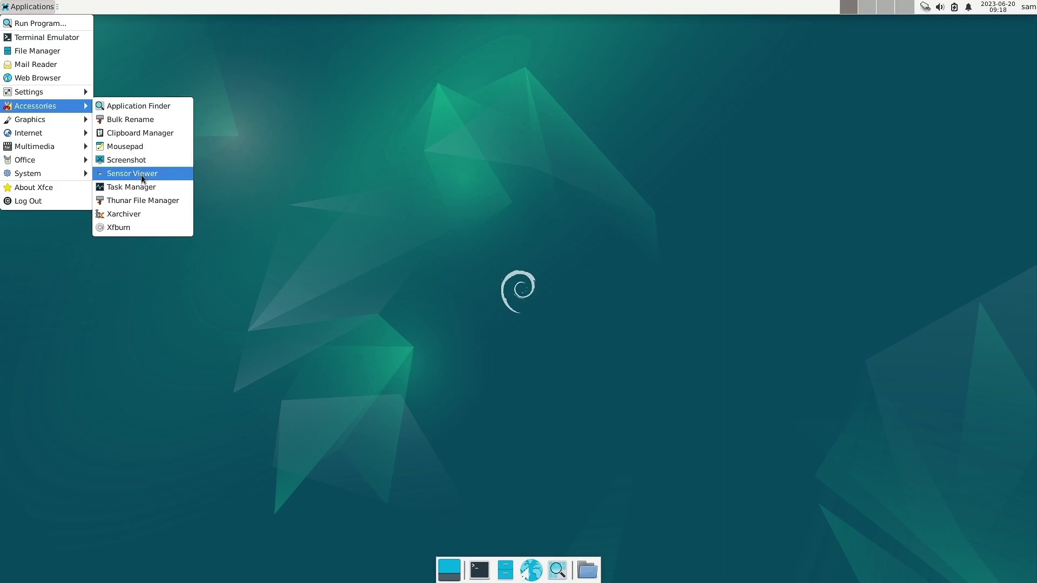
pyautogui.moveTo(84, 106)
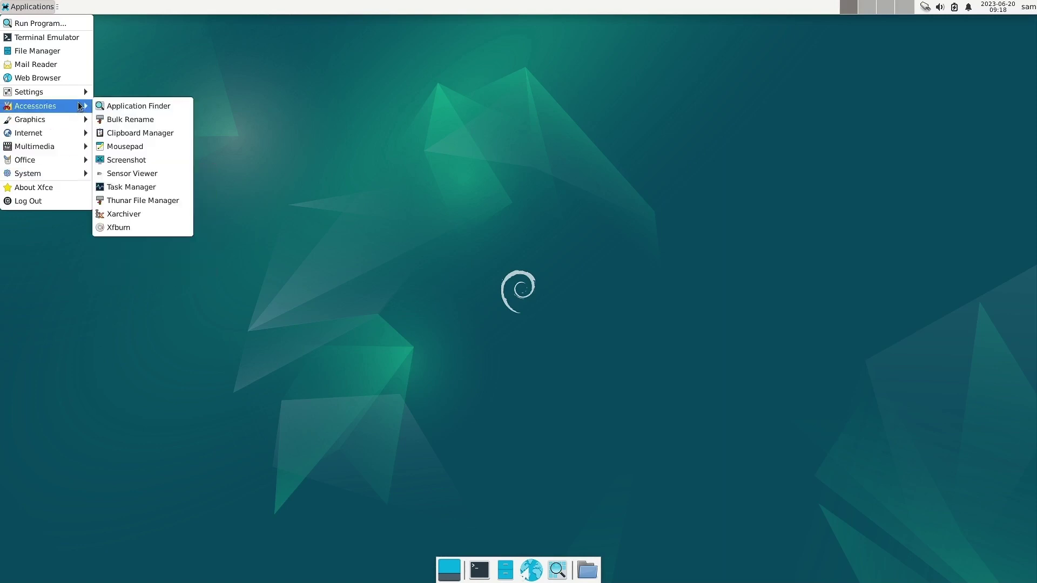
pyautogui.click(164, 176)
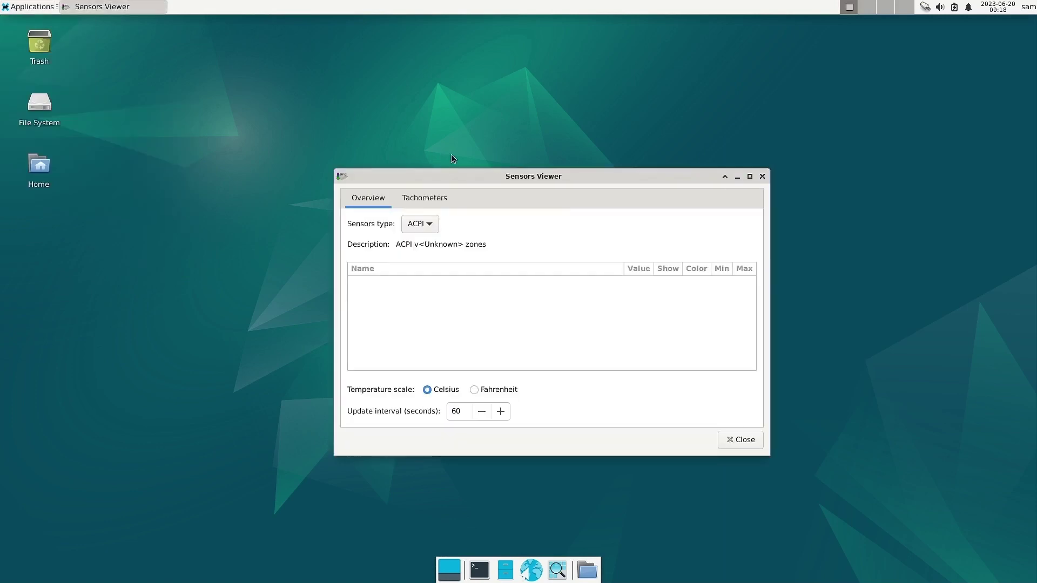
pyautogui.click(429, 228)
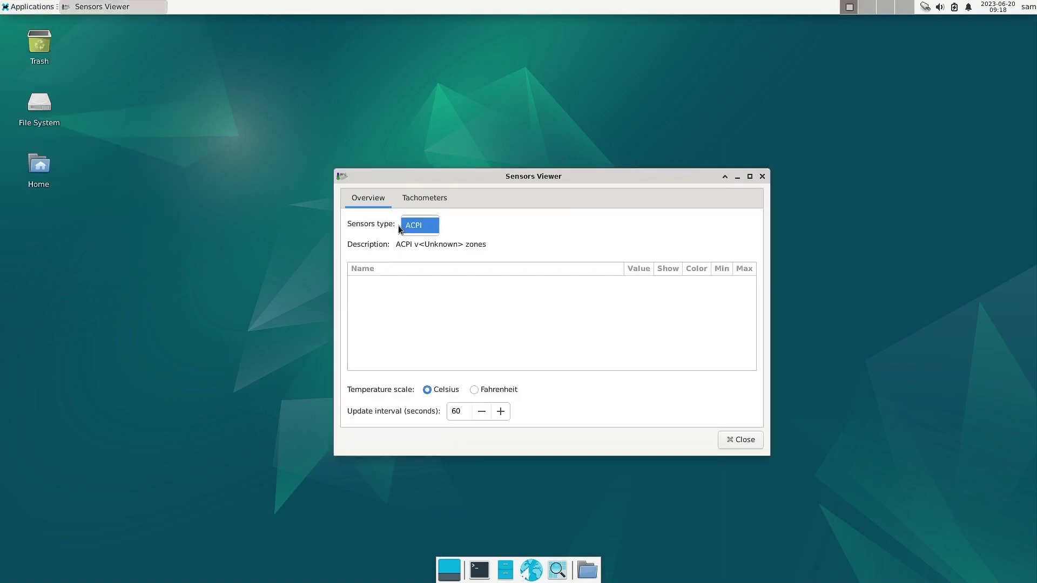
pyautogui.click(505, 220)
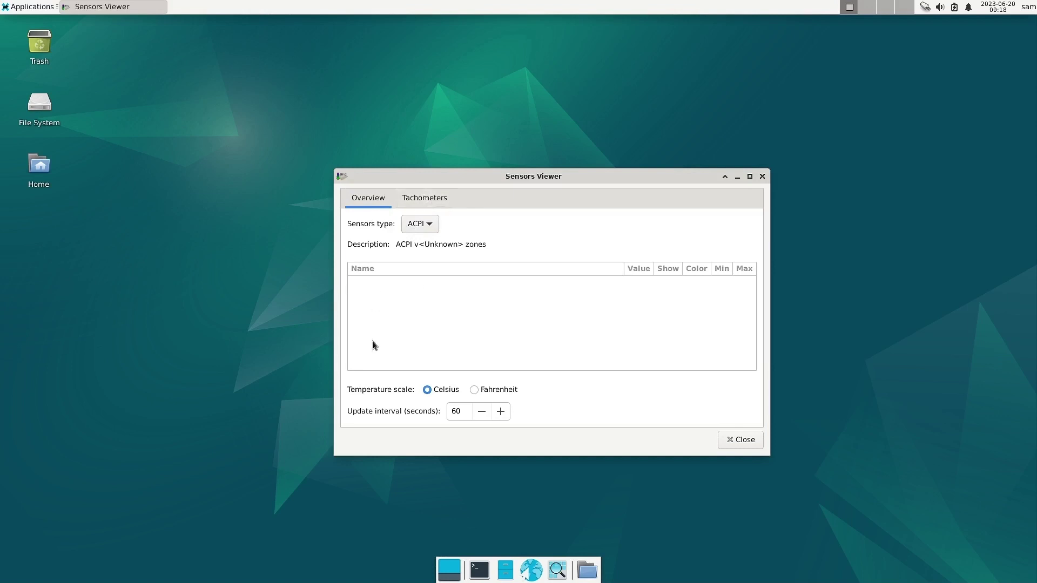
pyautogui.click(430, 199)
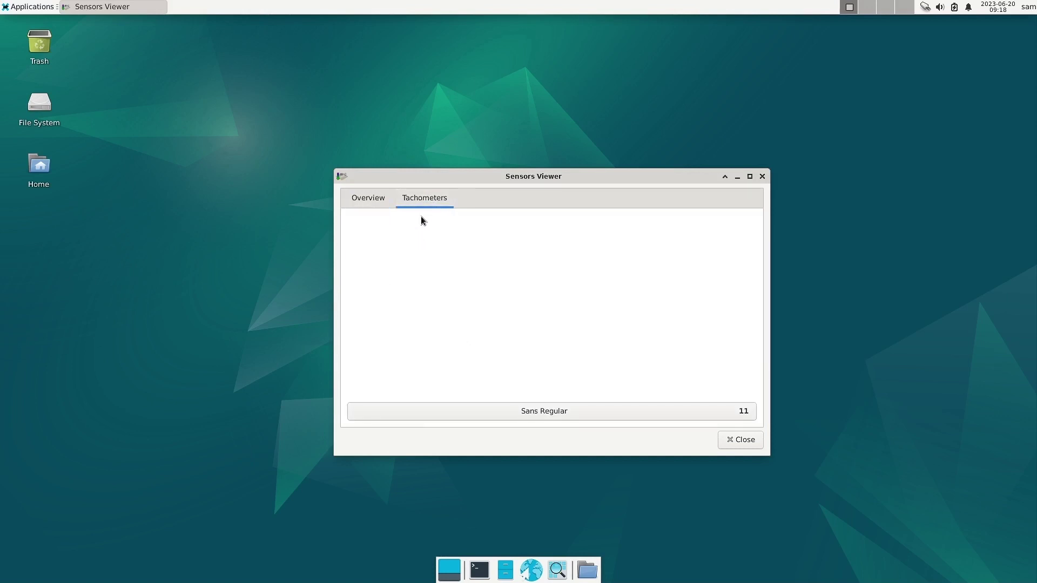
pyautogui.click(360, 201)
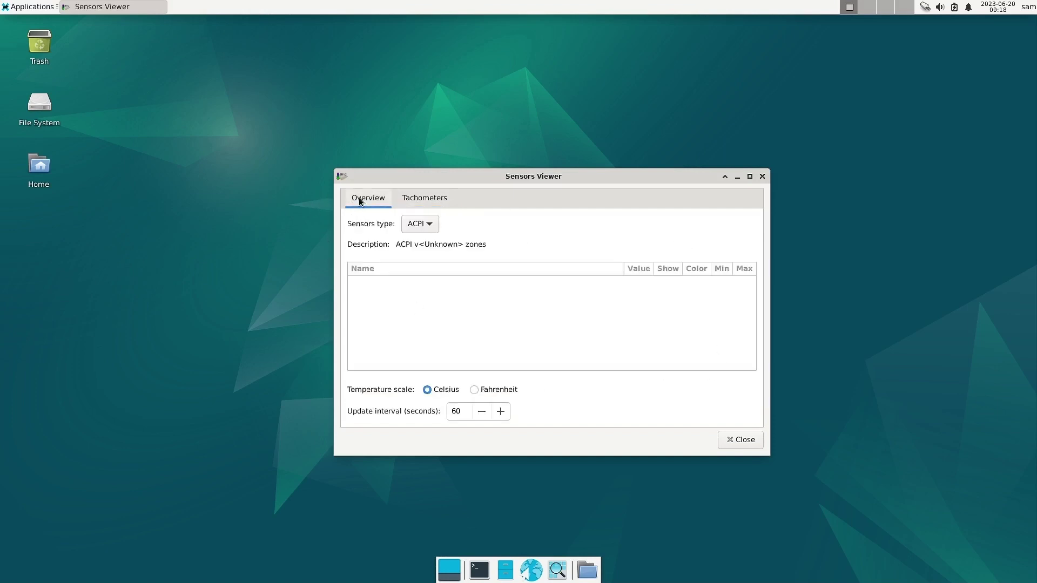
pyautogui.click(763, 176)
pyautogui.click(35, 8)
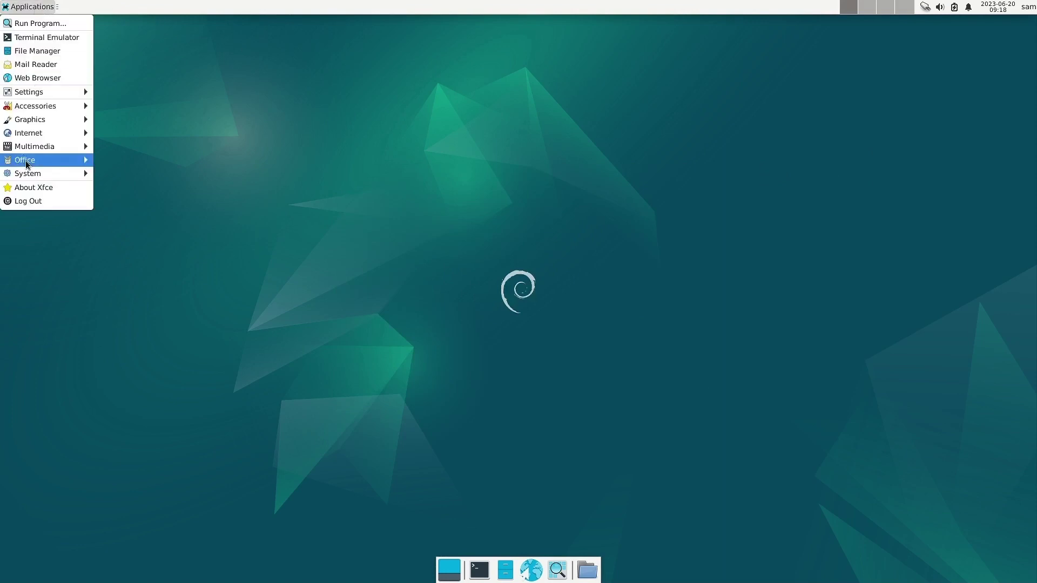
# Browse the Office, Internet and Accessories categories, then launch Accessories > Task Manager.
pyautogui.moveTo(26, 164)
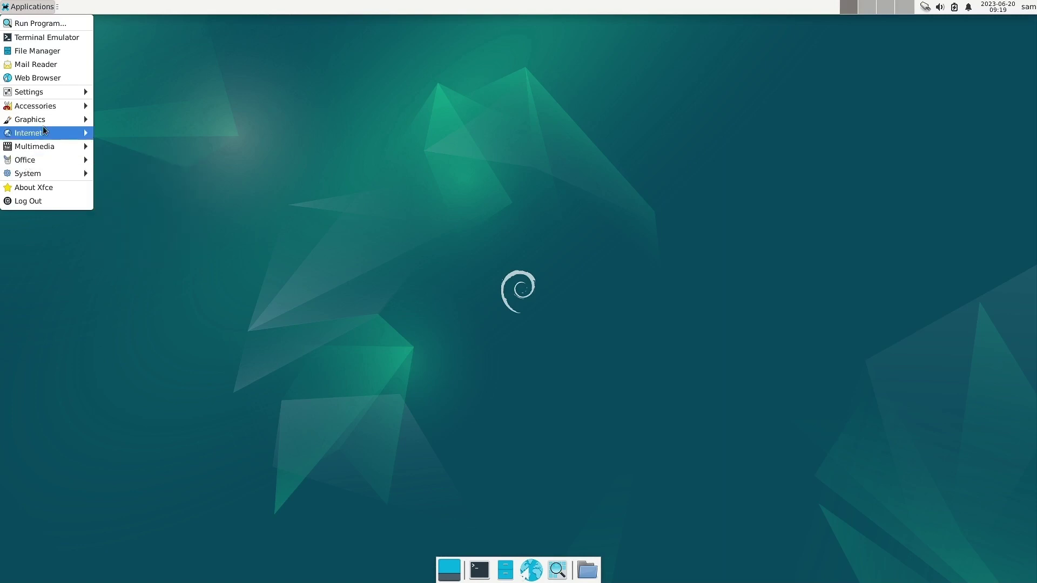
pyautogui.moveTo(54, 106)
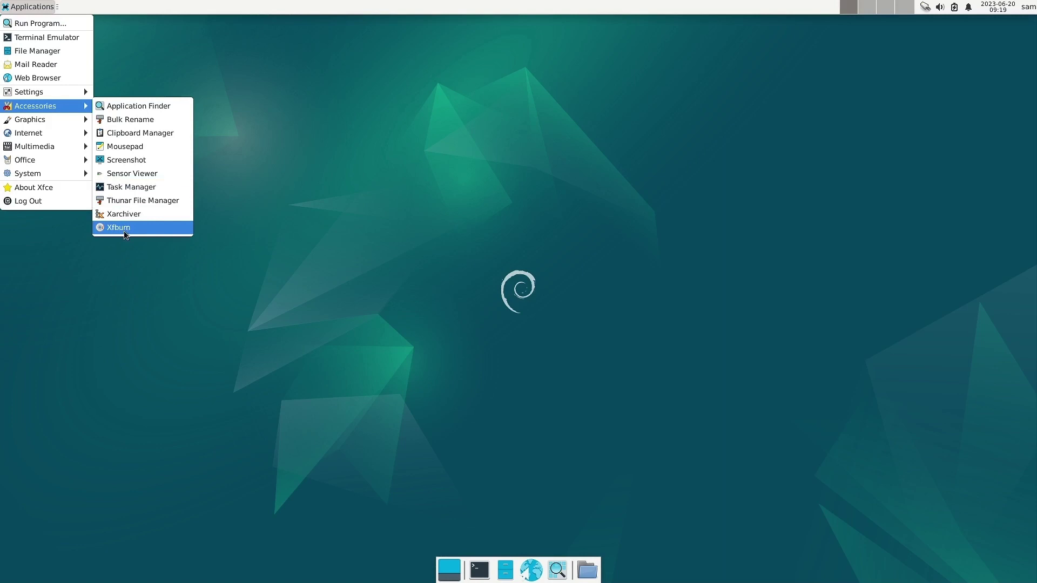
pyautogui.click(139, 190)
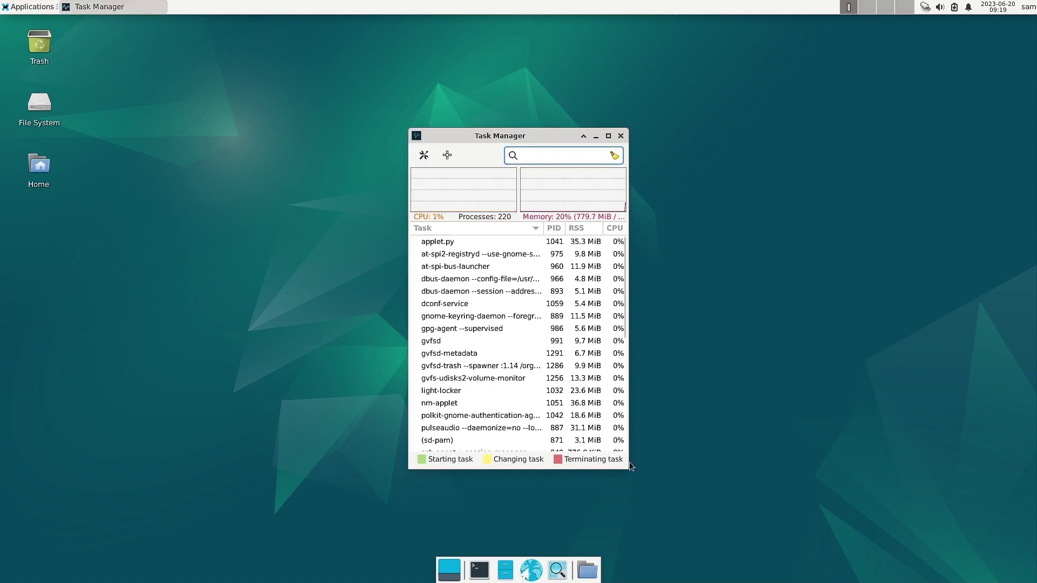
# Drag the Task Manager's bottom-right corner outward to show full command lines for all 220 processes.
pyautogui.moveTo(625, 466); pyautogui.dragTo(825, 497)
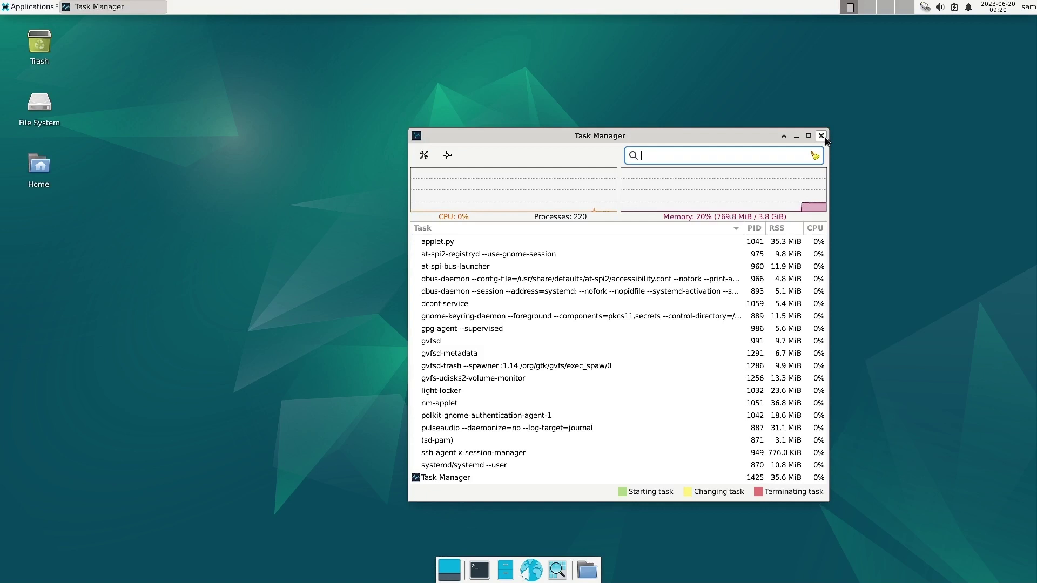
# Close Task Manager and browse the Graphics, Internet and Multimedia application categories.
pyautogui.click(821, 135)
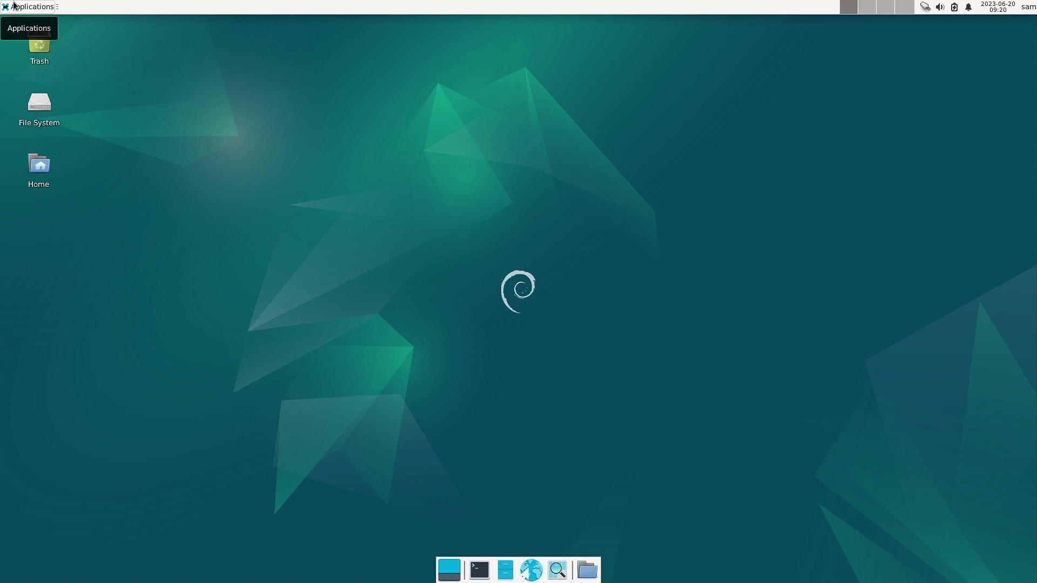
pyautogui.click(14, 6)
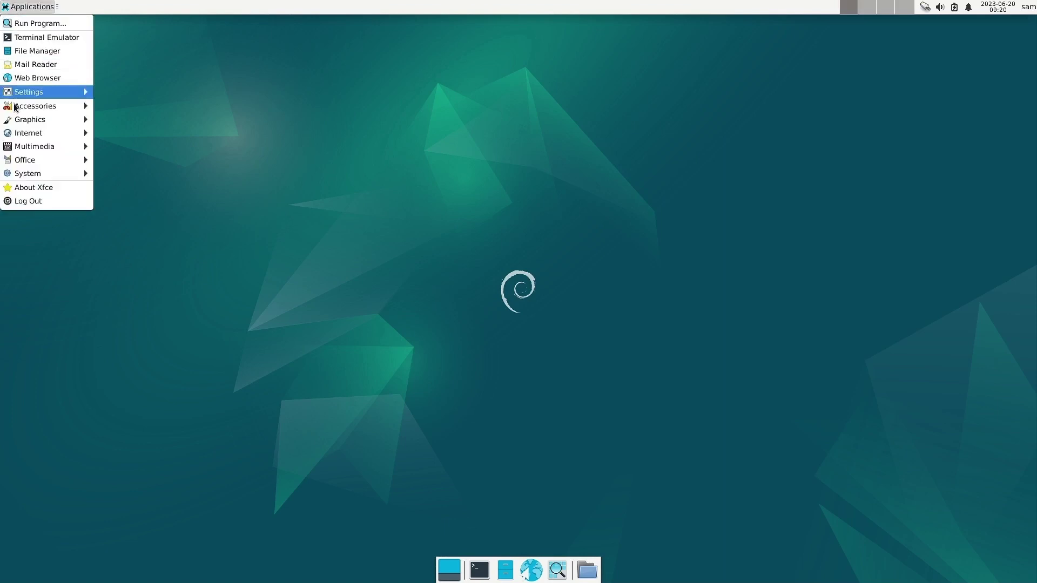
pyautogui.moveTo(27, 120)
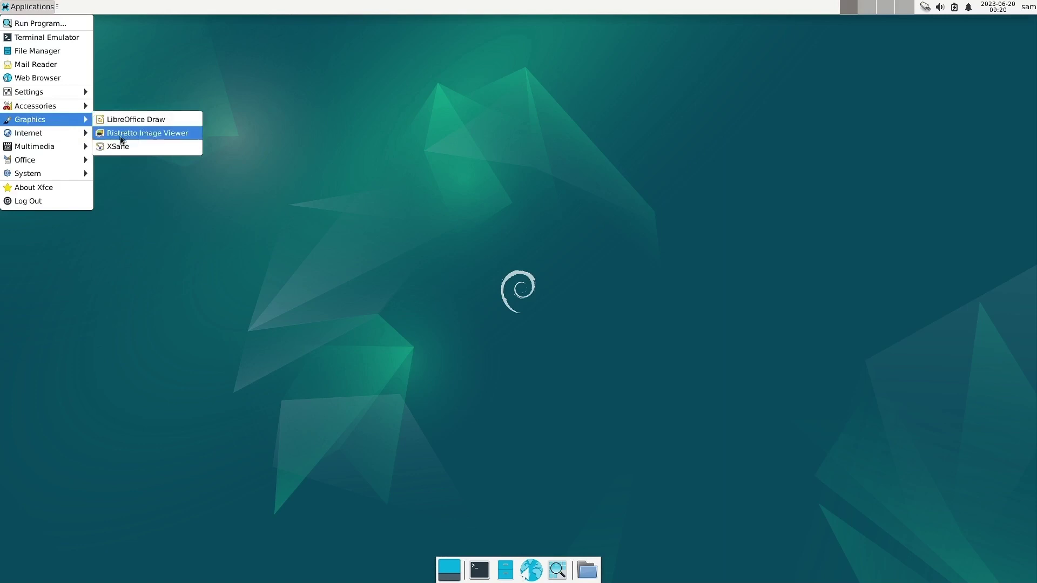
pyautogui.moveTo(81, 148)
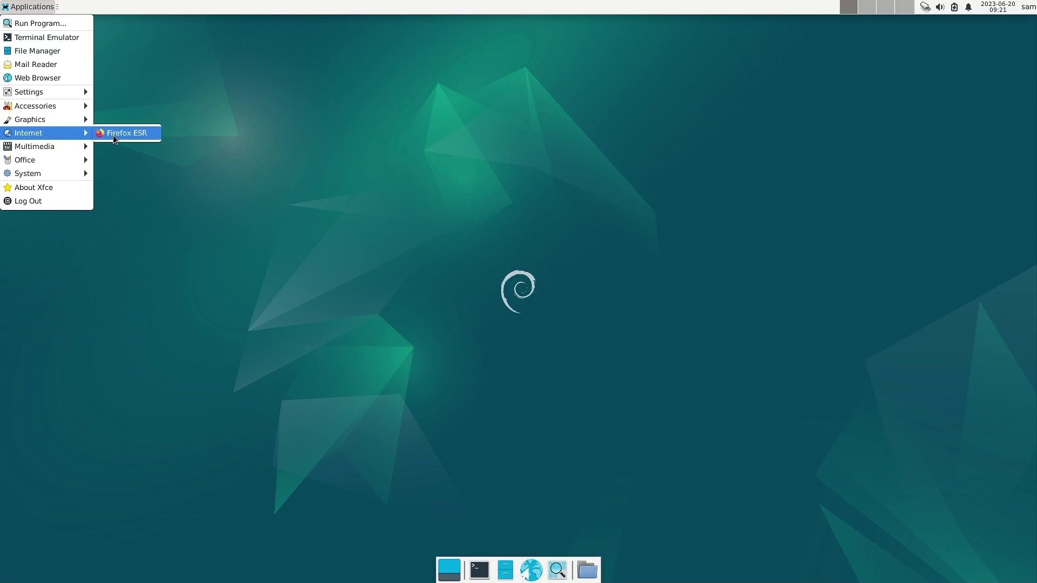
pyautogui.moveTo(42, 151)
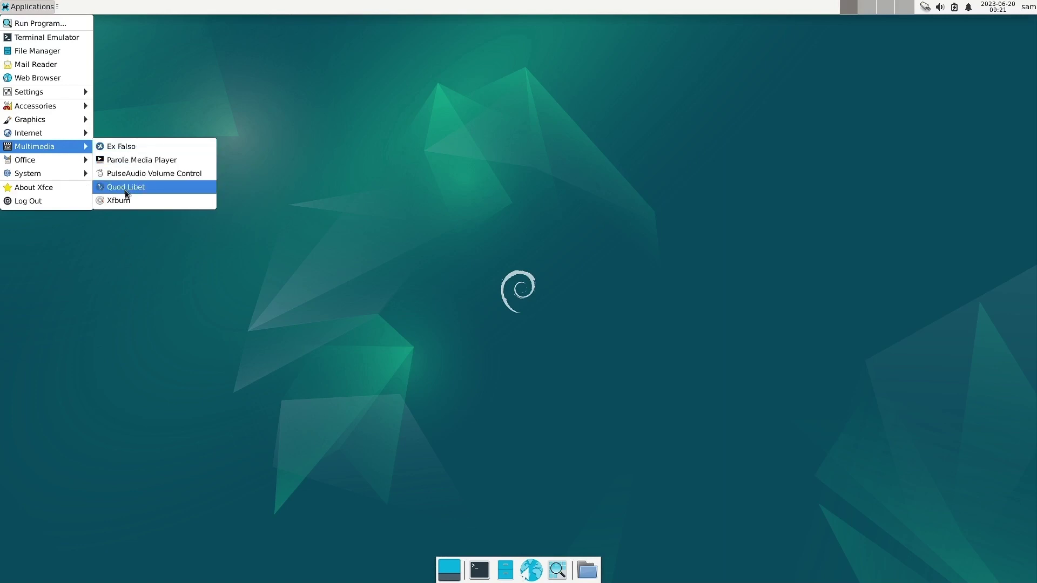
pyautogui.click(123, 188)
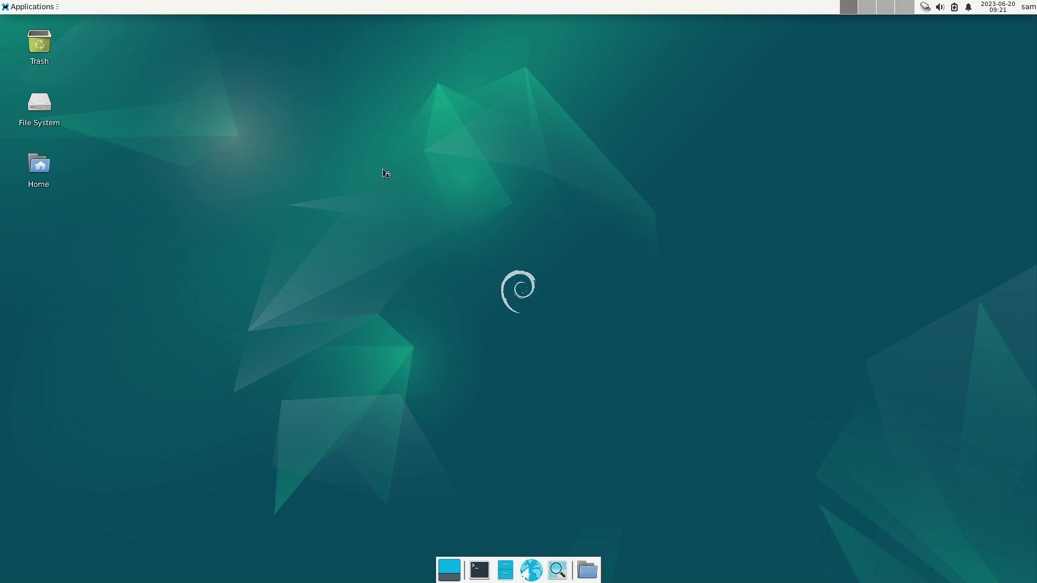
pyautogui.click(27, 7)
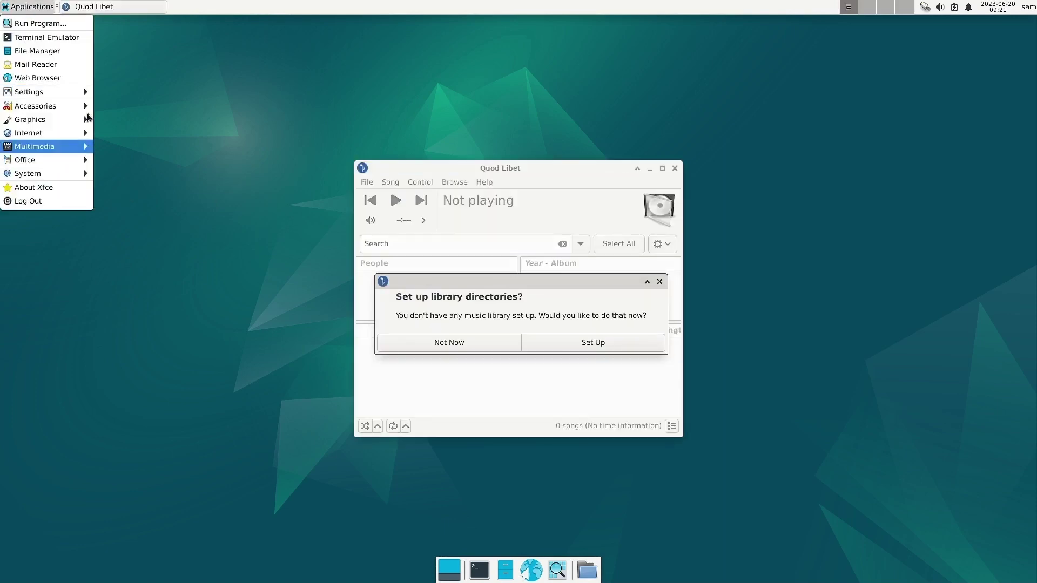
pyautogui.click(435, 344)
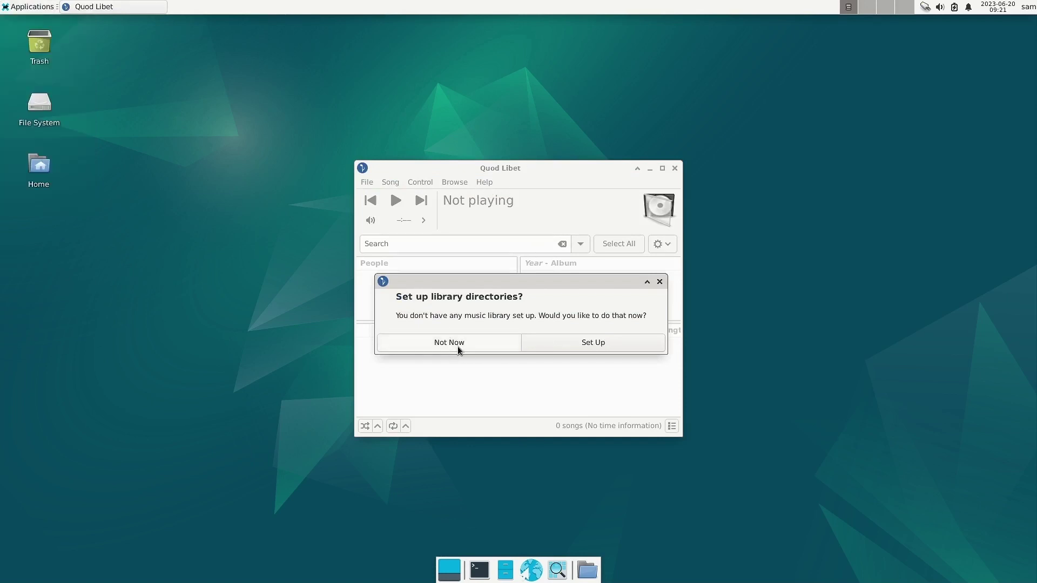
pyautogui.click(456, 345)
pyautogui.click(486, 184)
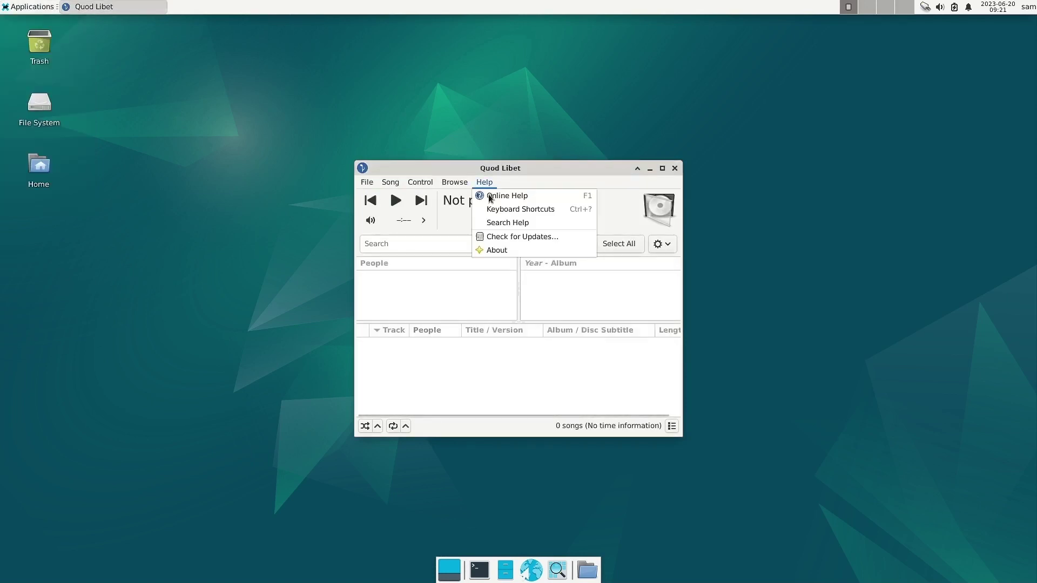
pyautogui.click(504, 248)
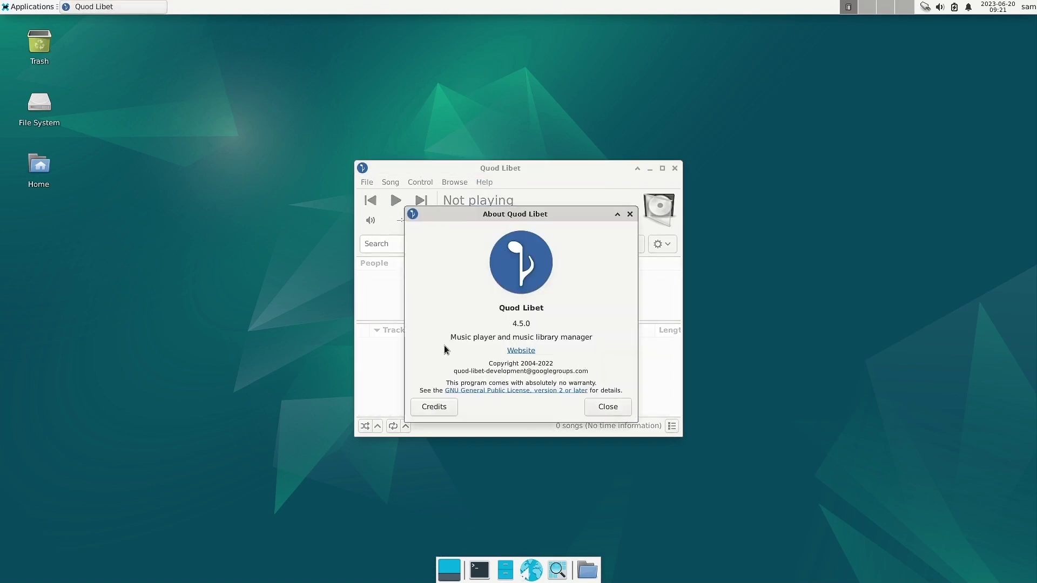
pyautogui.click(612, 408)
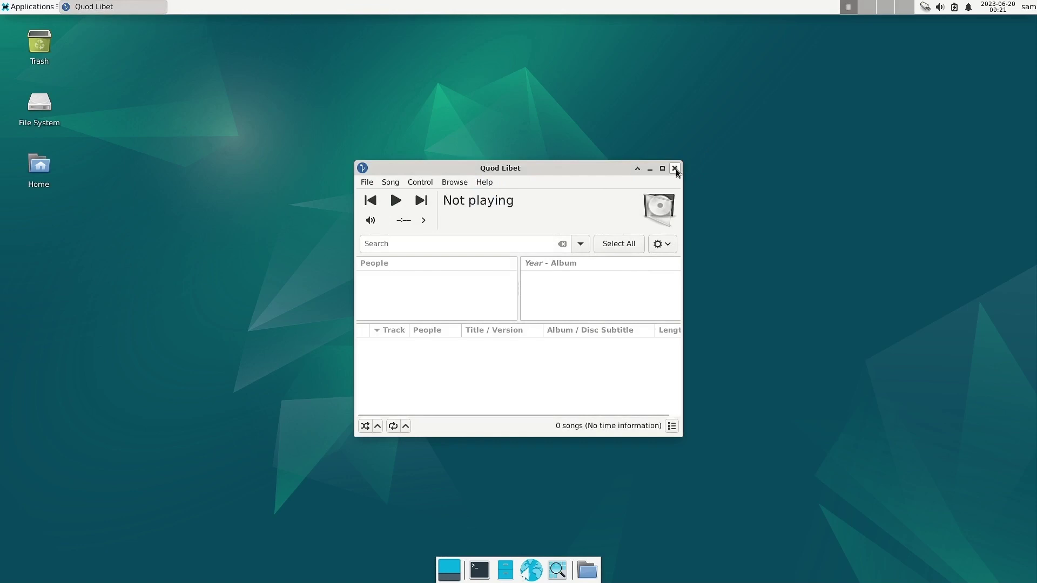
pyautogui.click(676, 170)
pyautogui.click(5, 9)
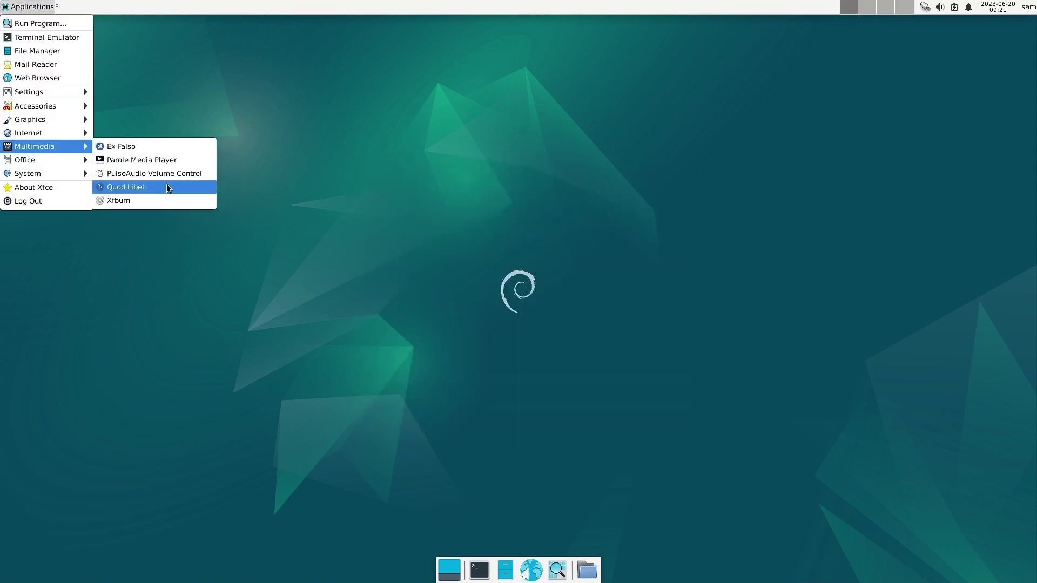
pyautogui.click(170, 148)
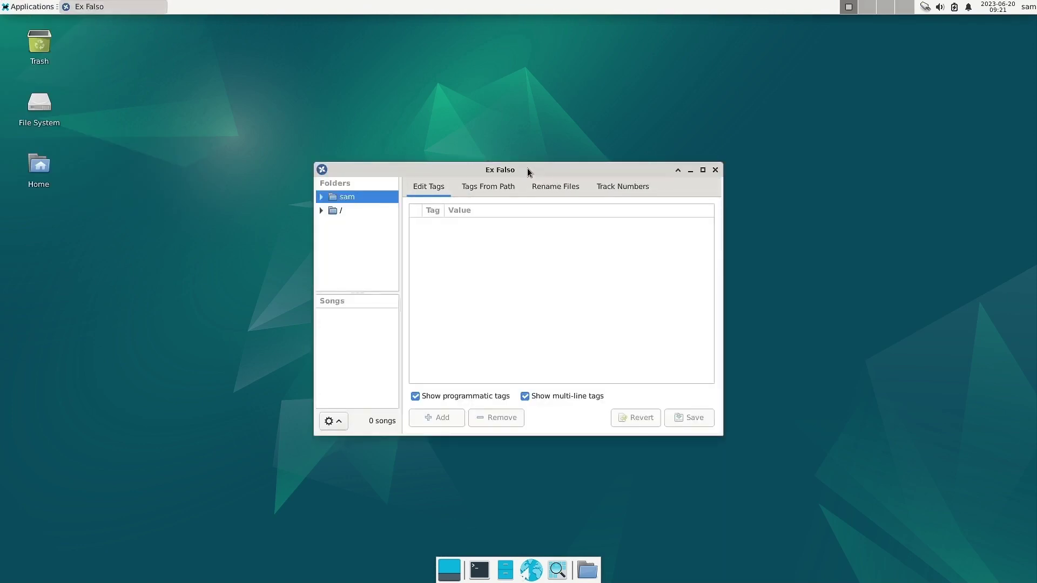
pyautogui.click(716, 171)
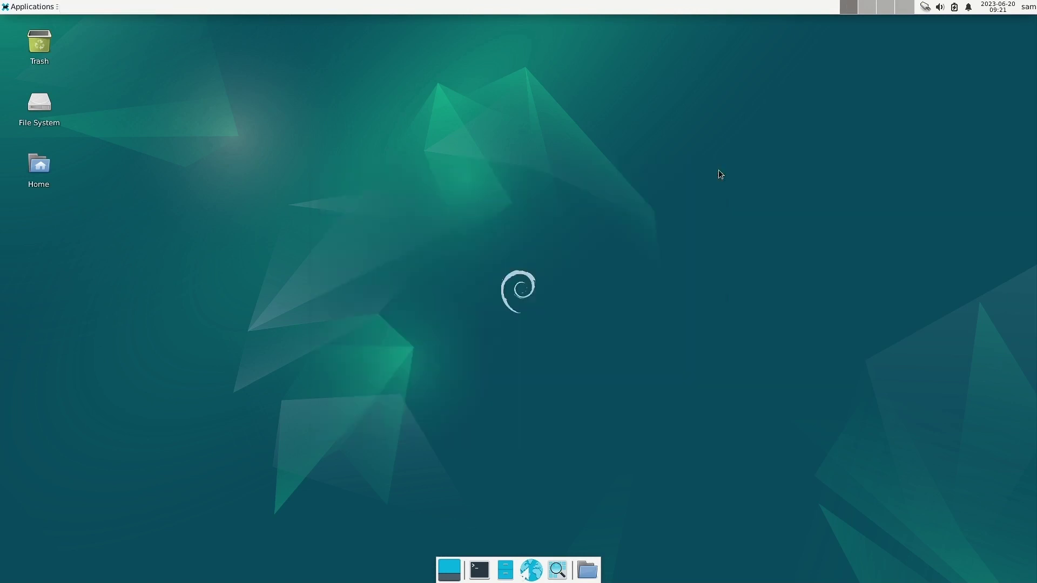
pyautogui.click(5, 6)
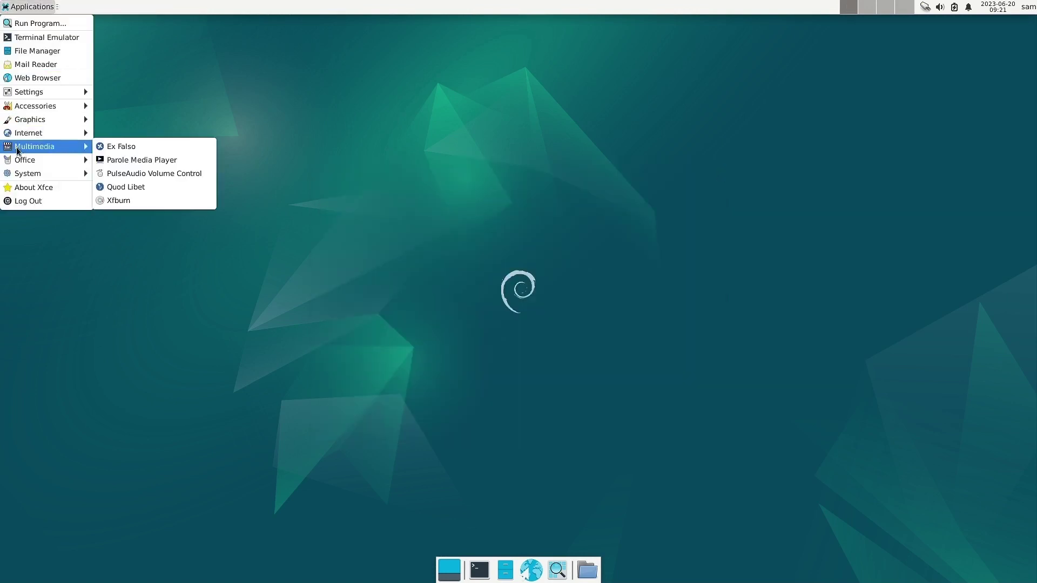
# Look over the Office apps, then show the System category with Synaptic, Thunar and the terminals.
pyautogui.moveTo(21, 161)
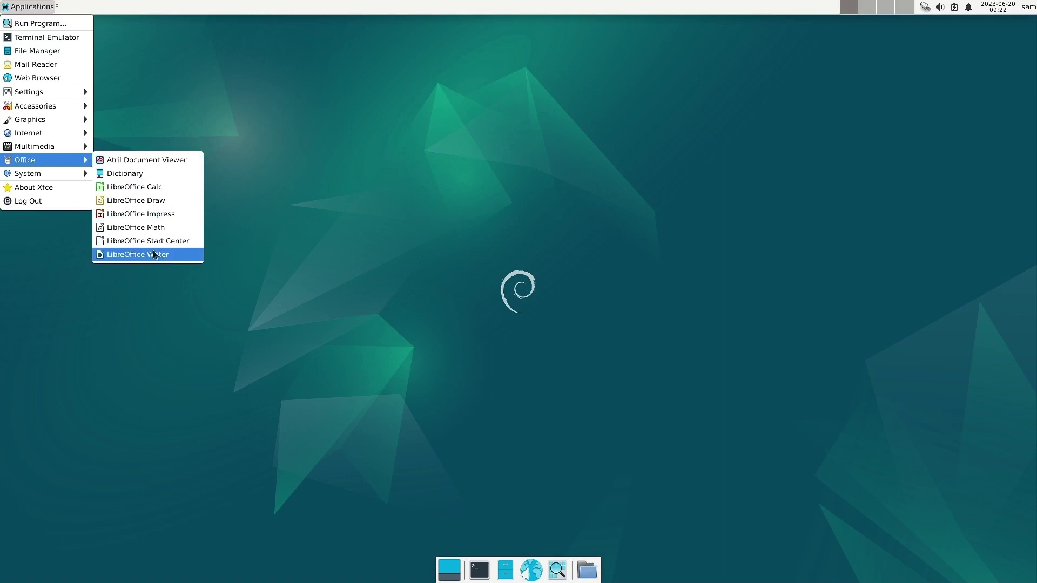
pyautogui.moveTo(41, 175)
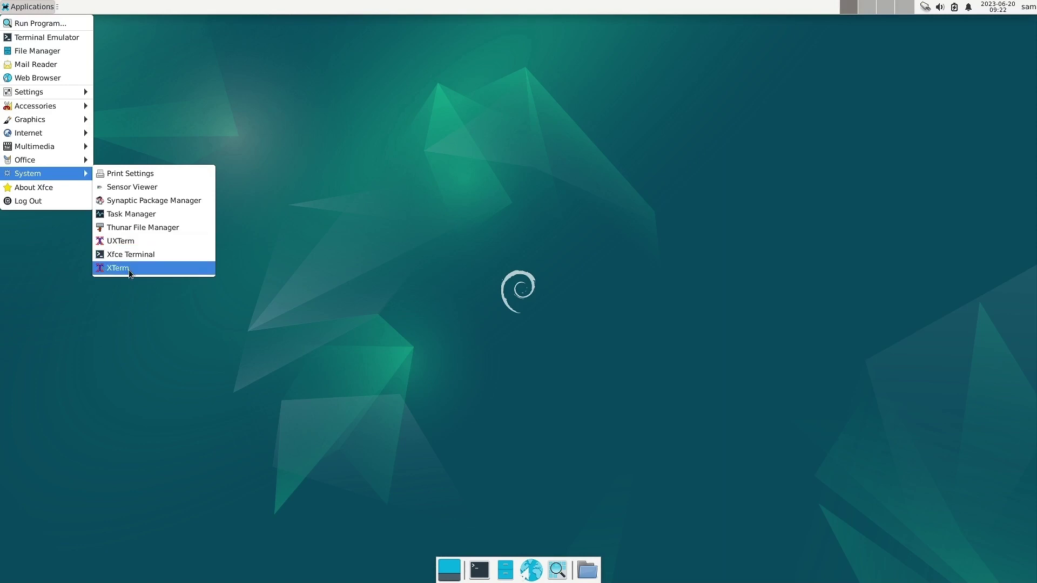
# Launch Synaptic Package Manager and enter the root password, retrying after a failed attempt.
pyautogui.click(160, 202)
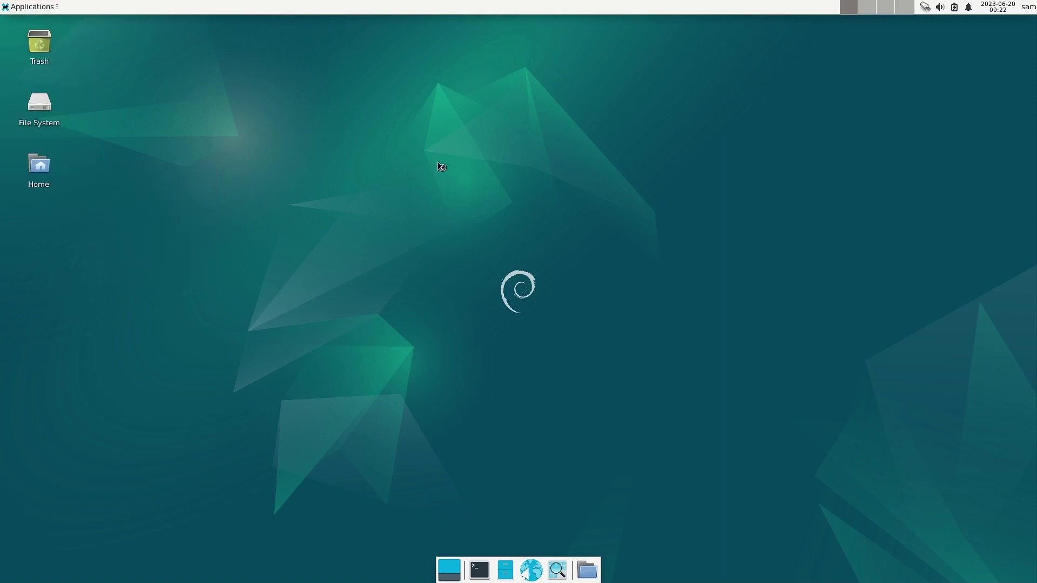
pyautogui.write('s*****')
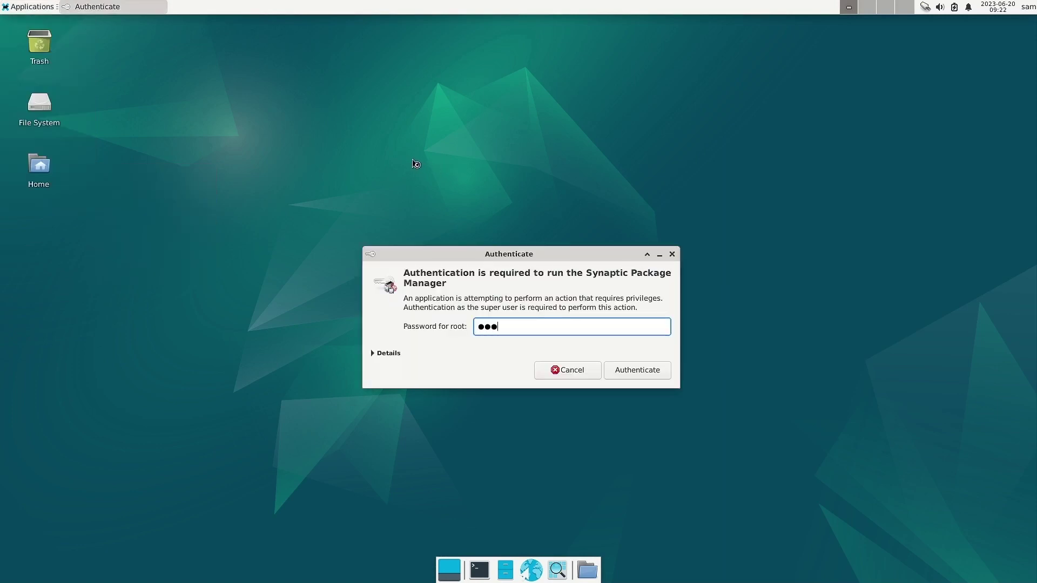
pyautogui.press('Return')
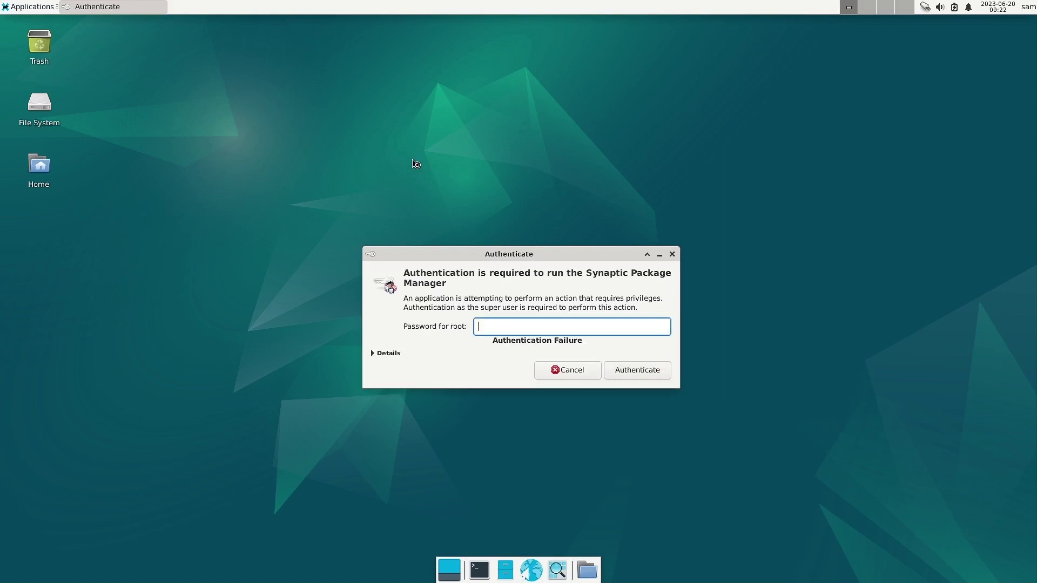
pyautogui.write('******')
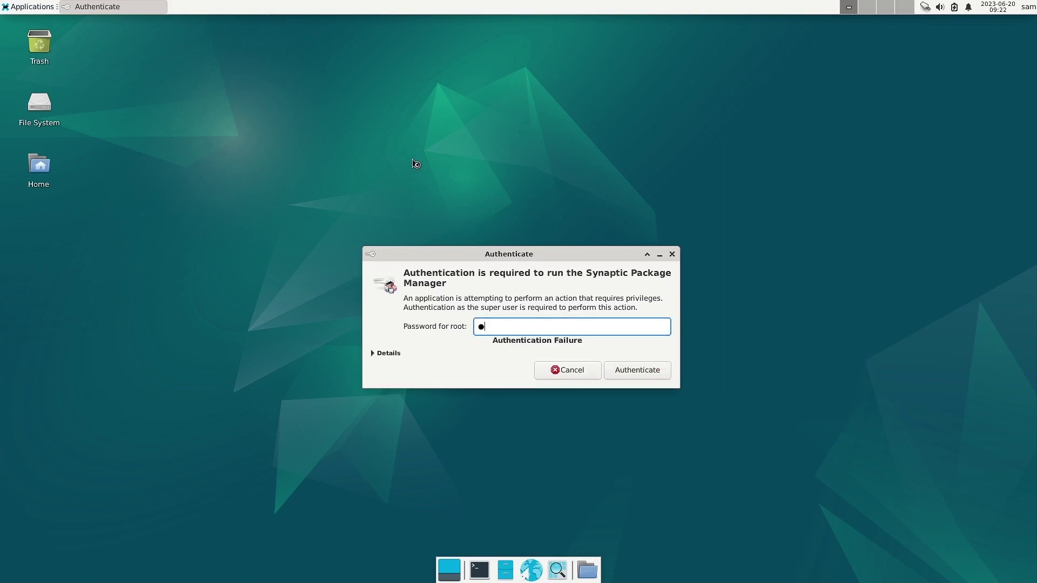
pyautogui.press('Return')
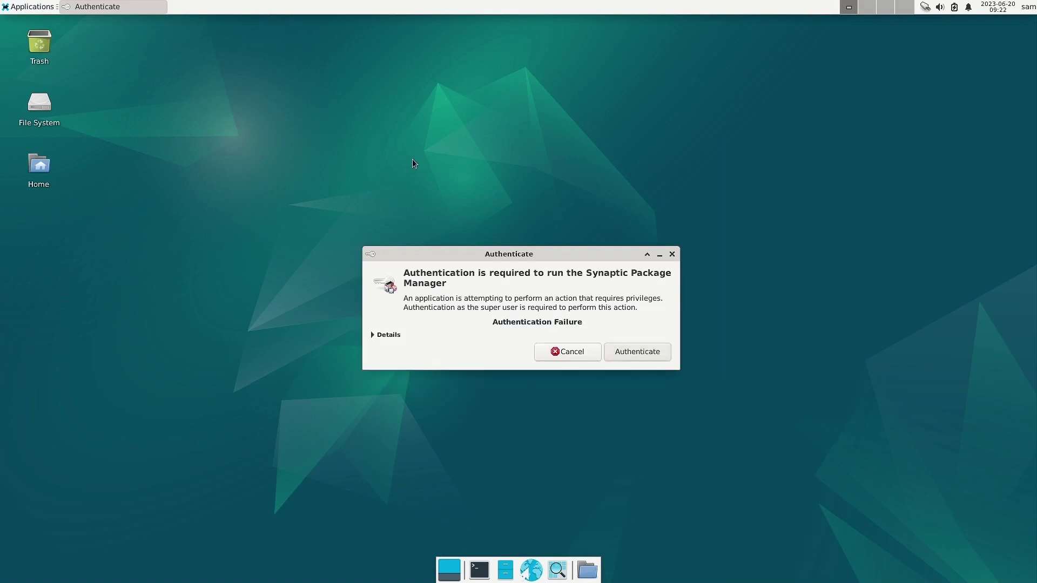
pyautogui.click(372, 336)
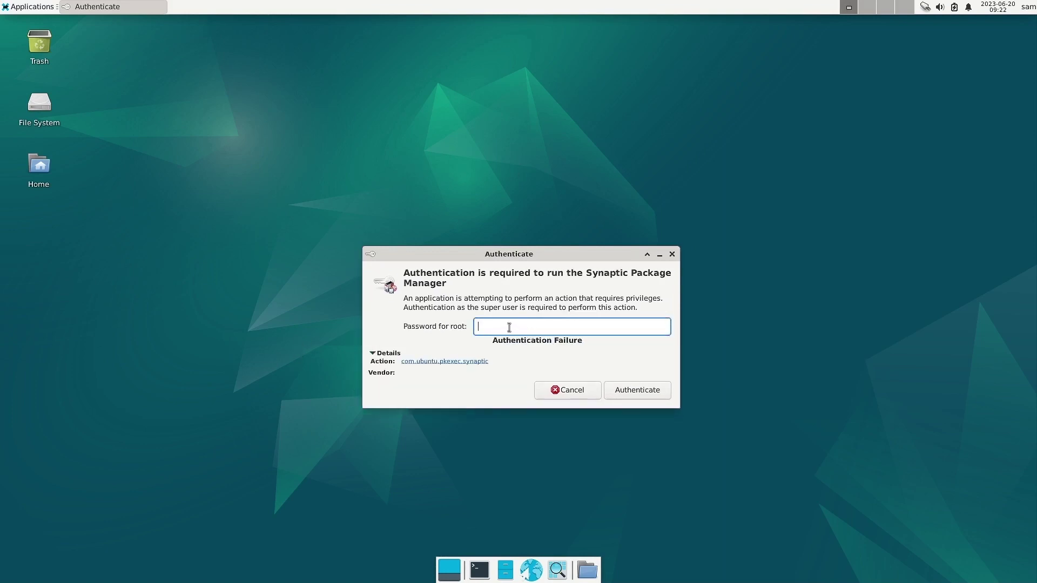
pyautogui.write('*******')
pyautogui.press('Return')
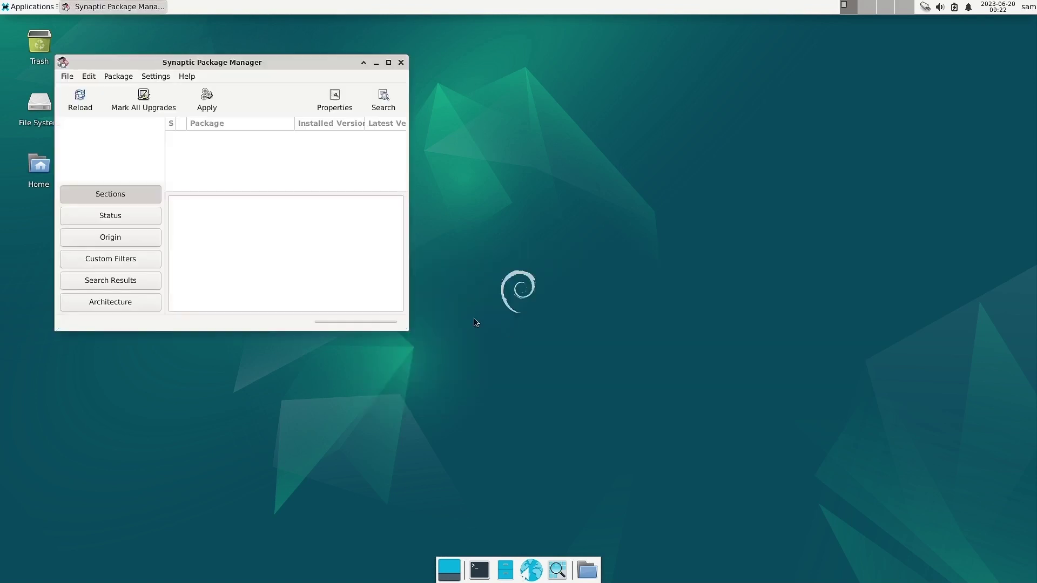
# Dismiss Synaptic's Quick Introduction, view Help > About, and maximize the window.
pyautogui.moveTo(153, 60); pyautogui.dragTo(318, 69)
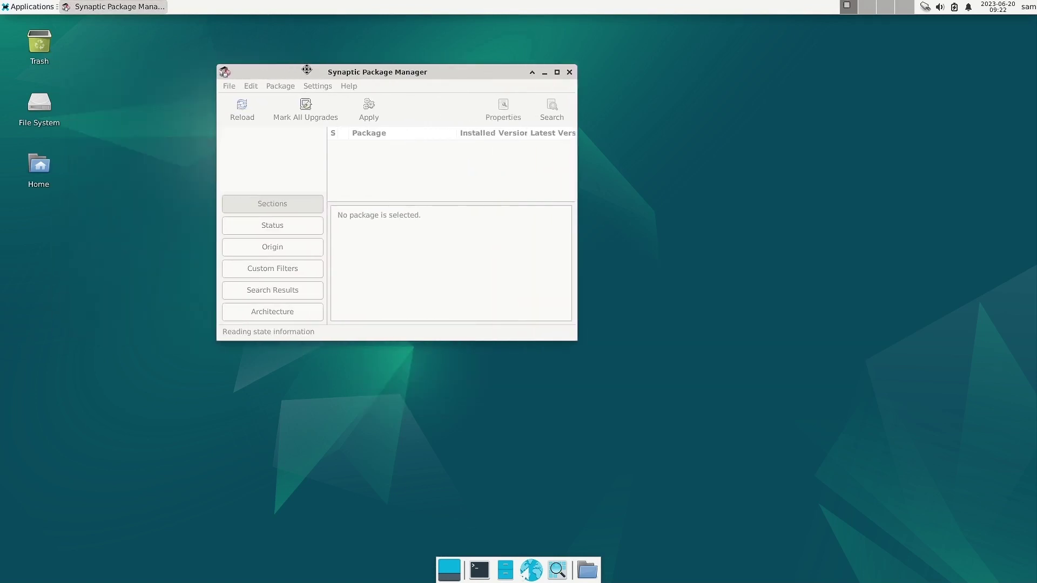
pyautogui.click(678, 279)
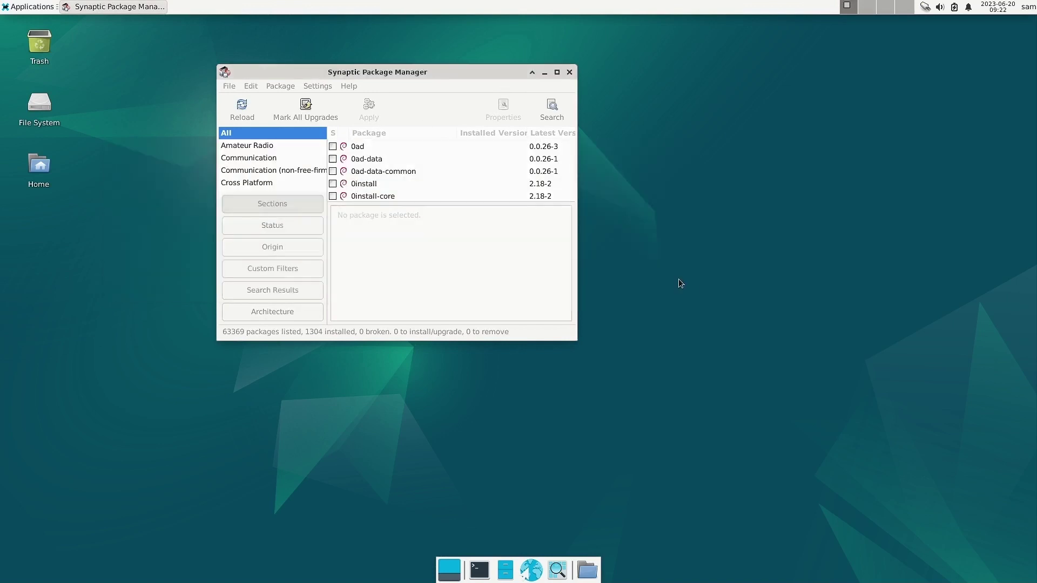
pyautogui.moveTo(399, 70); pyautogui.dragTo(426, 59)
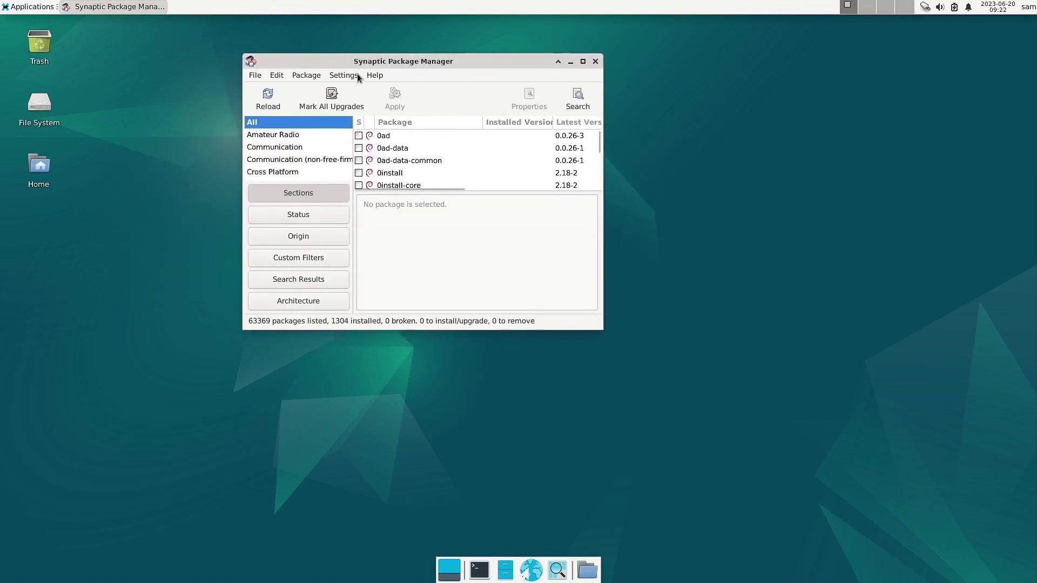
pyautogui.click(375, 75)
pyautogui.click(394, 125)
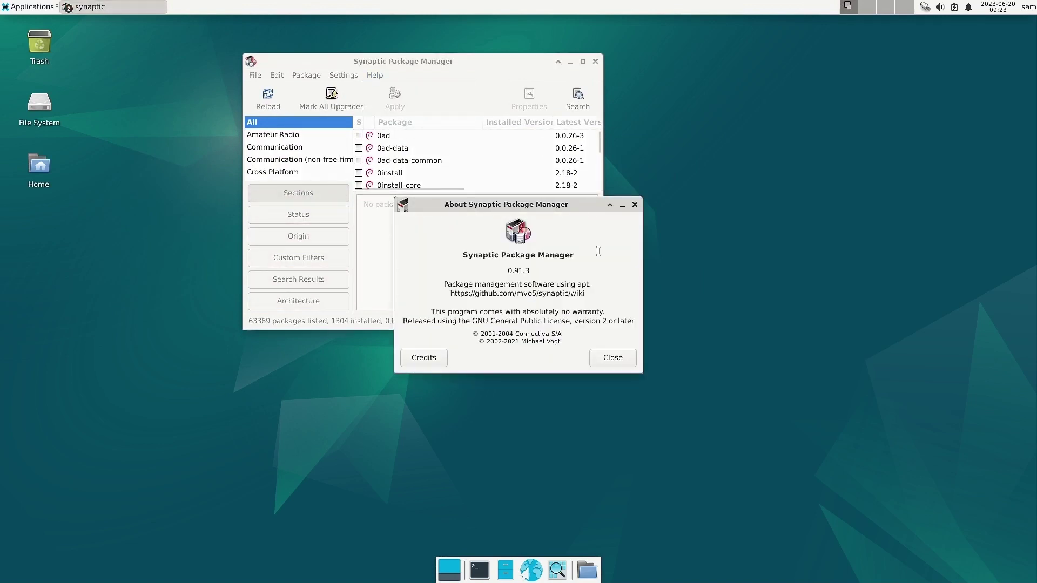
pyautogui.click(634, 205)
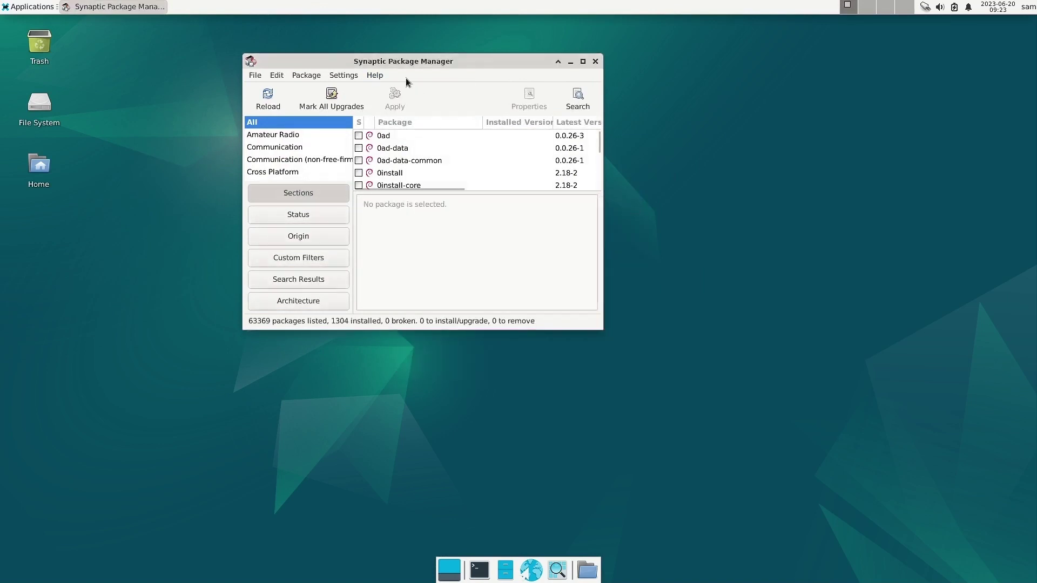
pyautogui.doubleClick(406, 61)
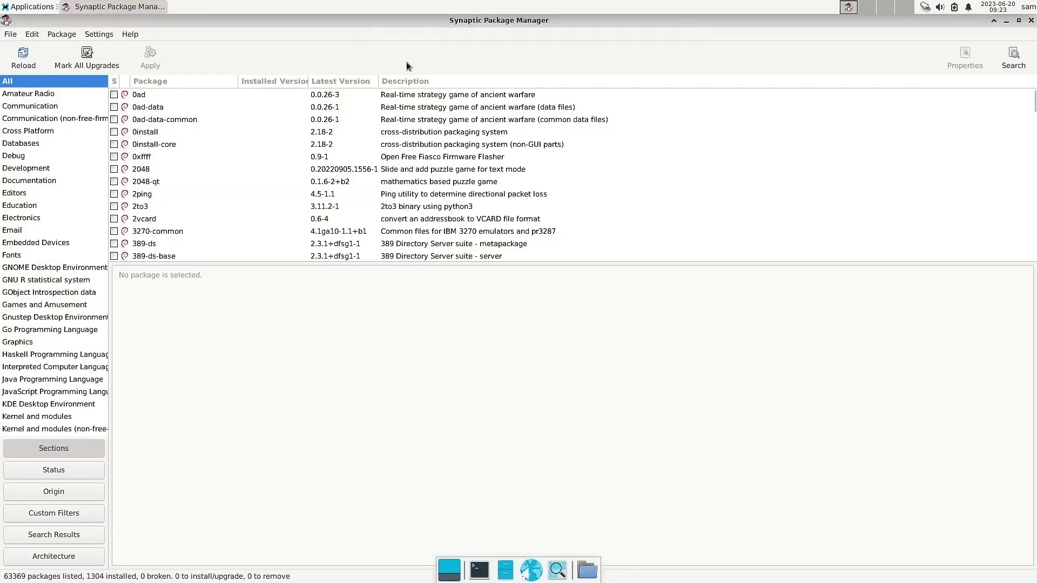
# Scroll through the 137 Amateur Radio packages, then close Synaptic.
pyautogui.click(35, 96)
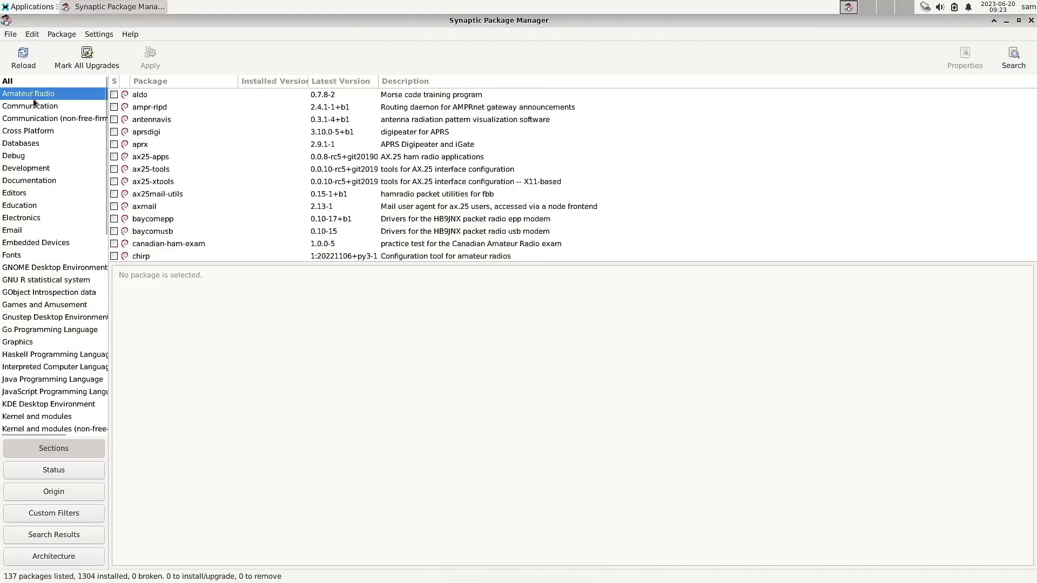
pyautogui.scroll(-10, 44, 235)
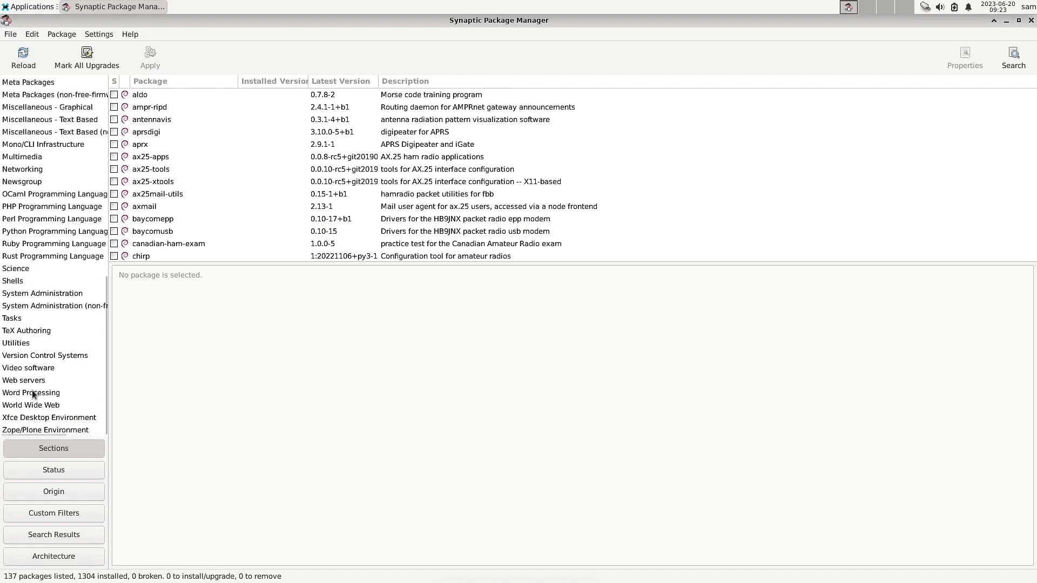
pyautogui.scroll(15, 81, 384)
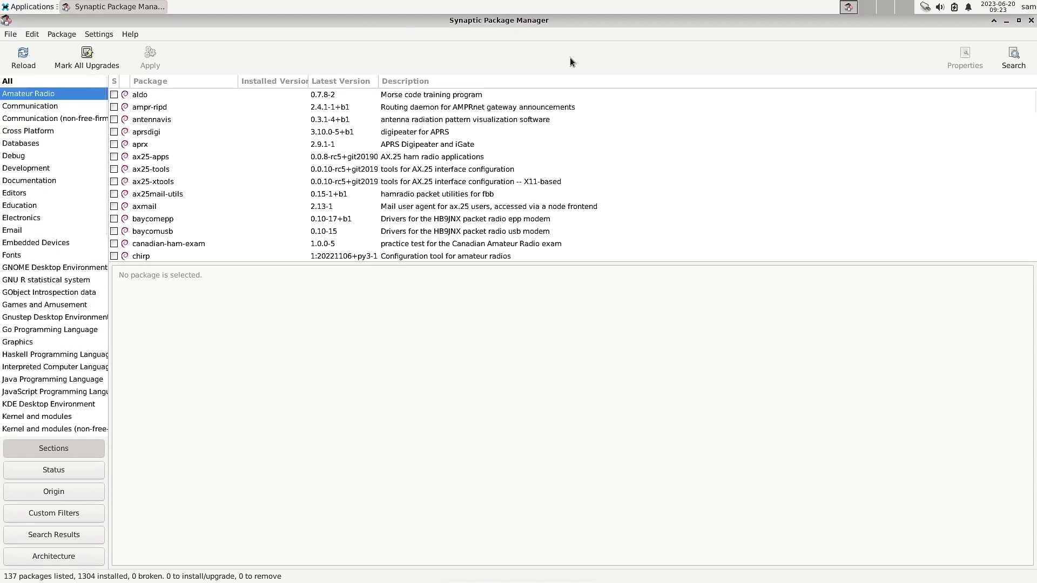
pyautogui.scroll(-10, 389, 199)
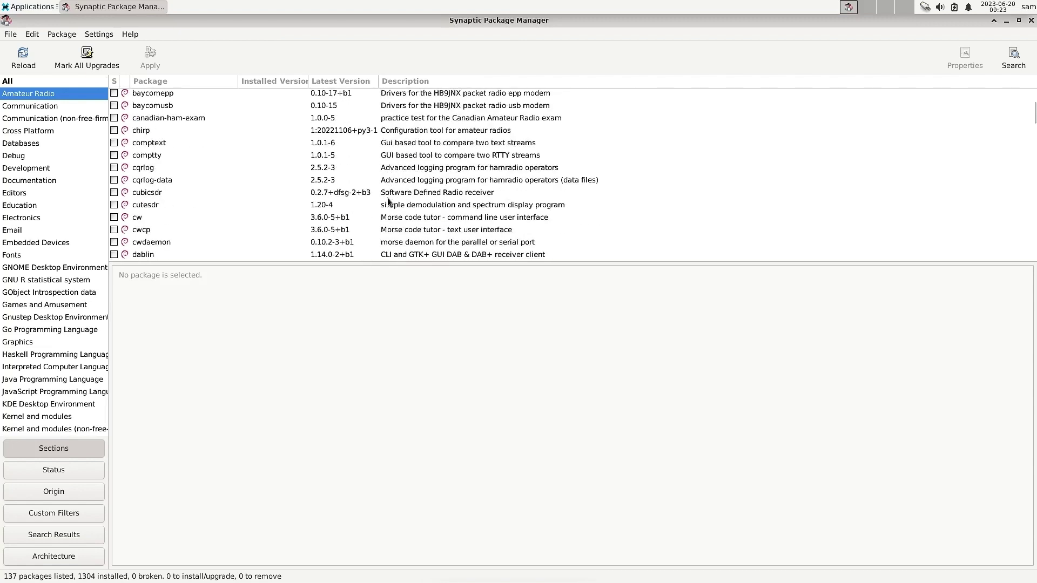
pyautogui.scroll(-1, 388, 202)
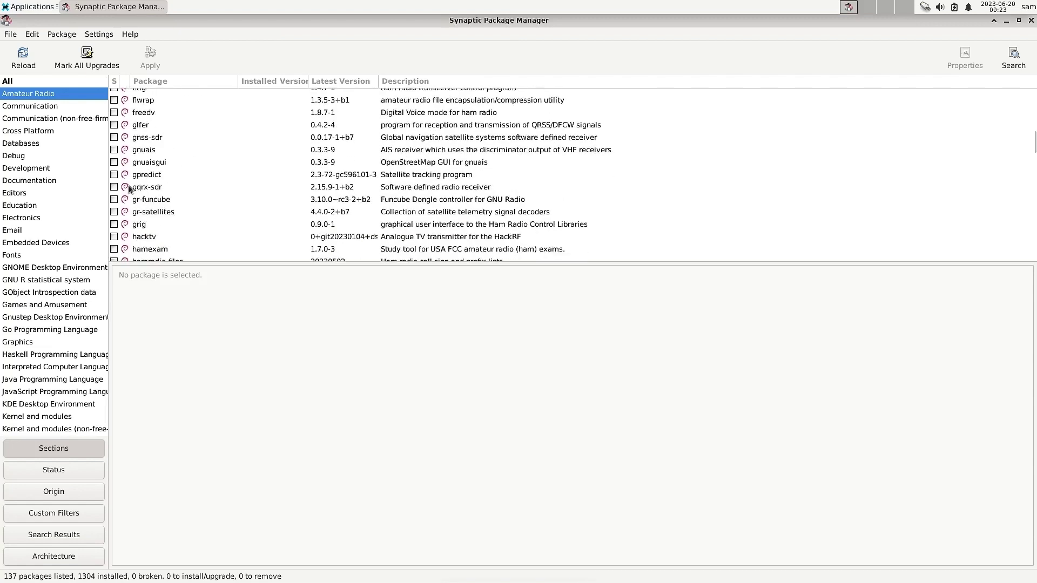
pyautogui.scroll(-10, 190, 169)
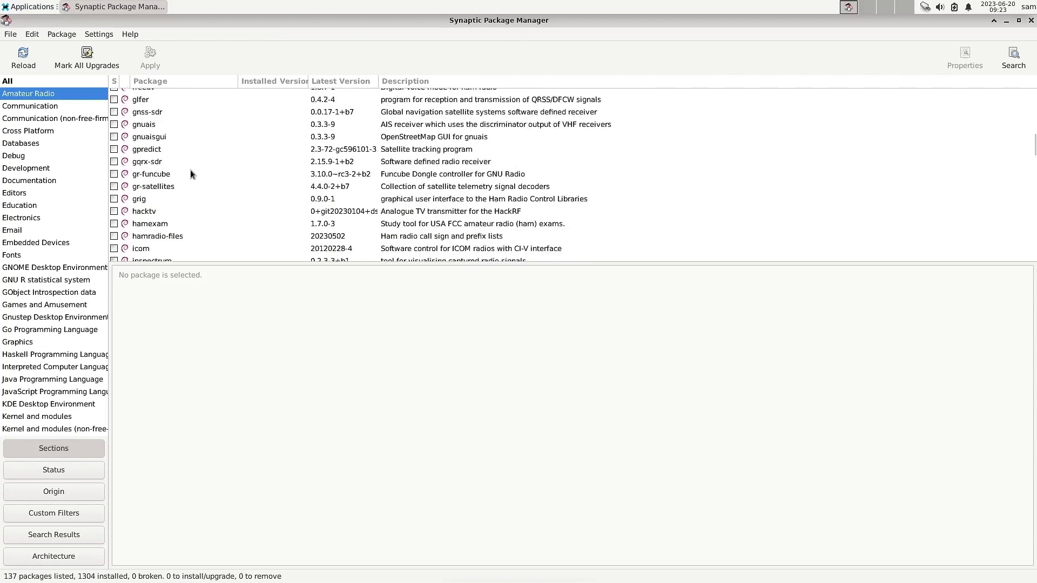
pyautogui.click(1031, 21)
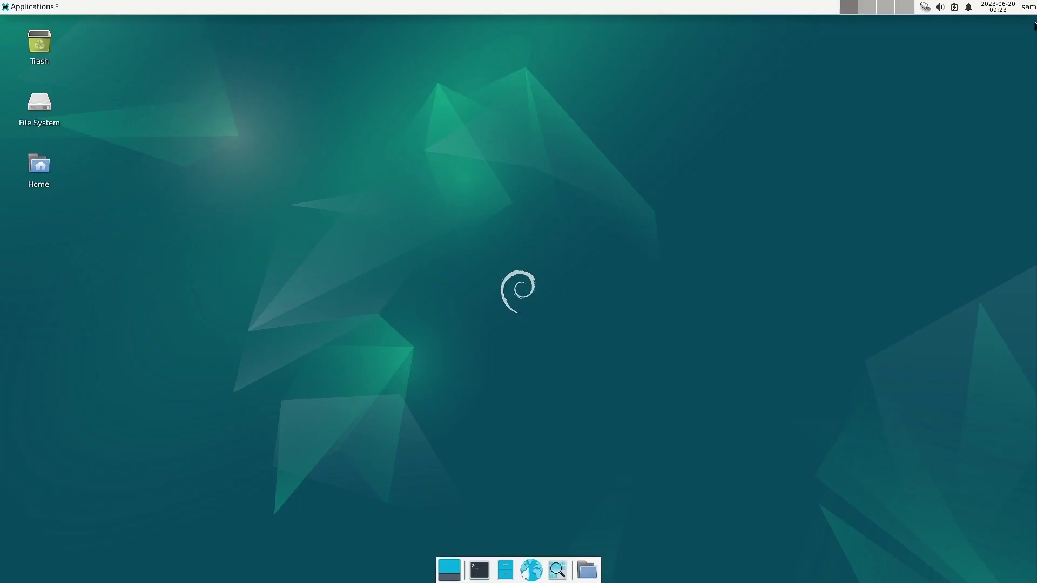
pyautogui.click(30, 8)
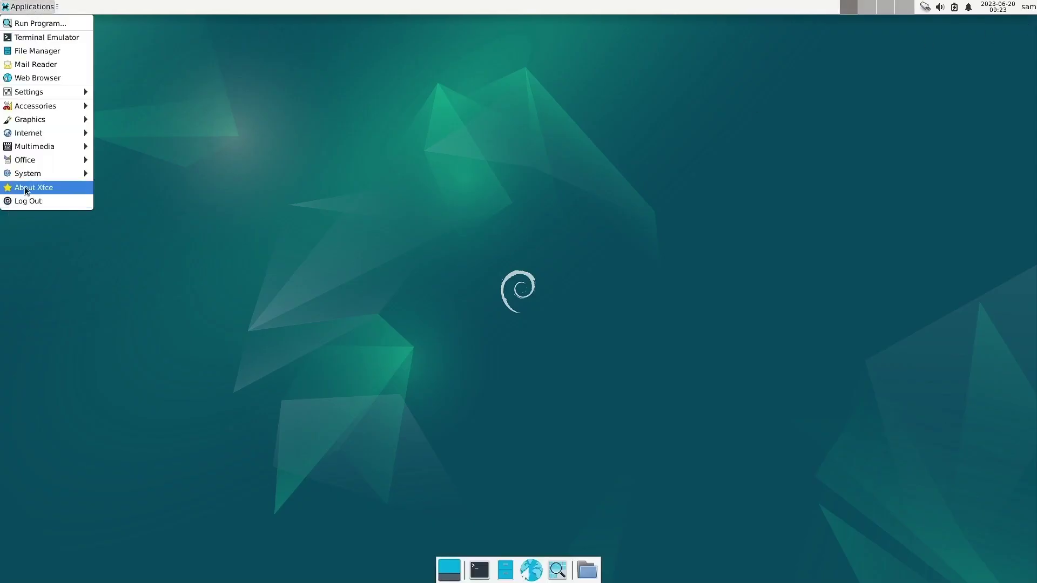
pyautogui.moveTo(43, 178)
pyautogui.click(28, 188)
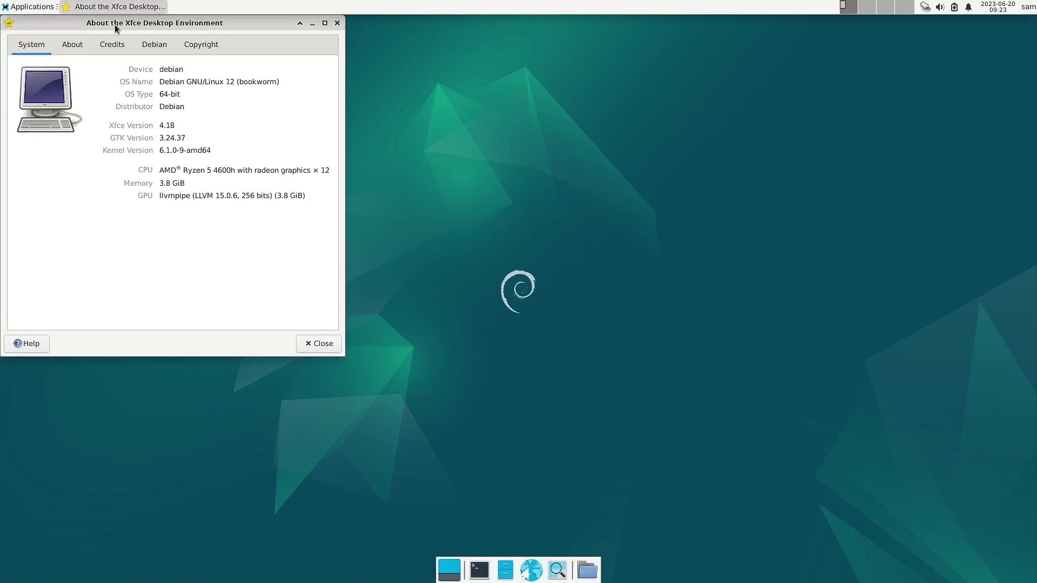
pyautogui.moveTo(114, 22); pyautogui.dragTo(335, 109)
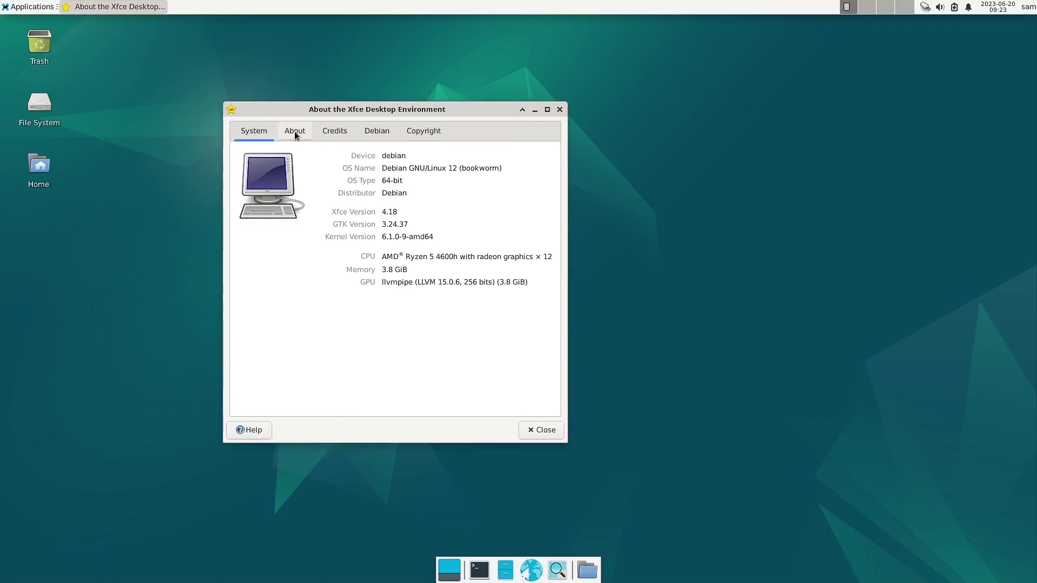
pyautogui.click(420, 137)
pyautogui.click(372, 134)
pyautogui.click(336, 133)
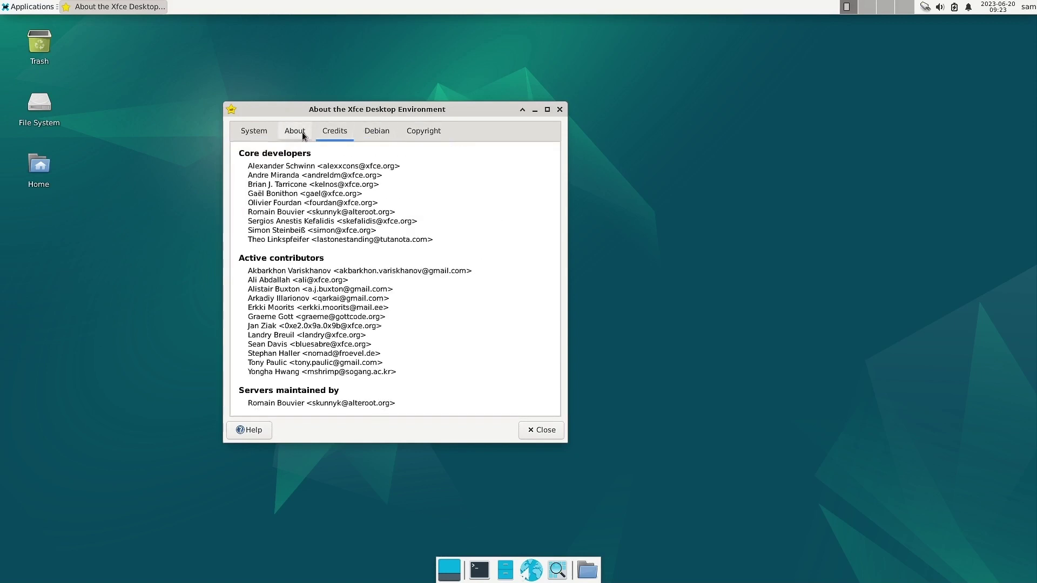
pyautogui.click(296, 134)
pyautogui.click(255, 135)
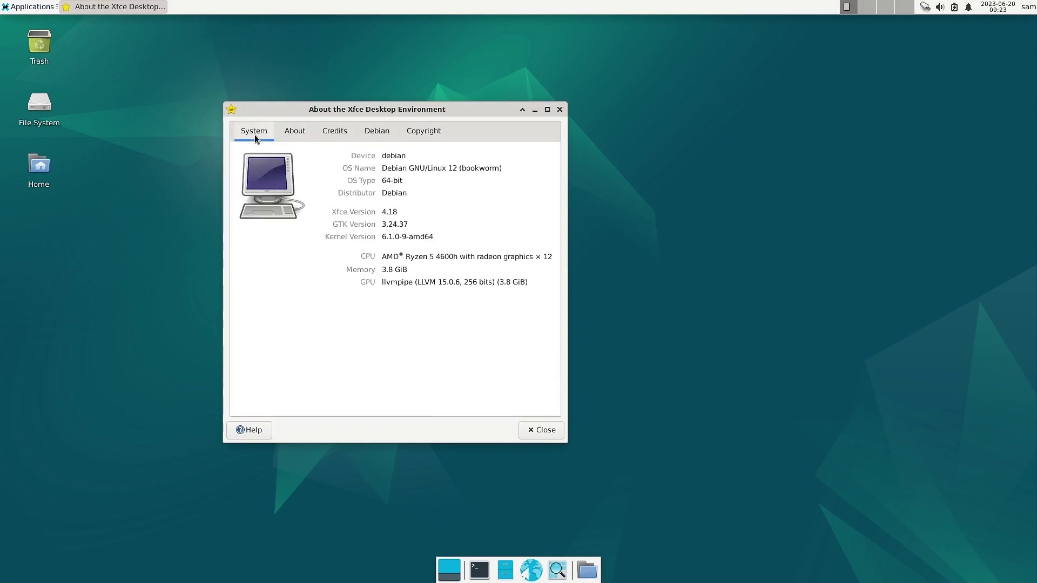
pyautogui.click(294, 135)
pyautogui.scroll(-3, 372, 283)
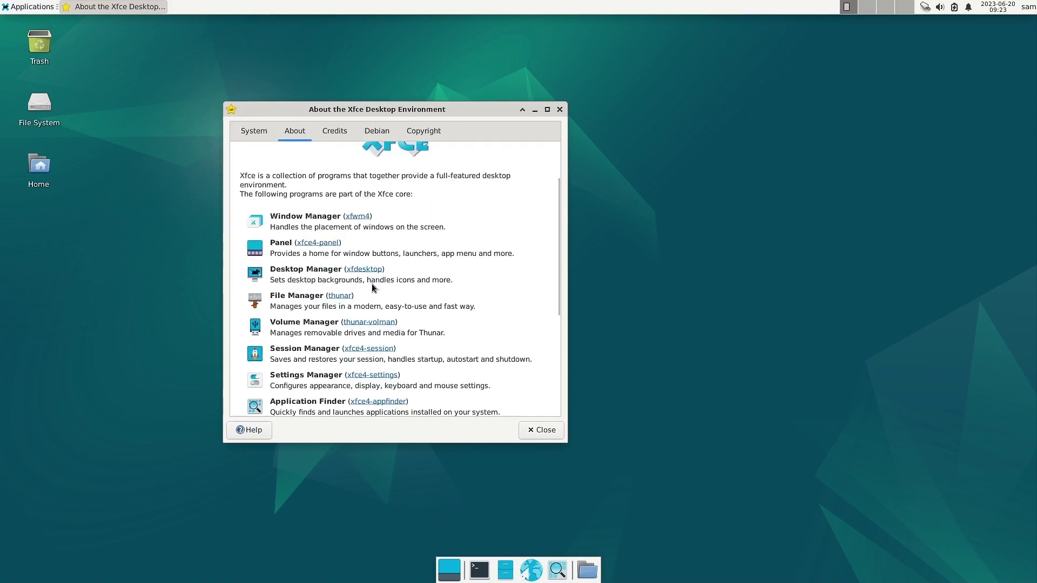
pyautogui.scroll(-8, 393, 283)
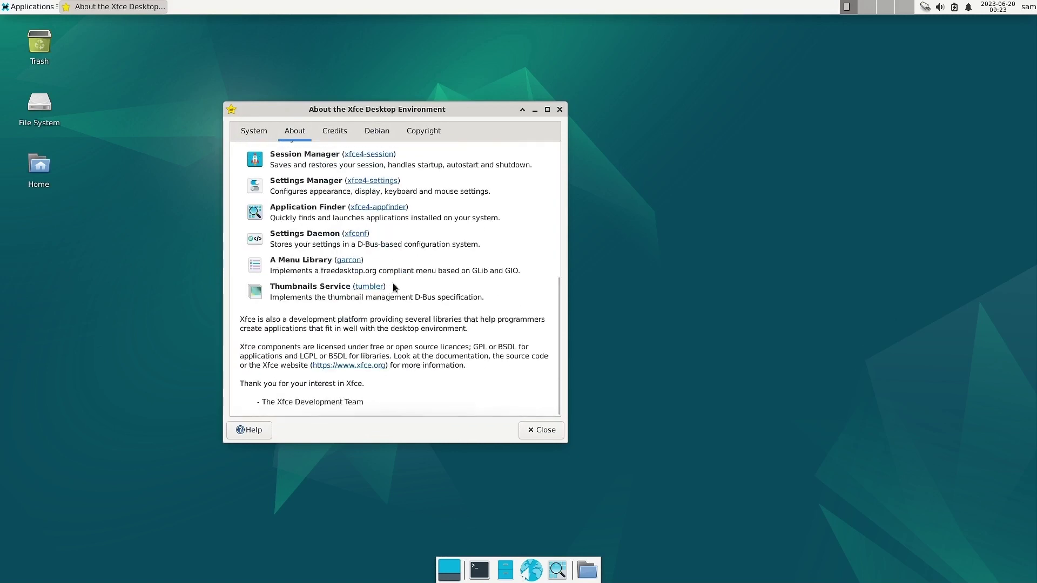
pyautogui.scroll(2, 393, 283)
pyautogui.scroll(5, 393, 287)
pyautogui.click(335, 131)
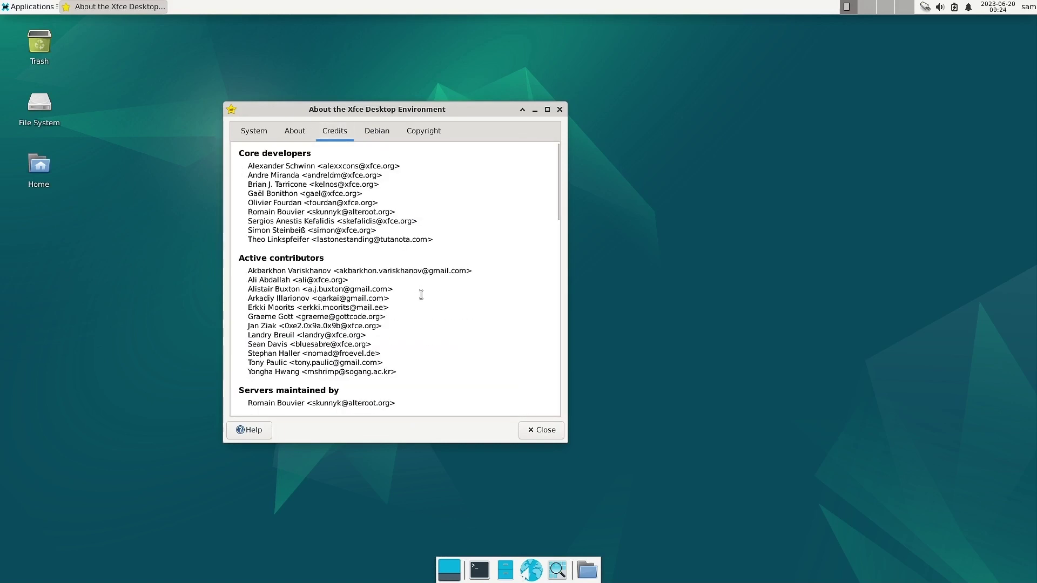
pyautogui.scroll(-2, 421, 296)
pyautogui.scroll(-4, 421, 295)
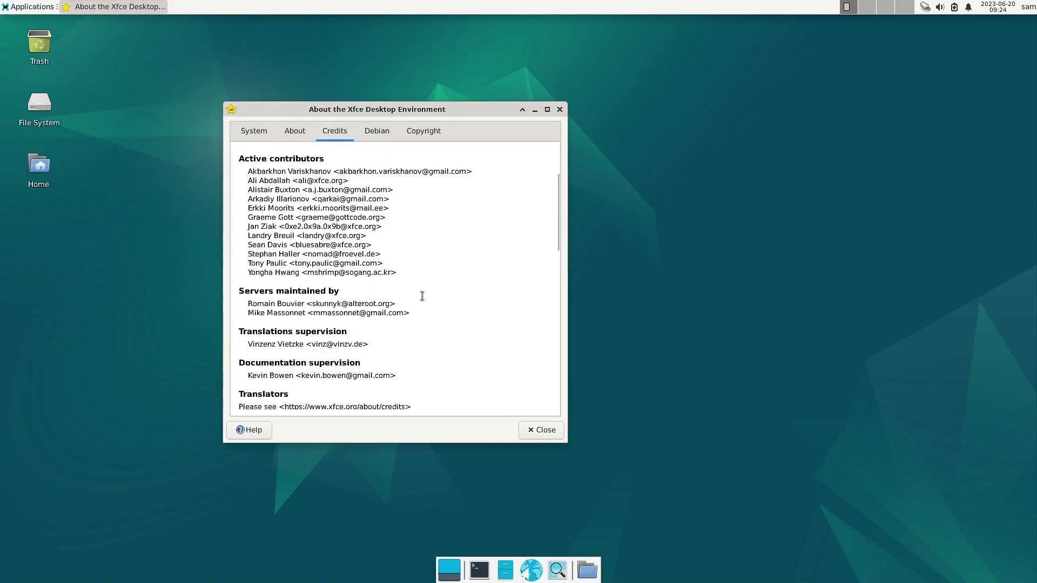
pyautogui.scroll(-8, 422, 296)
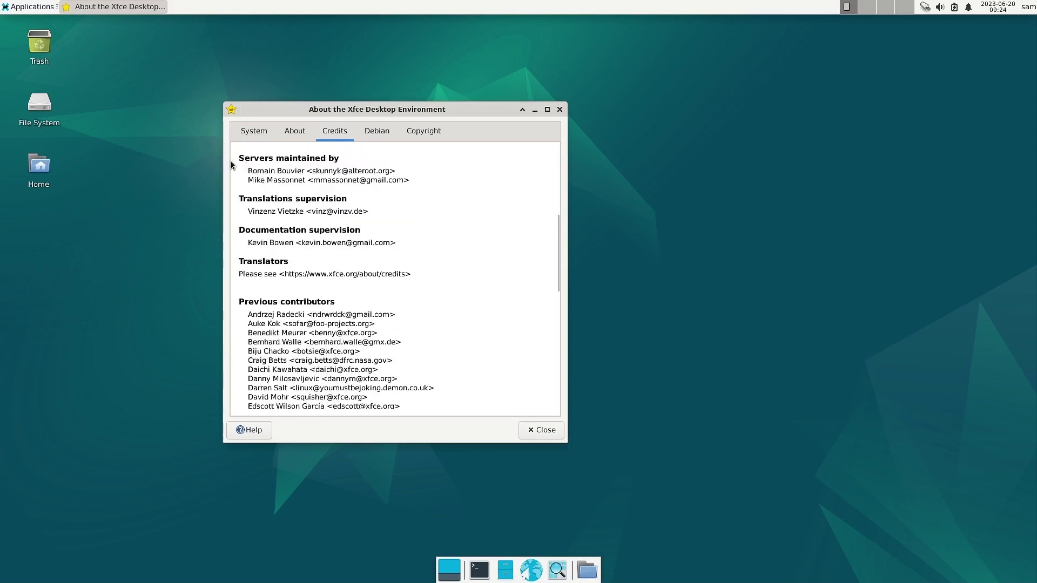
pyautogui.scroll(-14, 276, 339)
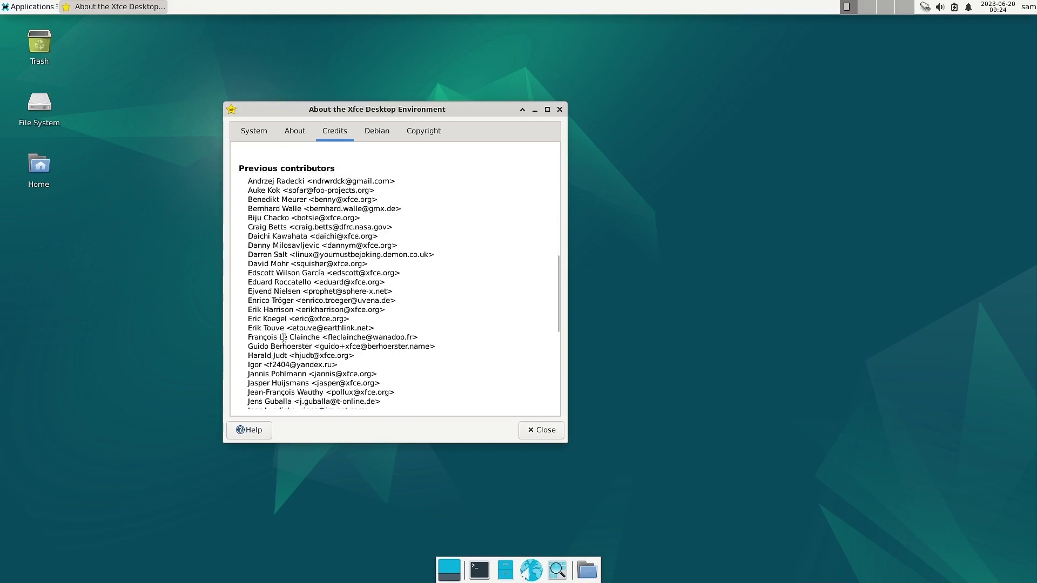
pyautogui.scroll(-10, 284, 339)
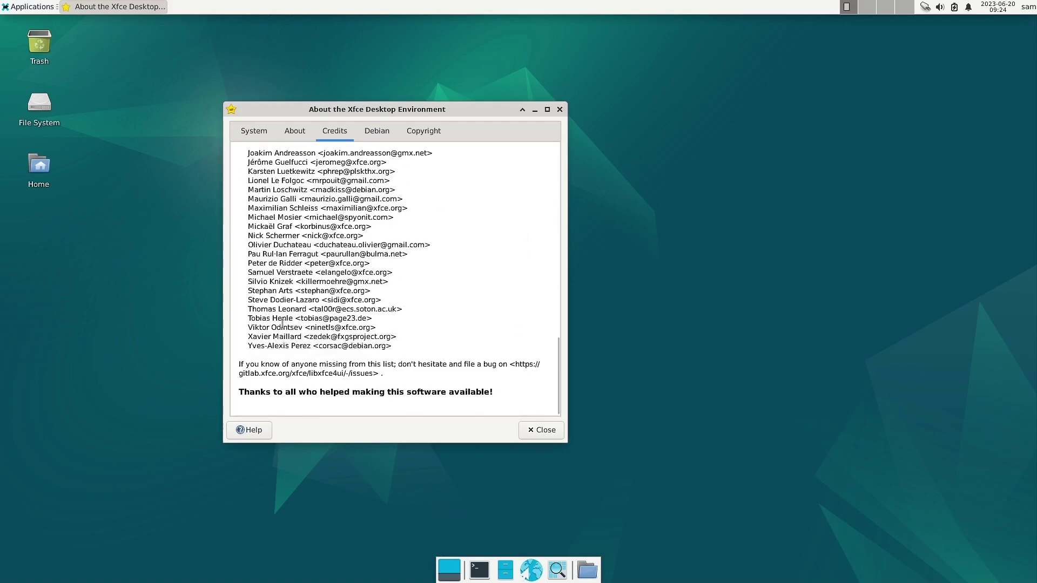
pyautogui.click(377, 131)
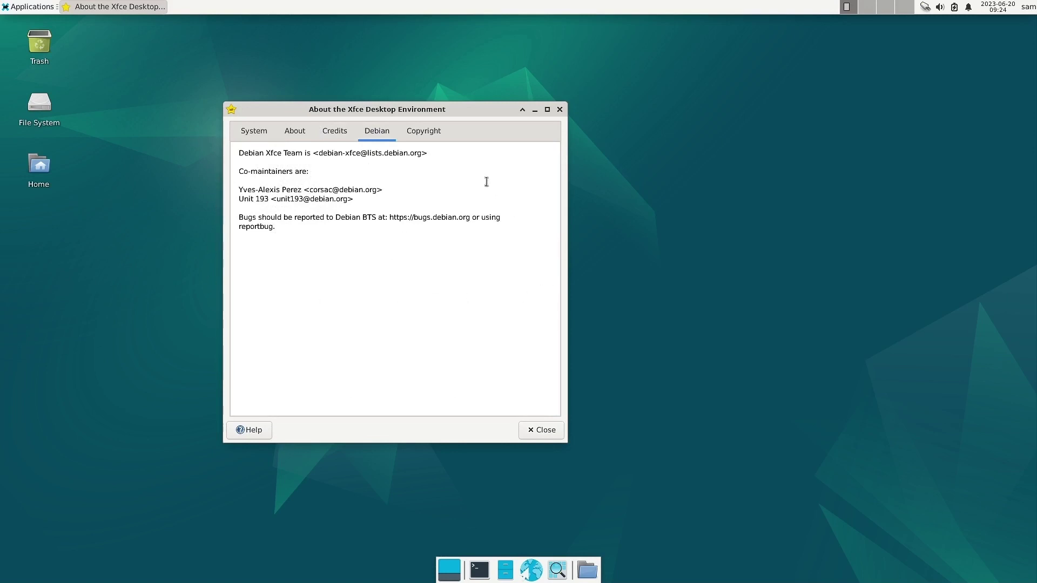
pyautogui.click(424, 133)
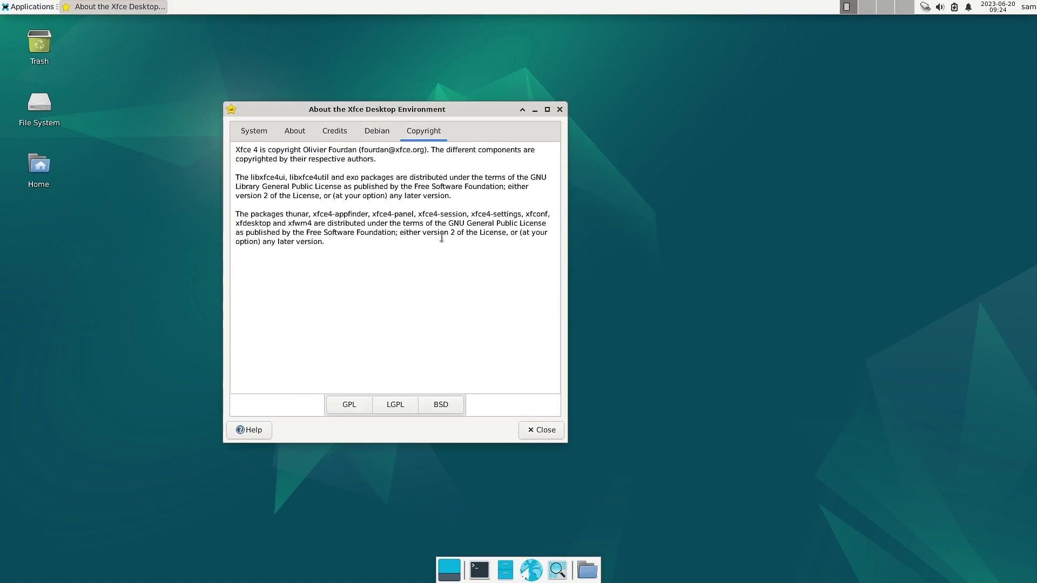
pyautogui.click(543, 430)
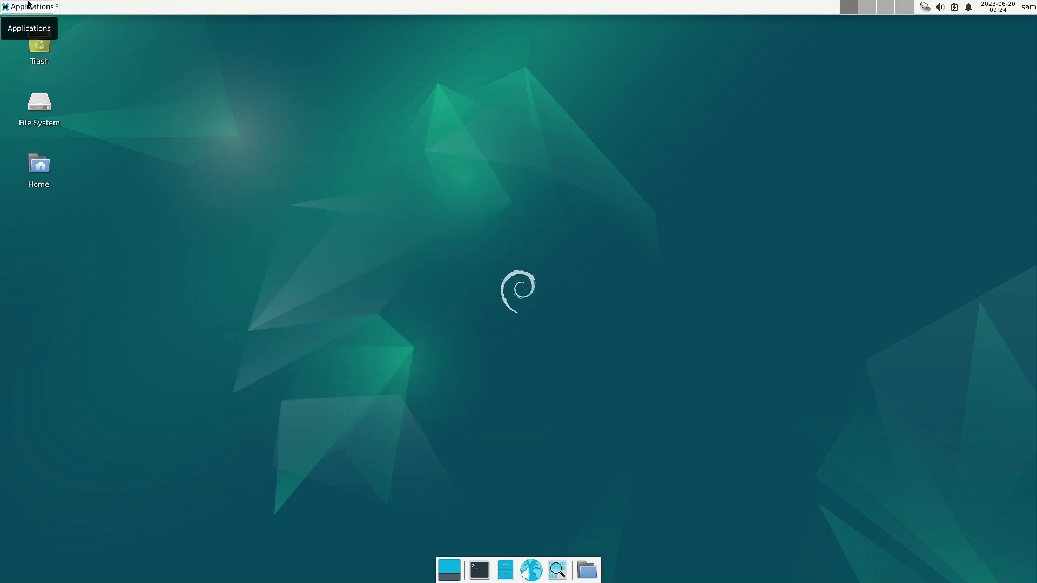
pyautogui.click(23, 6)
pyautogui.moveTo(32, 94)
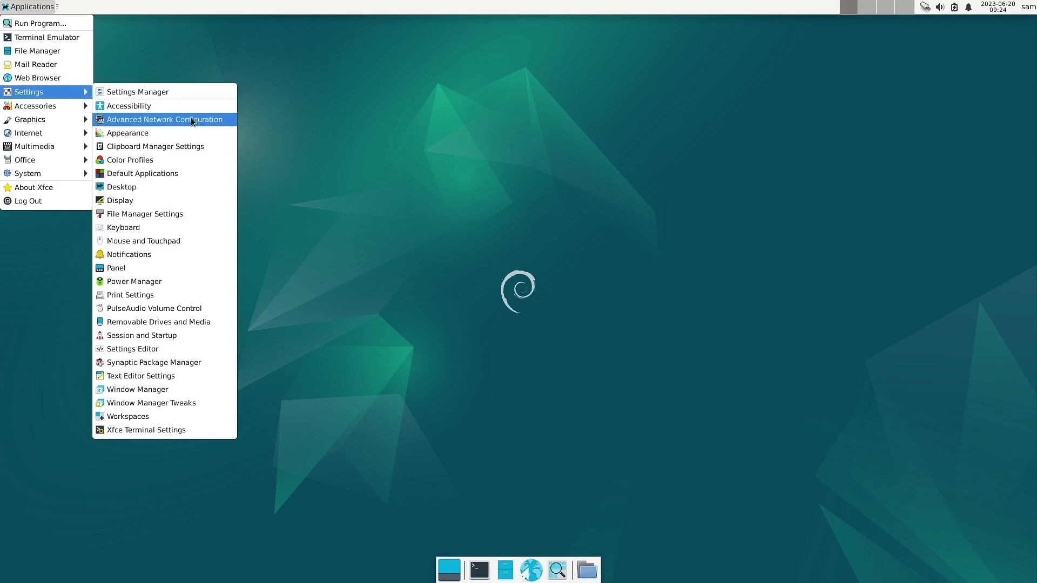
pyautogui.click(131, 106)
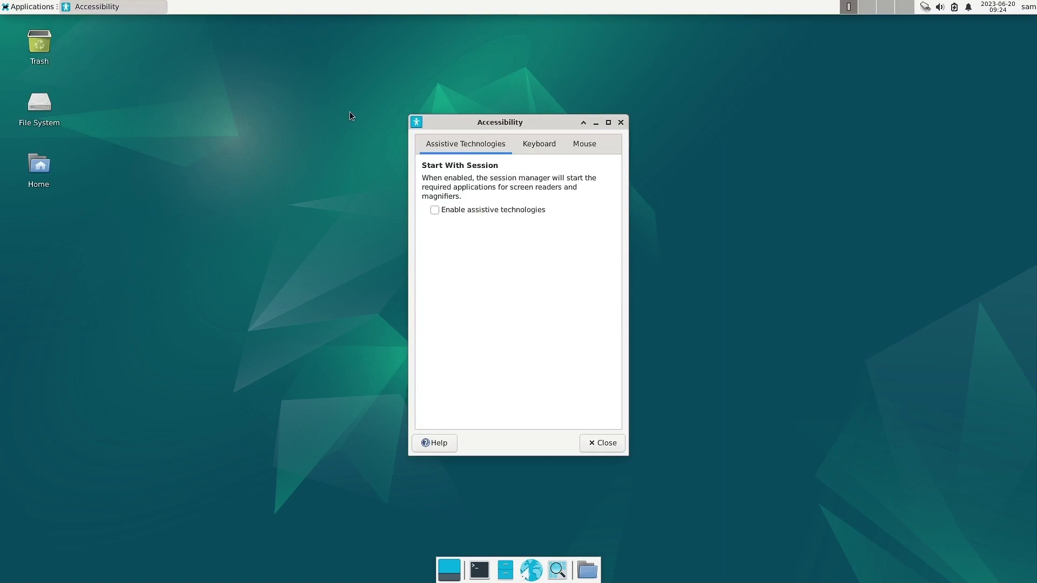
pyautogui.click(525, 146)
pyautogui.click(580, 146)
pyautogui.click(468, 149)
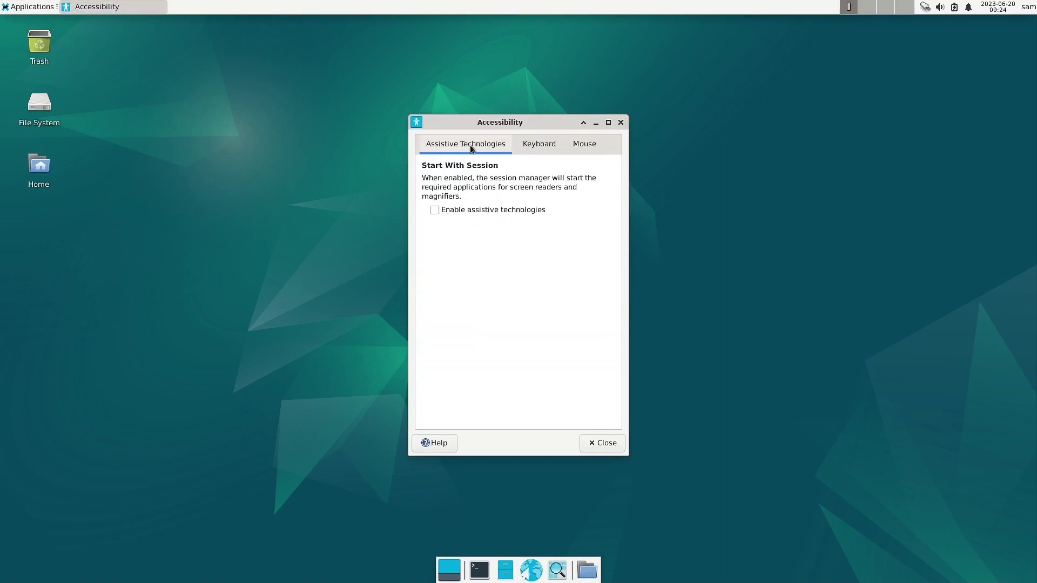
pyautogui.click(559, 153)
pyautogui.click(575, 151)
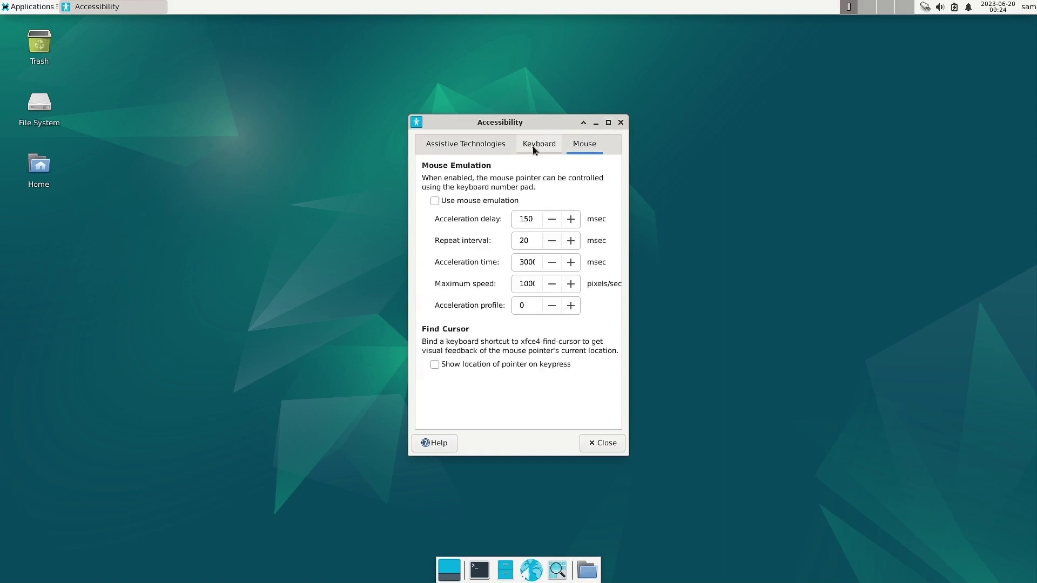
pyautogui.click(620, 122)
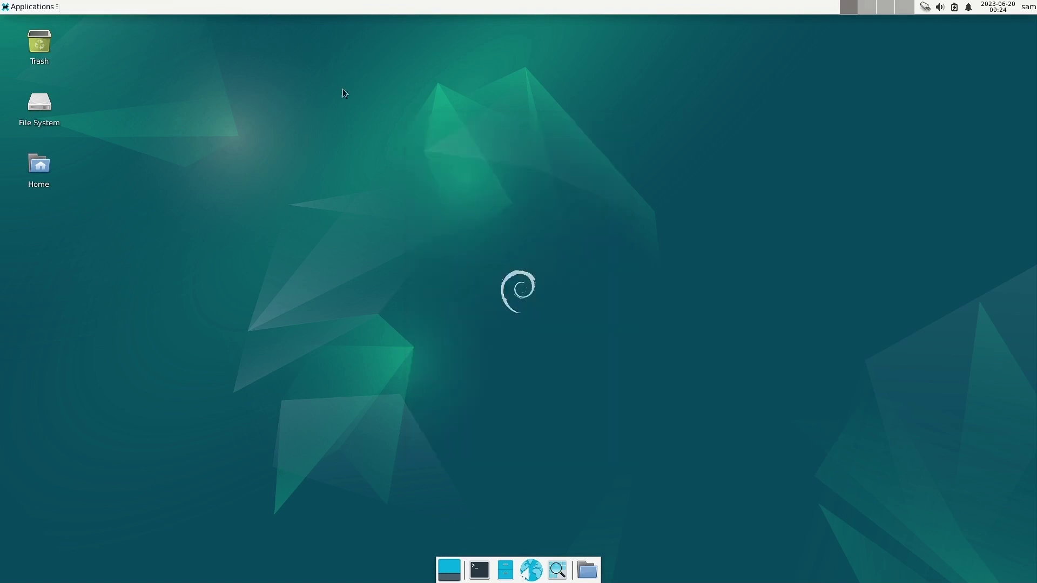
pyautogui.click(32, 6)
pyautogui.moveTo(45, 93)
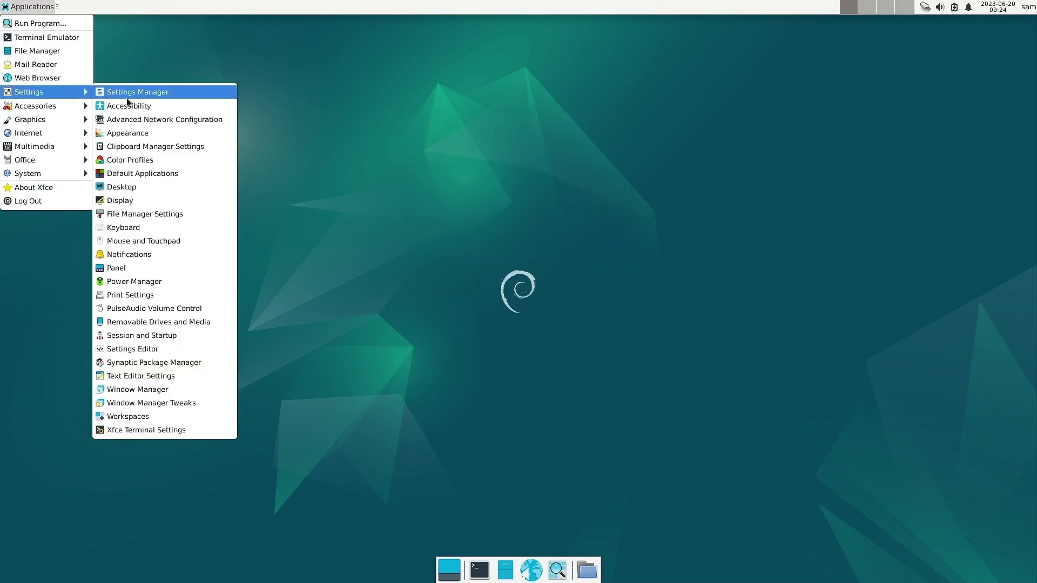
pyautogui.click(150, 120)
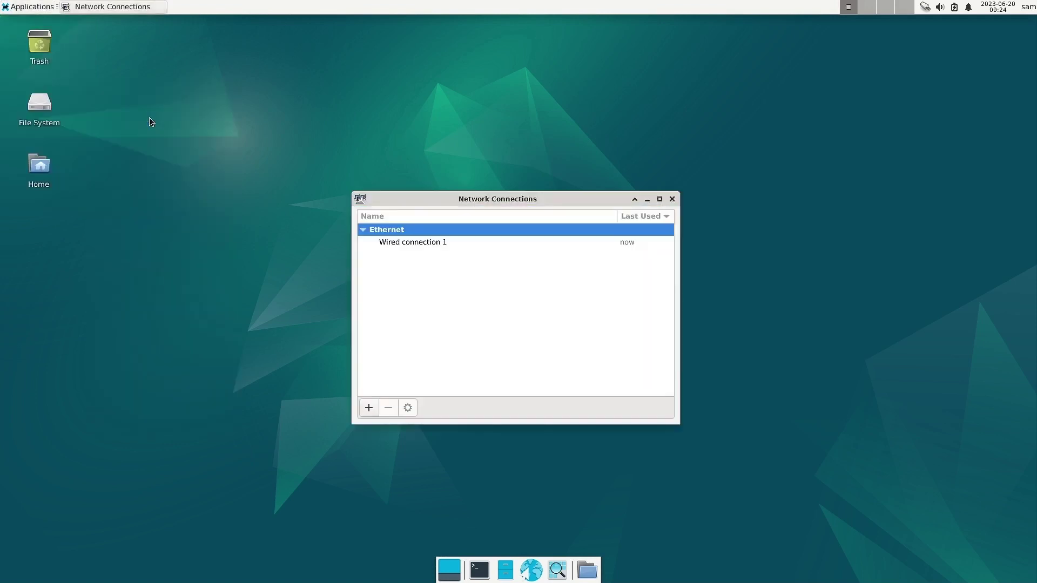
pyautogui.click(672, 199)
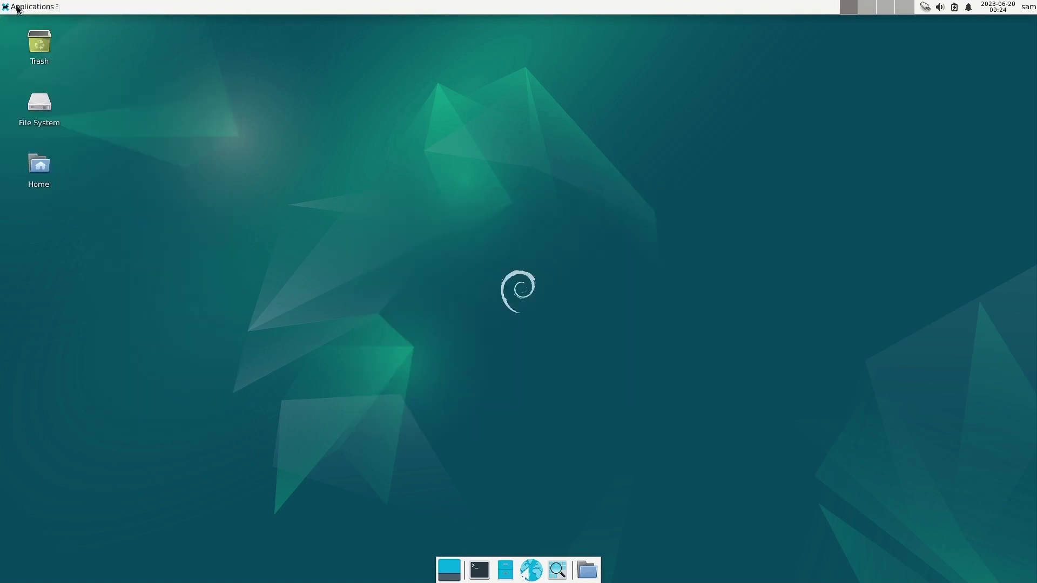
pyautogui.click(21, 6)
pyautogui.moveTo(43, 94)
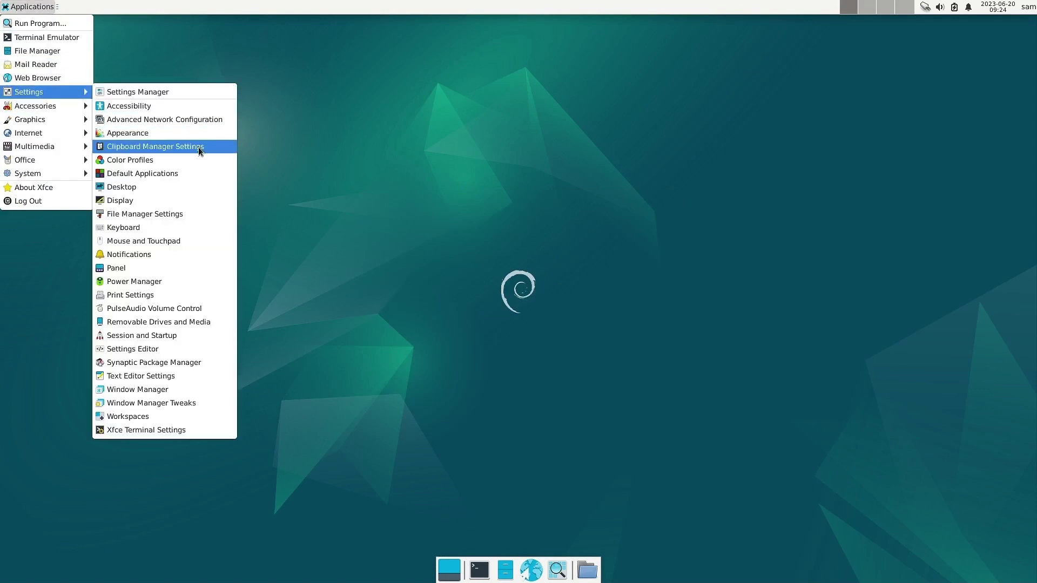
pyautogui.click(200, 150)
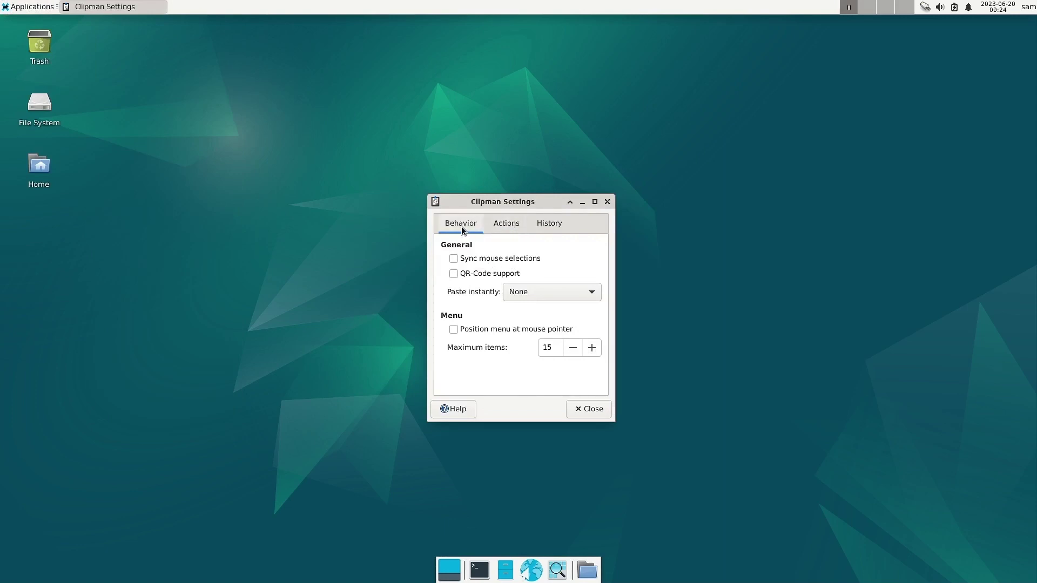
pyautogui.click(509, 221)
pyautogui.click(545, 222)
pyautogui.click(507, 223)
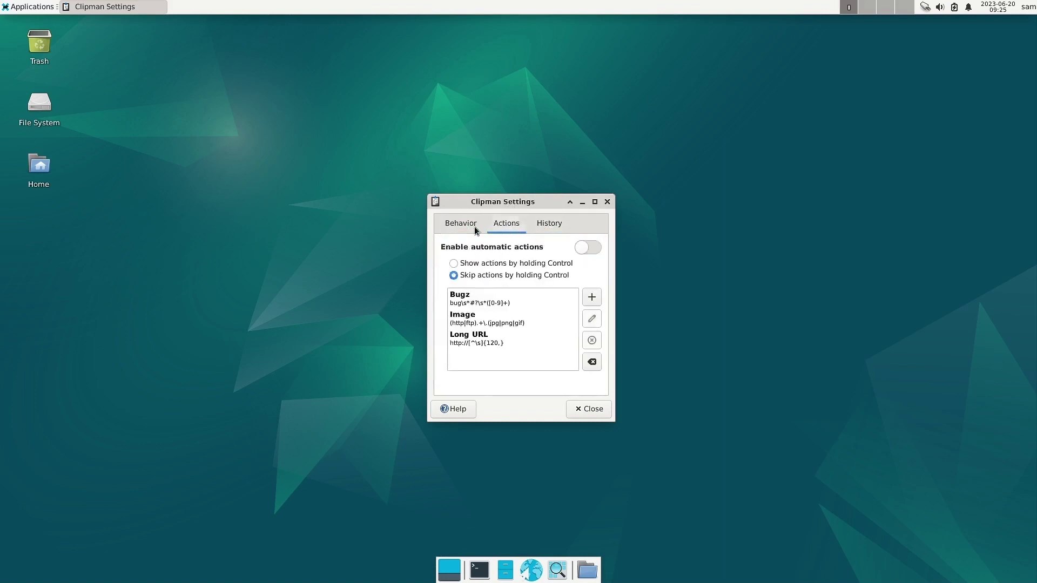
pyautogui.click(459, 228)
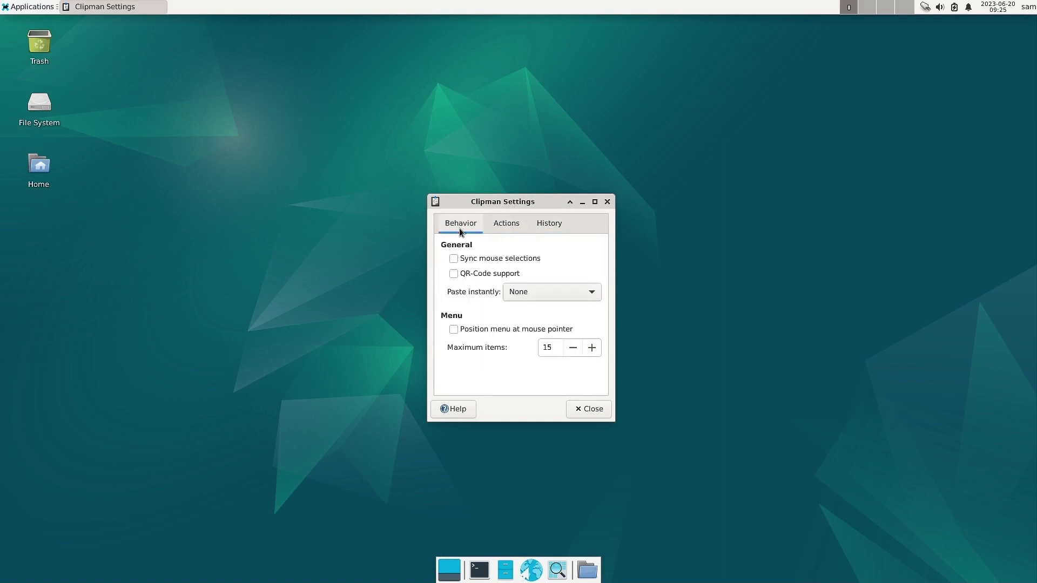
pyautogui.click(590, 412)
pyautogui.click(2, 4)
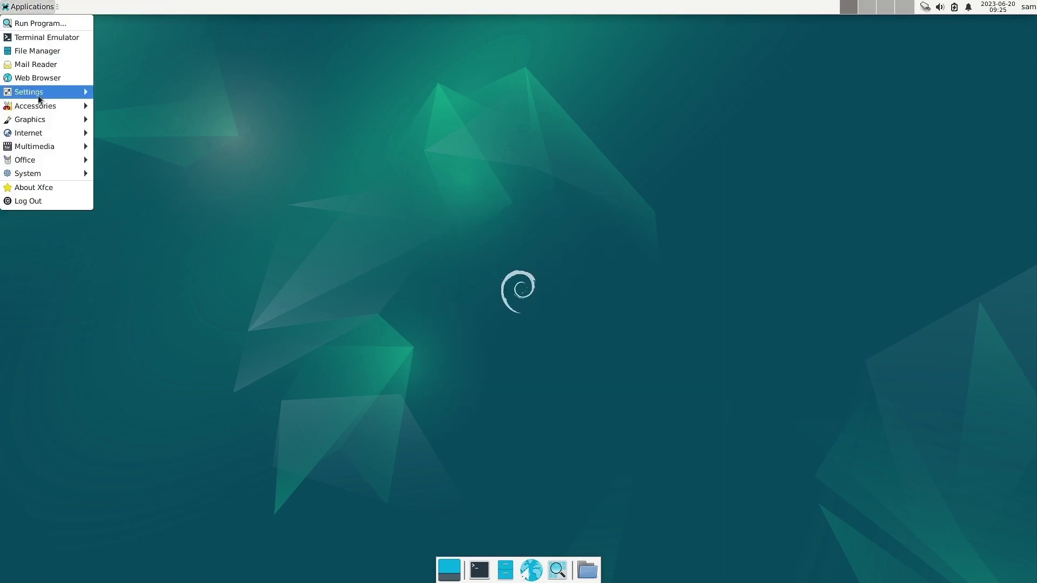
pyautogui.moveTo(42, 93)
pyautogui.click(185, 160)
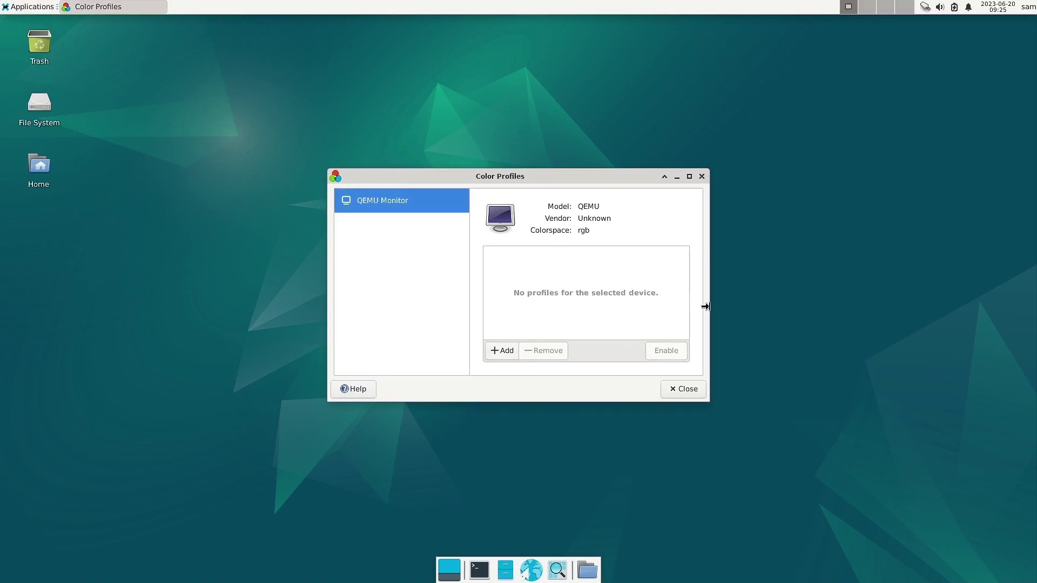
pyautogui.click(702, 176)
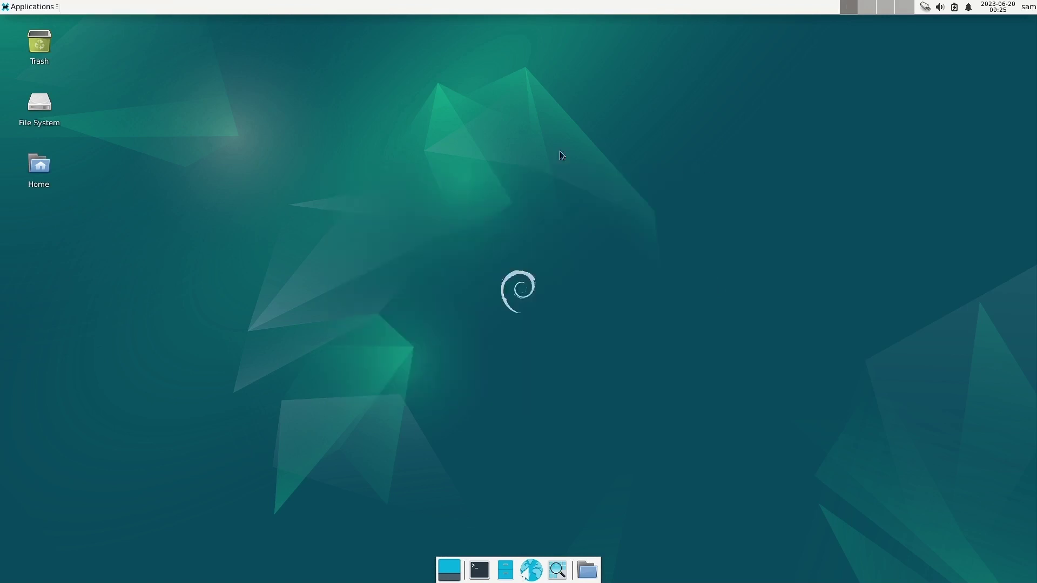
pyautogui.click(25, 8)
pyautogui.moveTo(13, 125)
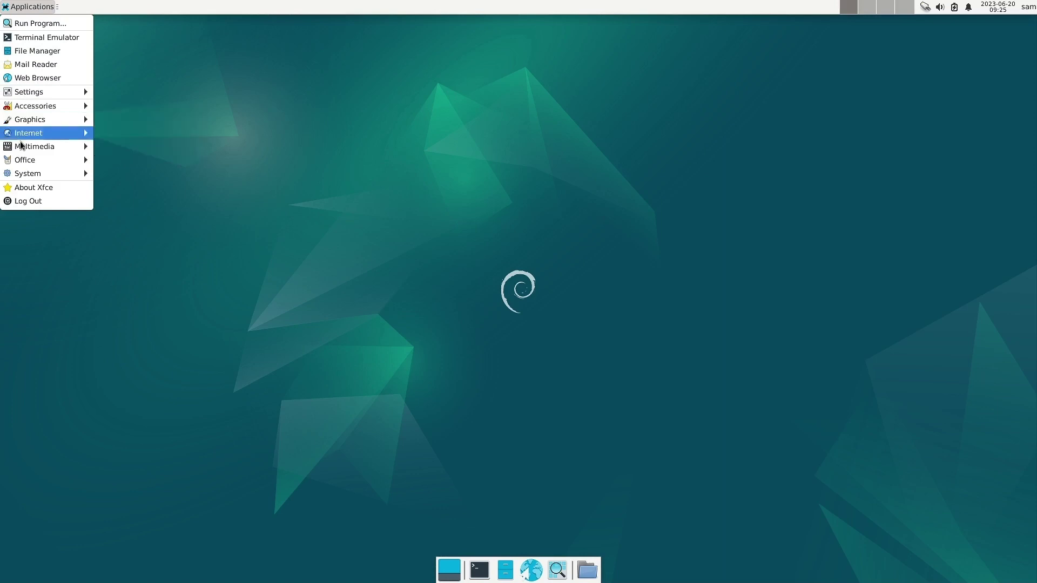
pyautogui.moveTo(49, 93)
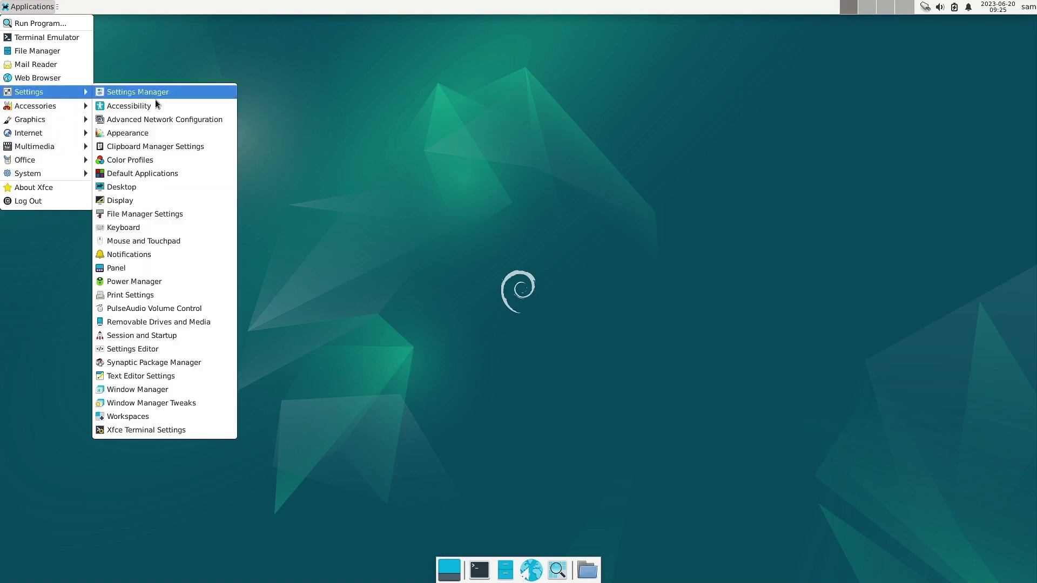
# In Default Applications, keep Debian Sensible Browser as the web browser and move the window aside.
pyautogui.click(174, 175)
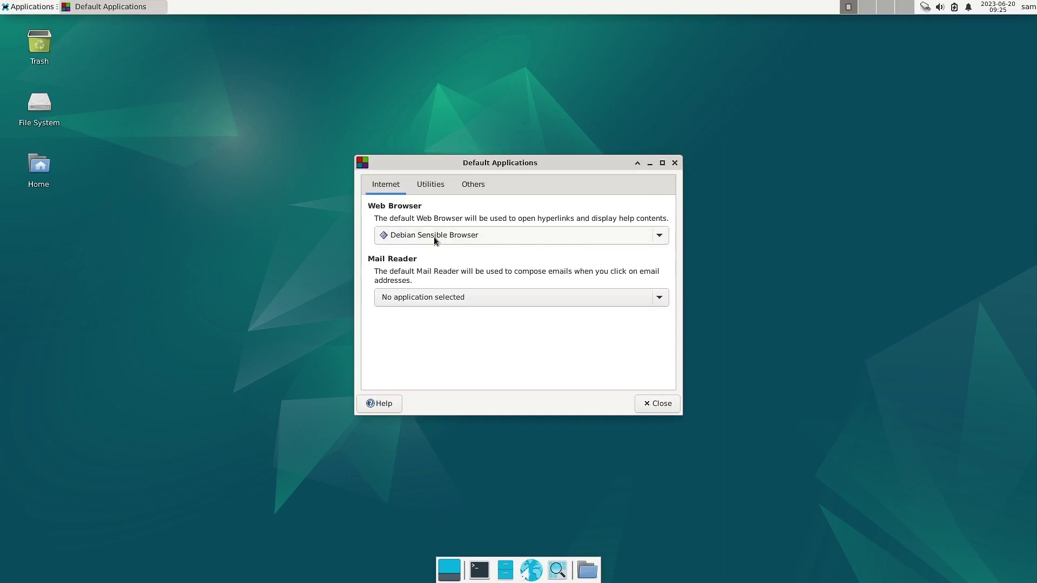
pyautogui.click(473, 237)
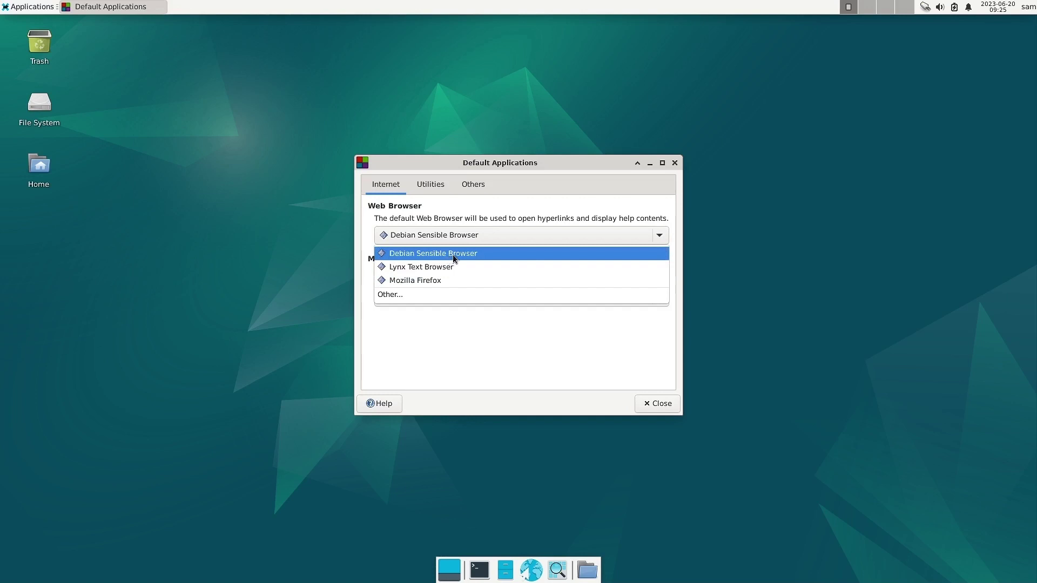
pyautogui.click(452, 255)
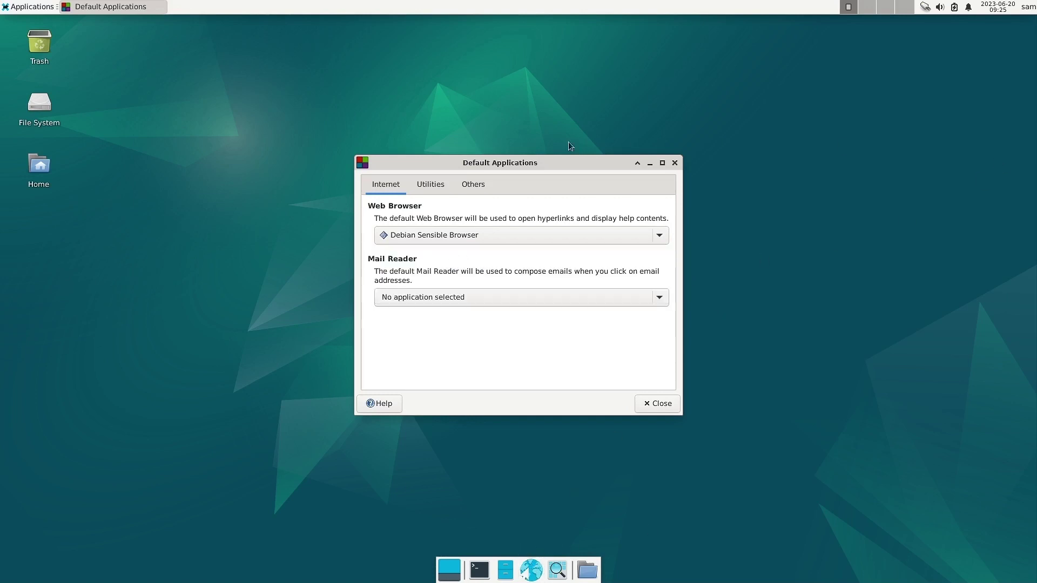
pyautogui.moveTo(513, 166); pyautogui.dragTo(324, 85)
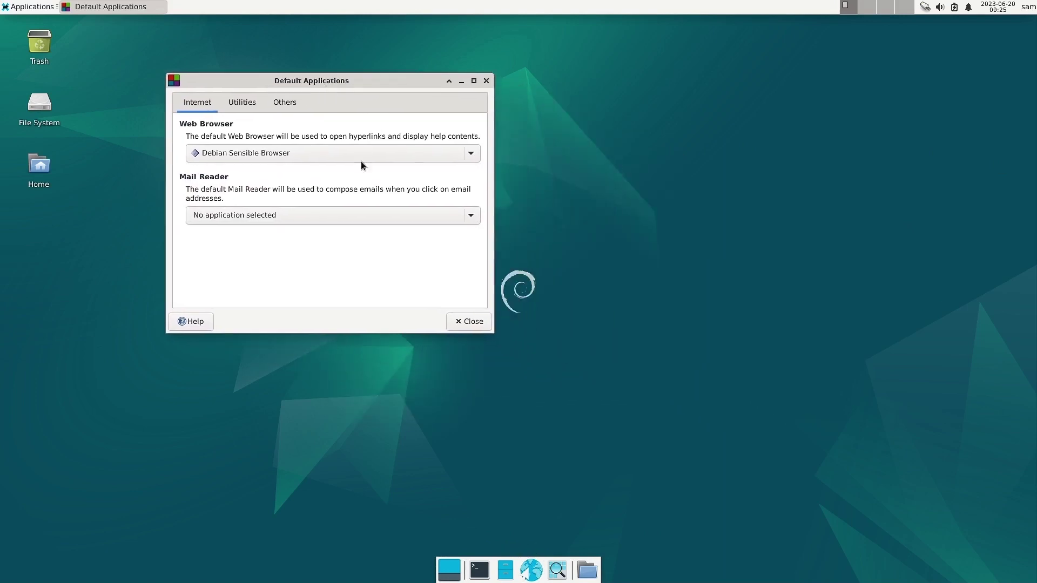
# Test the default browser from the dock, then close Firefox.
pyautogui.click(538, 571)
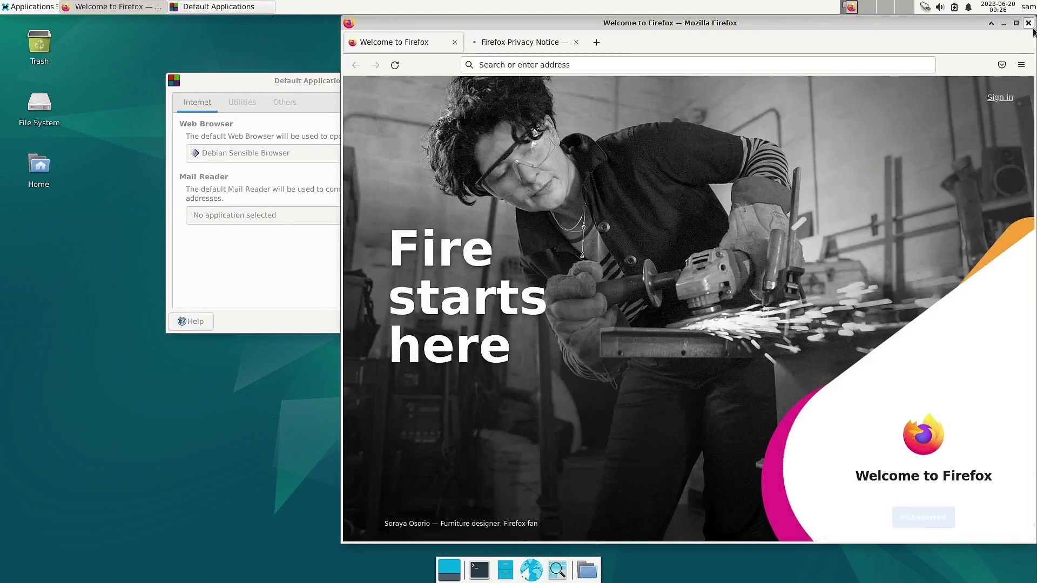
pyautogui.click(1029, 24)
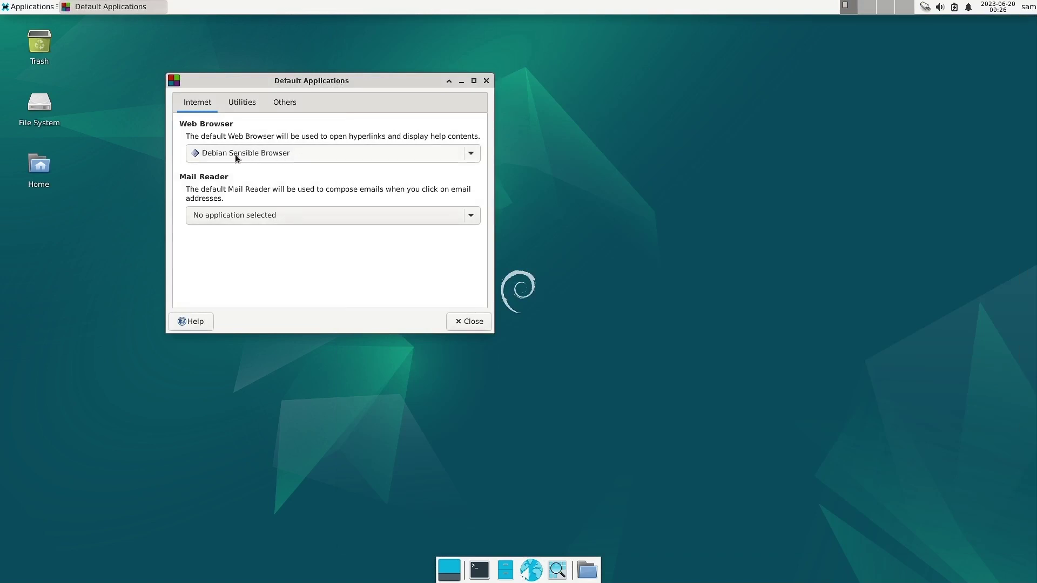
pyautogui.click(18, 11)
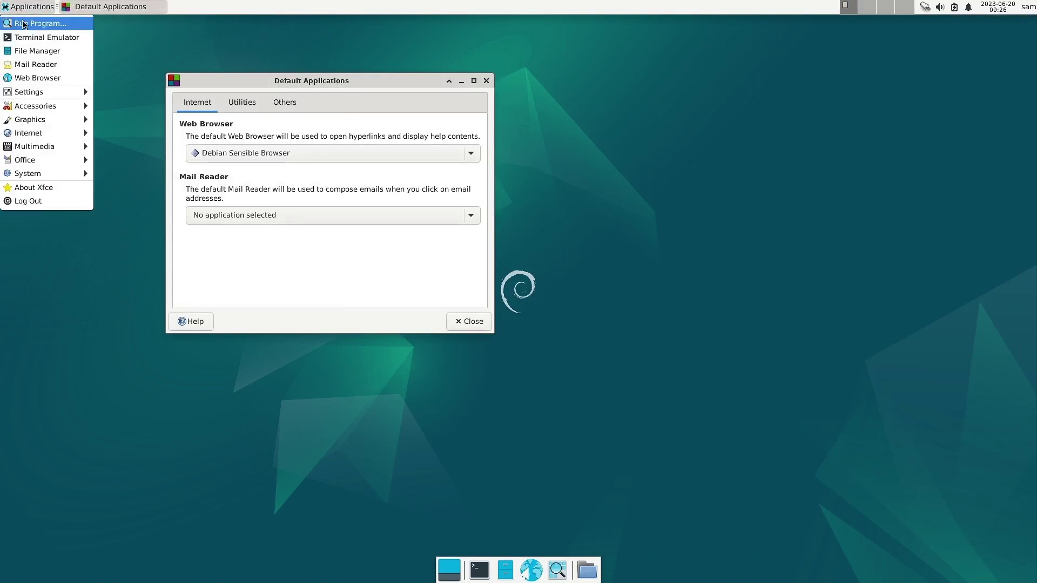
# Search Application Finder for 'browser' after a few discarded attempts, then close it.
pyautogui.moveTo(31, 110)
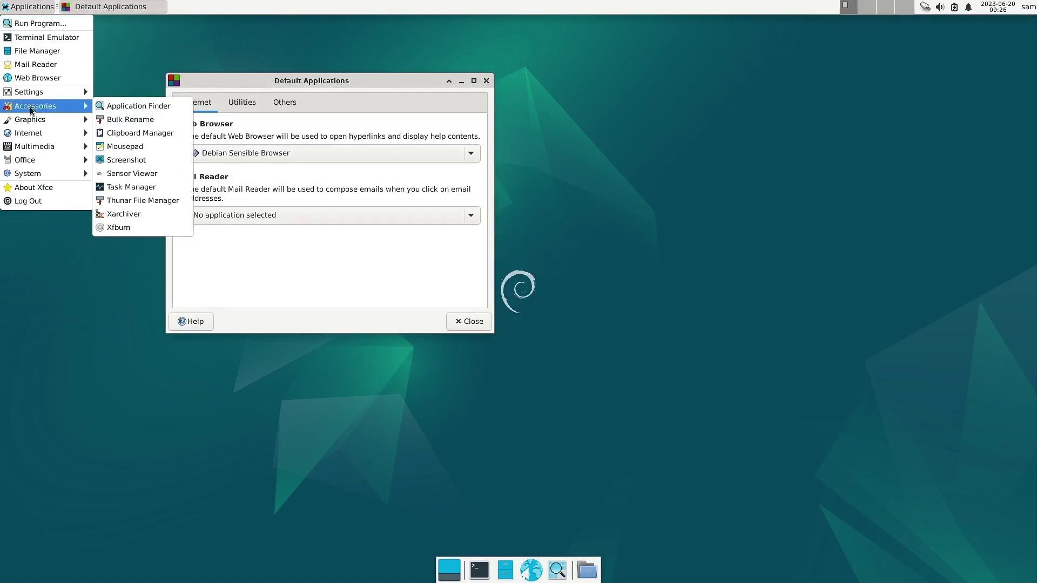
pyautogui.click(118, 106)
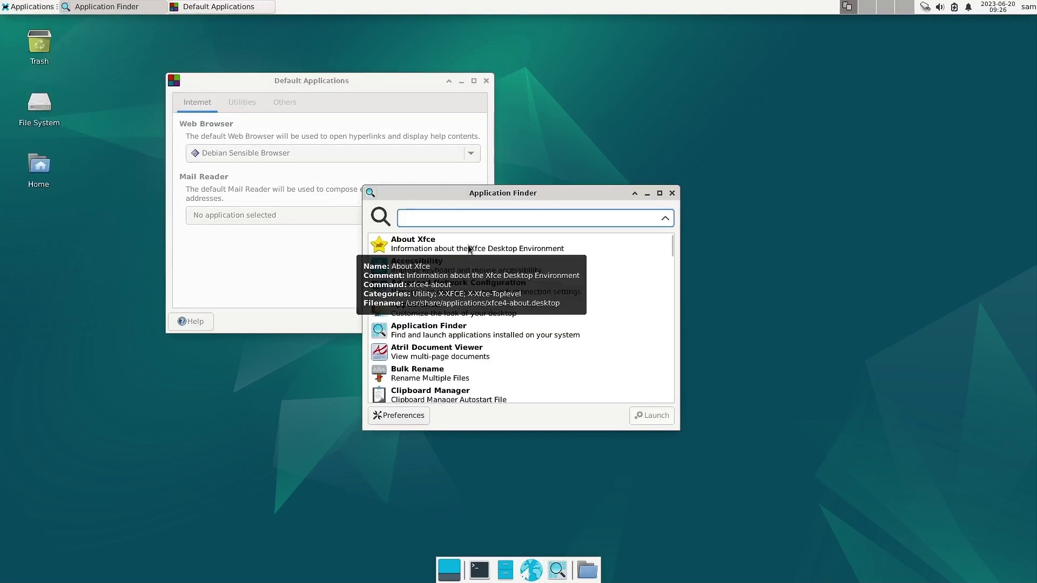
pyautogui.write('sen')
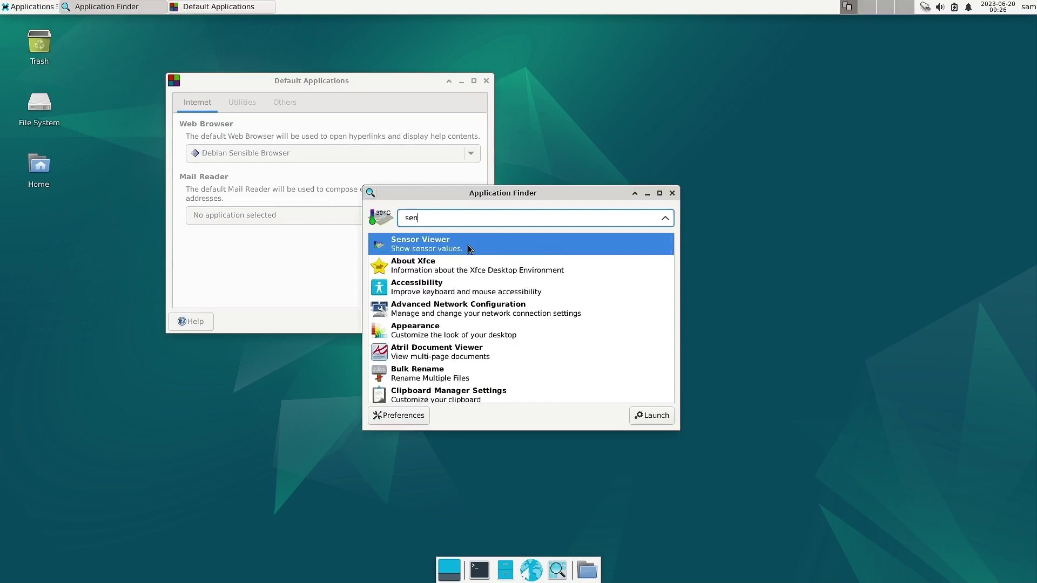
pyautogui.write('si')
pyautogui.press('BackSpace')
pyautogui.press('BackSpace')
pyautogui.press('BackSpace')
pyautogui.press('BackSpace')
pyautogui.press('BackSpace')
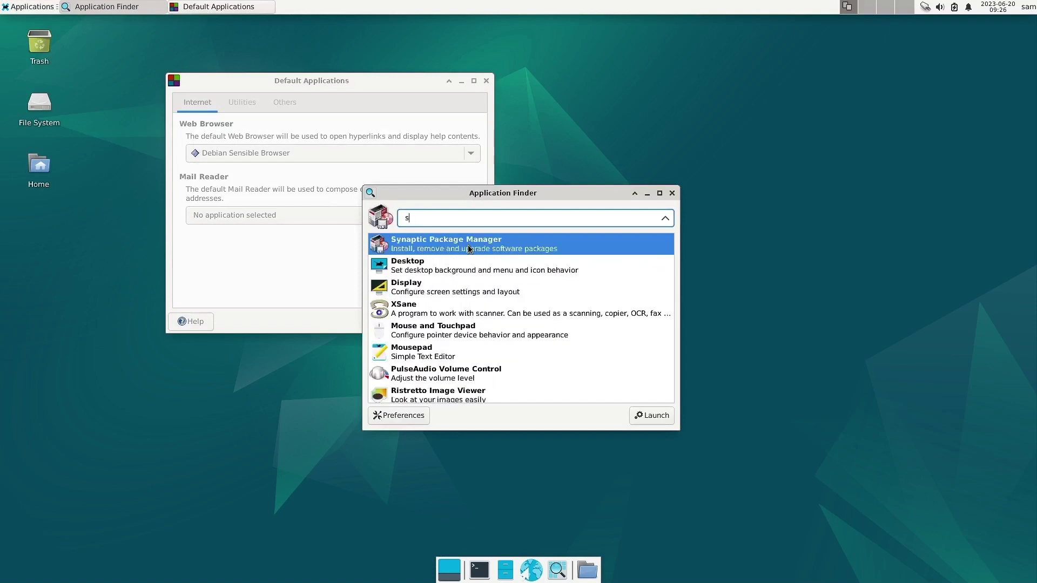
pyautogui.write('debian')
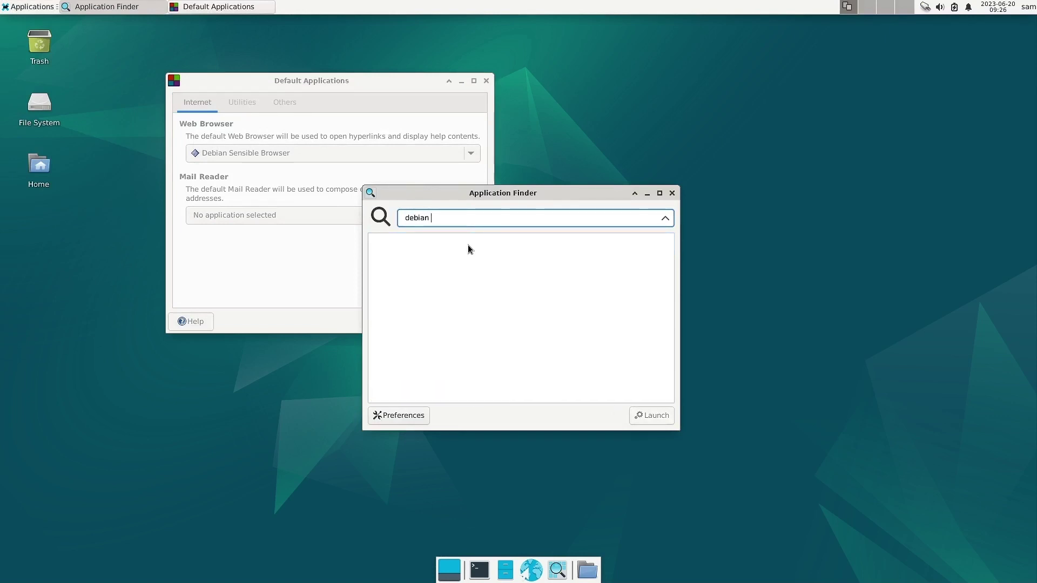
pyautogui.write(' sens')
pyautogui.press('BackSpace')
pyautogui.press('BackSpace')
pyautogui.press('BackSpace')
pyautogui.press('BackSpace')
pyautogui.press('BackSpace')
pyautogui.press('BackSpace')
pyautogui.press('BackSpace')
pyautogui.press('BackSpace')
pyautogui.press('BackSpace')
pyautogui.press('BackSpace')
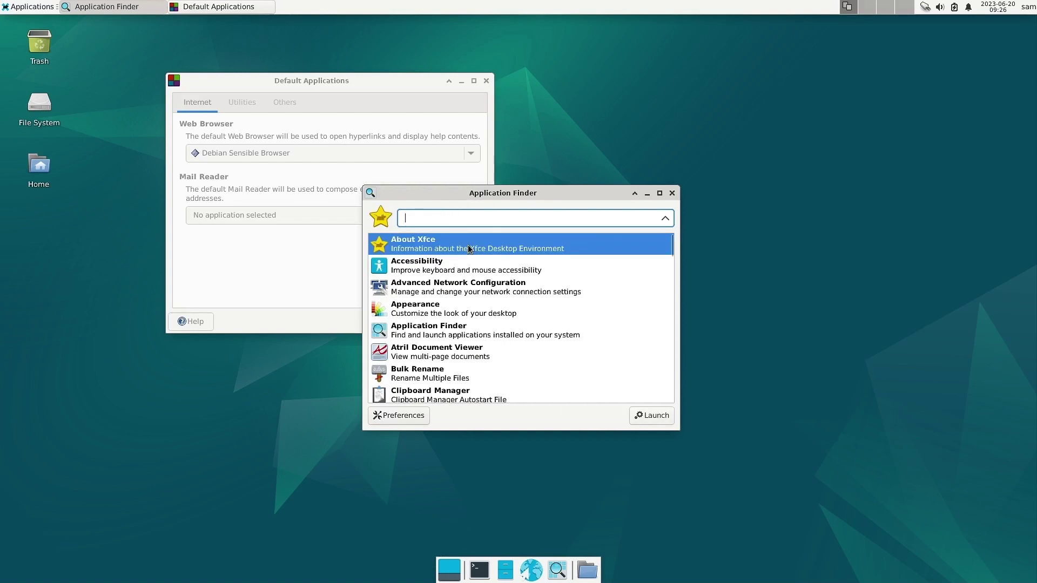
pyautogui.write('brow')
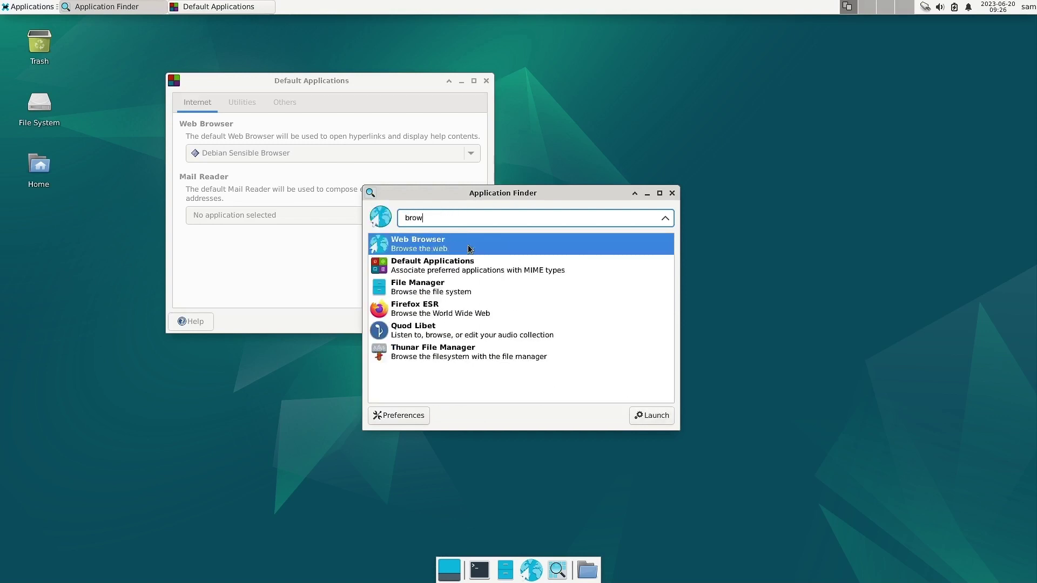
pyautogui.write('ser')
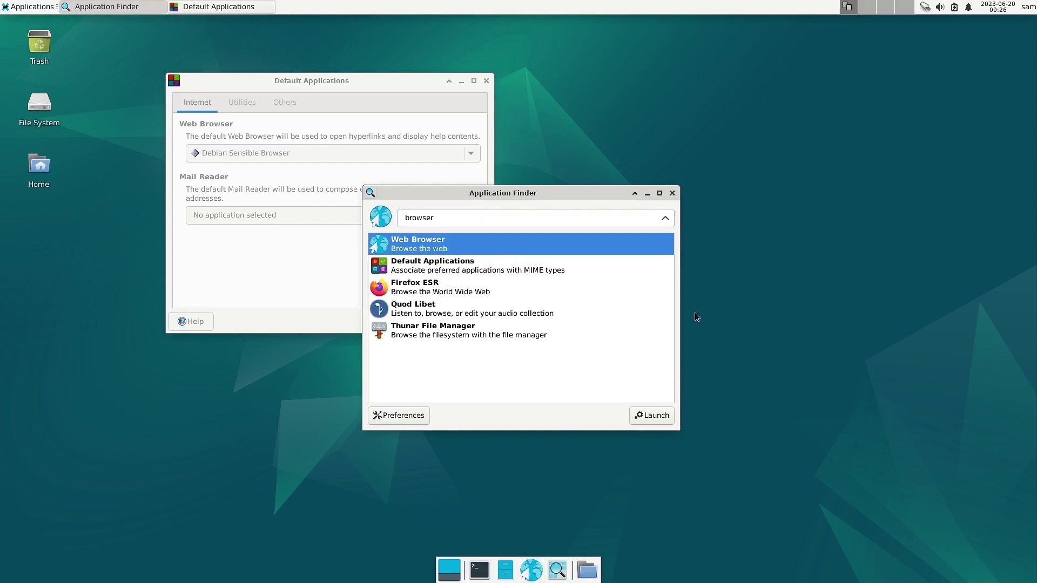
pyautogui.click(671, 194)
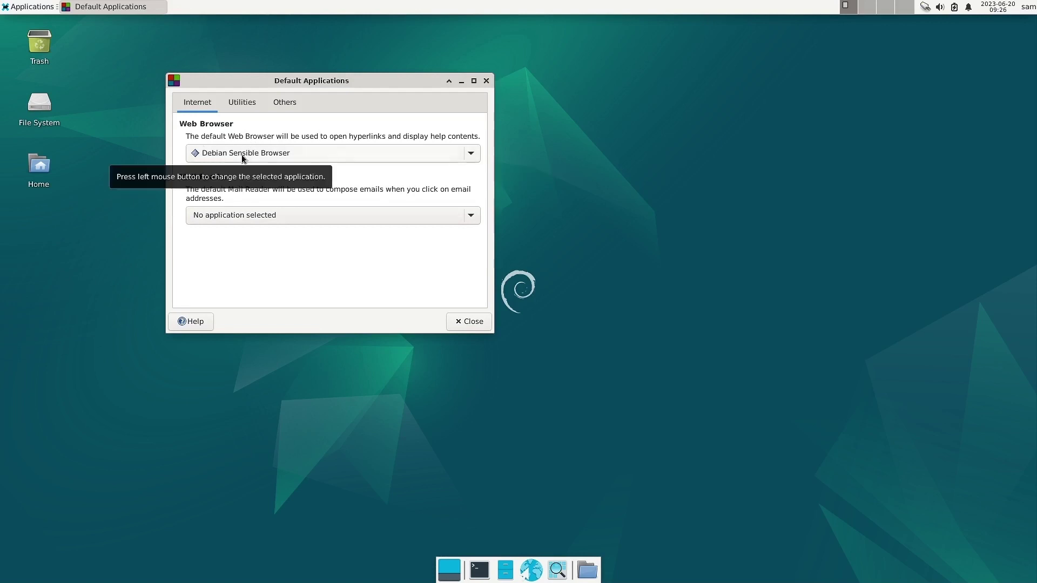
# Check the Utilities defaults (Thunar, Debian X Terminal Emulator) and the MIME list, then close Default Applications.
pyautogui.click(488, 82)
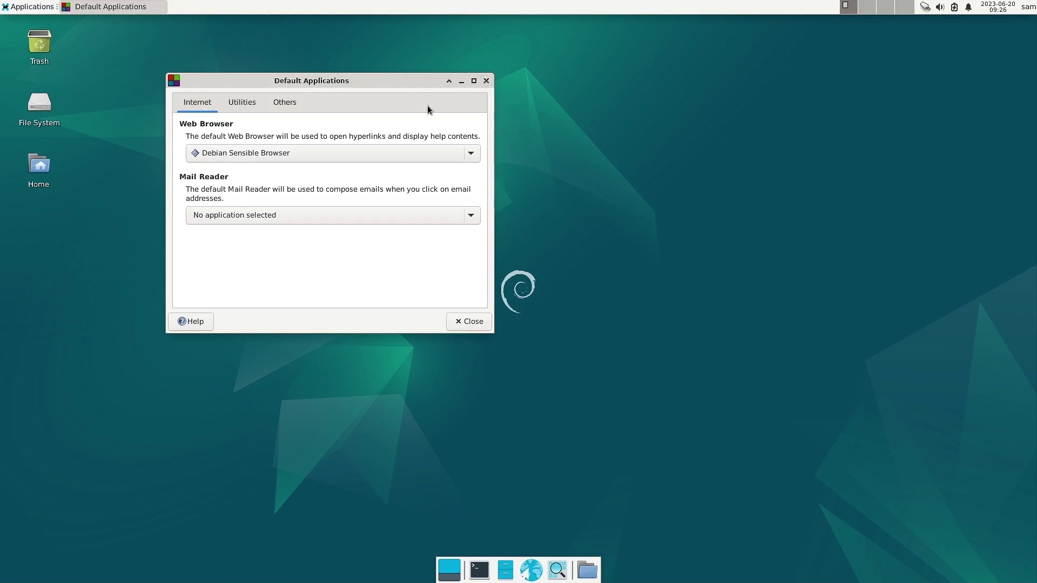
pyautogui.click(243, 103)
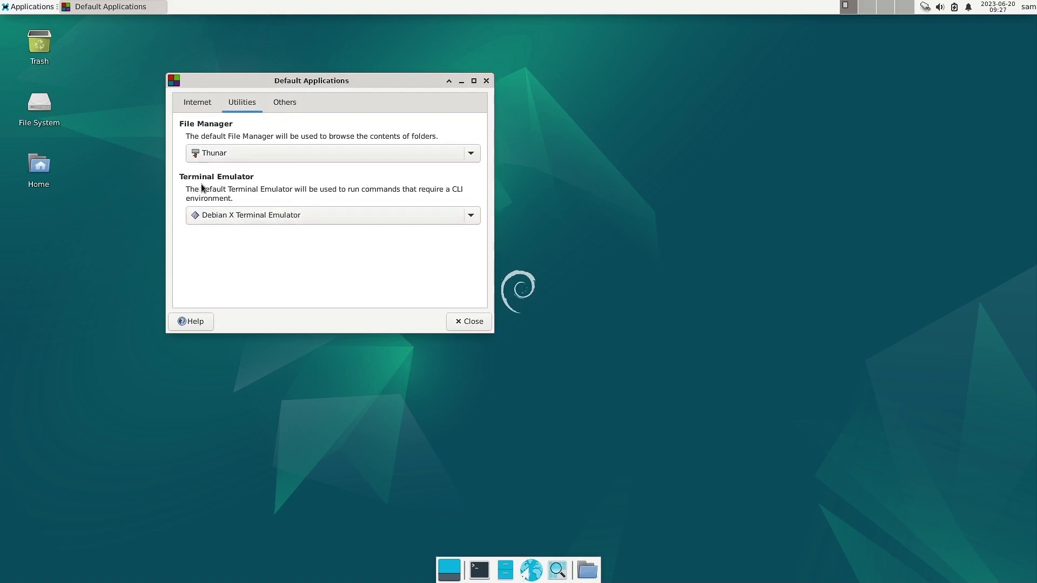
pyautogui.click(282, 101)
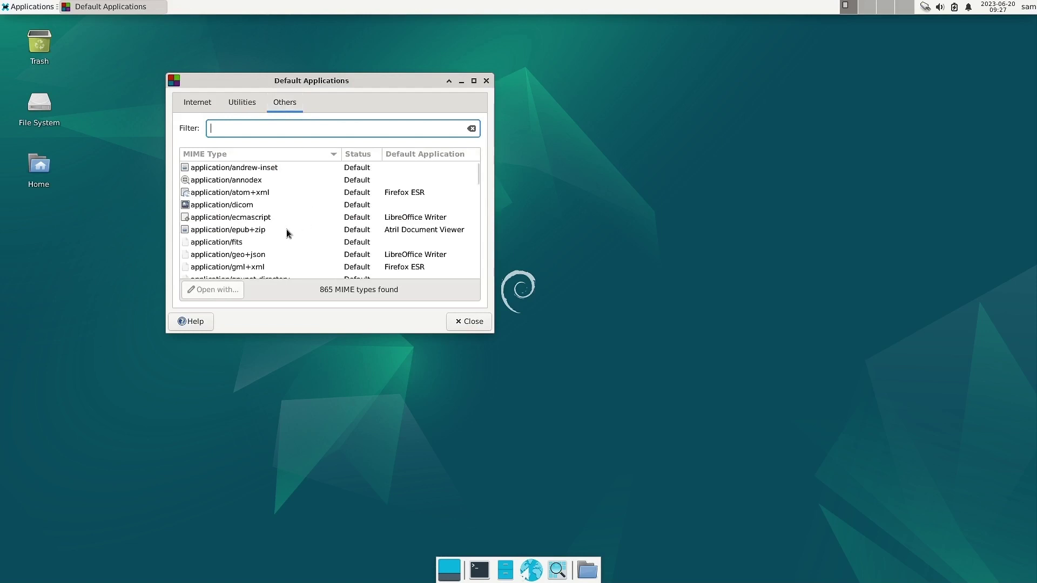
pyautogui.scroll(-3, 276, 235)
pyautogui.scroll(-12, 276, 234)
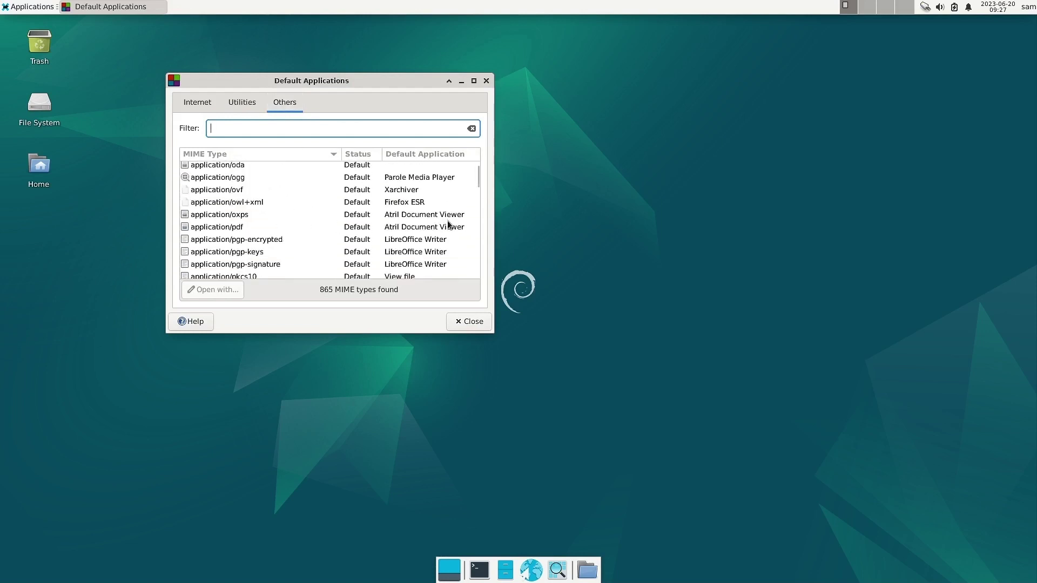
pyautogui.click(485, 81)
pyautogui.click(5, 9)
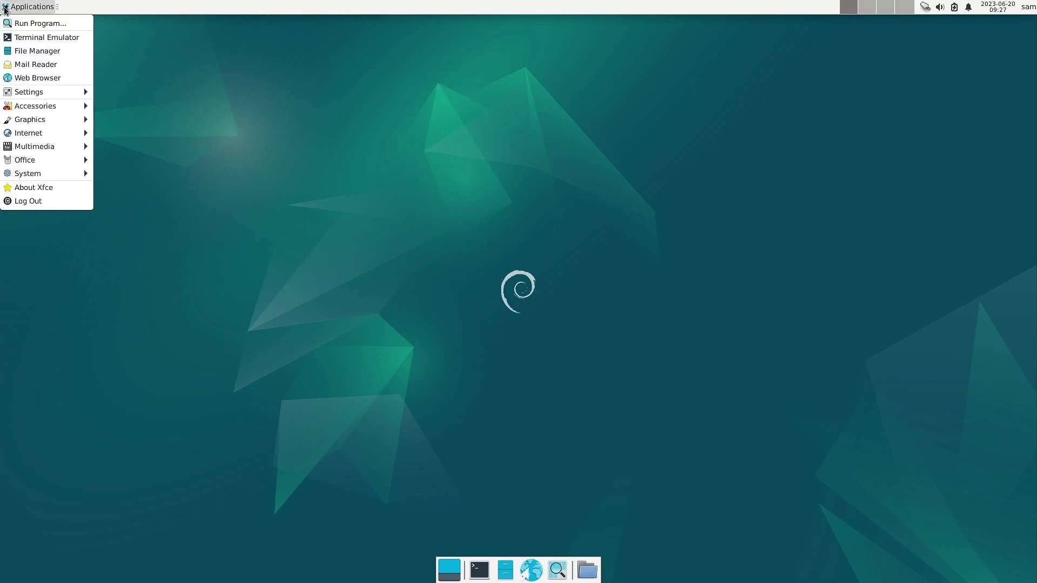
# Dismiss the menu, quit the crashed Firefox from the crash reporter, and reopen Applications > Settings.
pyautogui.moveTo(33, 92)
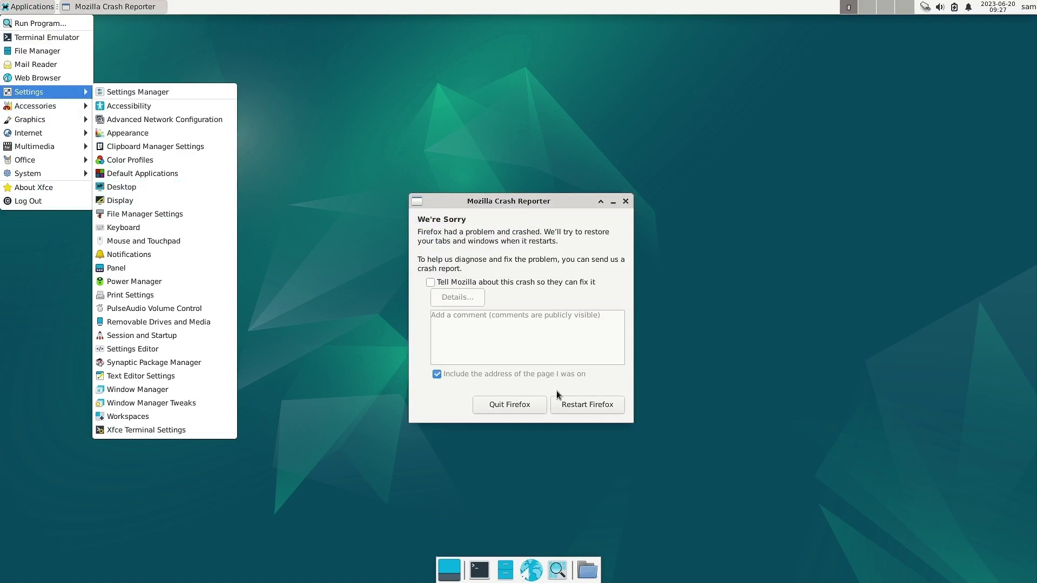
pyautogui.click(523, 404)
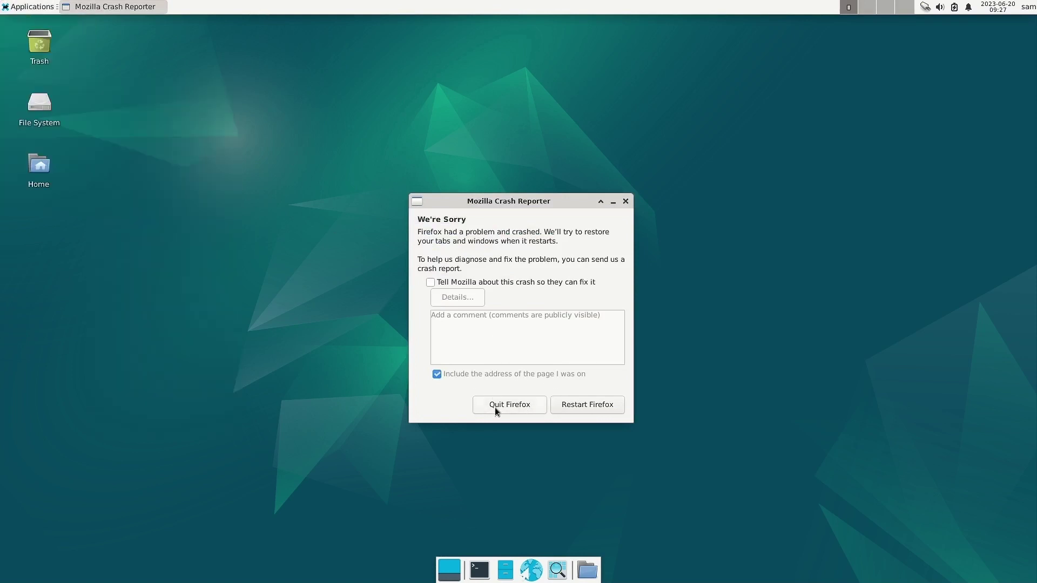
pyautogui.click(495, 407)
pyautogui.click(28, 6)
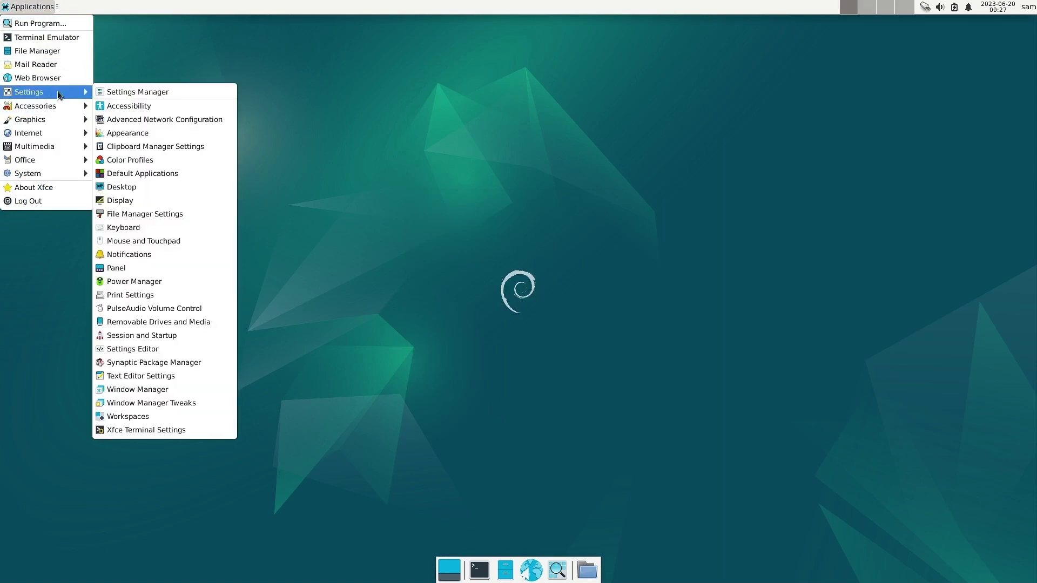
# Open Panel preferences and try row size 29 and two rows, reverting to size 26 and one row.
pyautogui.click(190, 270)
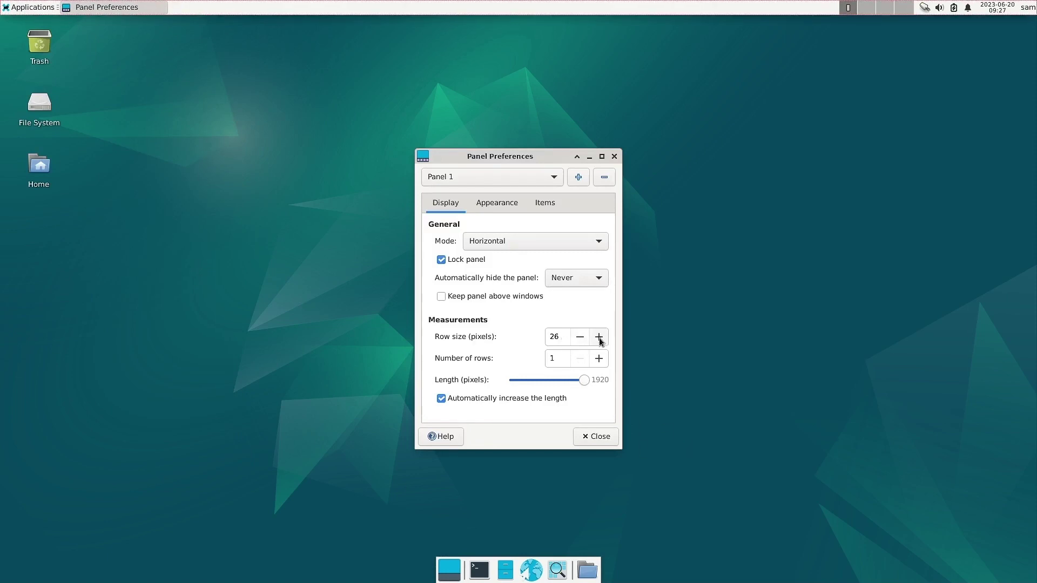
pyautogui.click(599, 337)
pyautogui.click(598, 336)
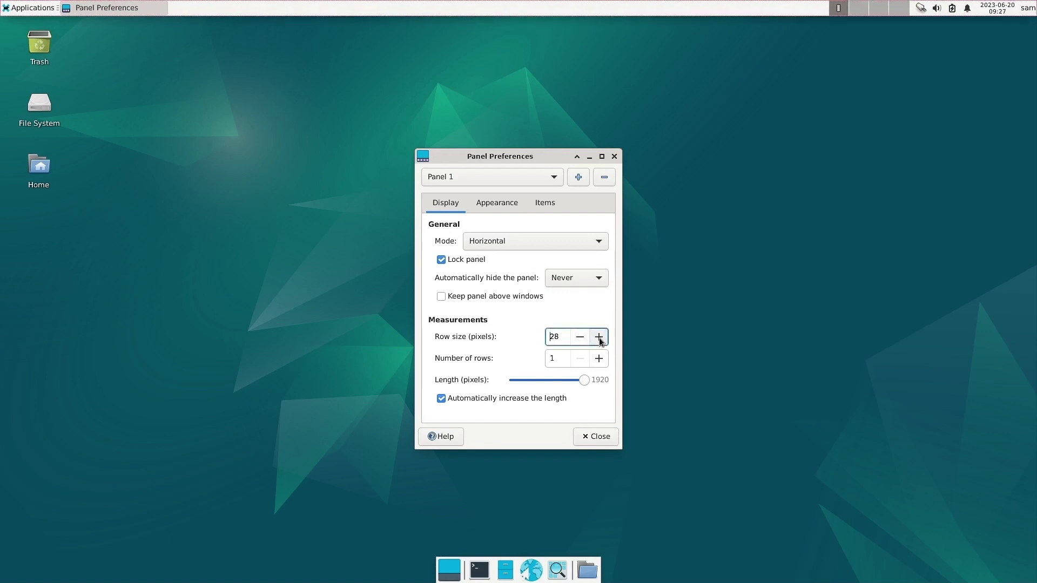
pyautogui.click(599, 337)
pyautogui.click(580, 337)
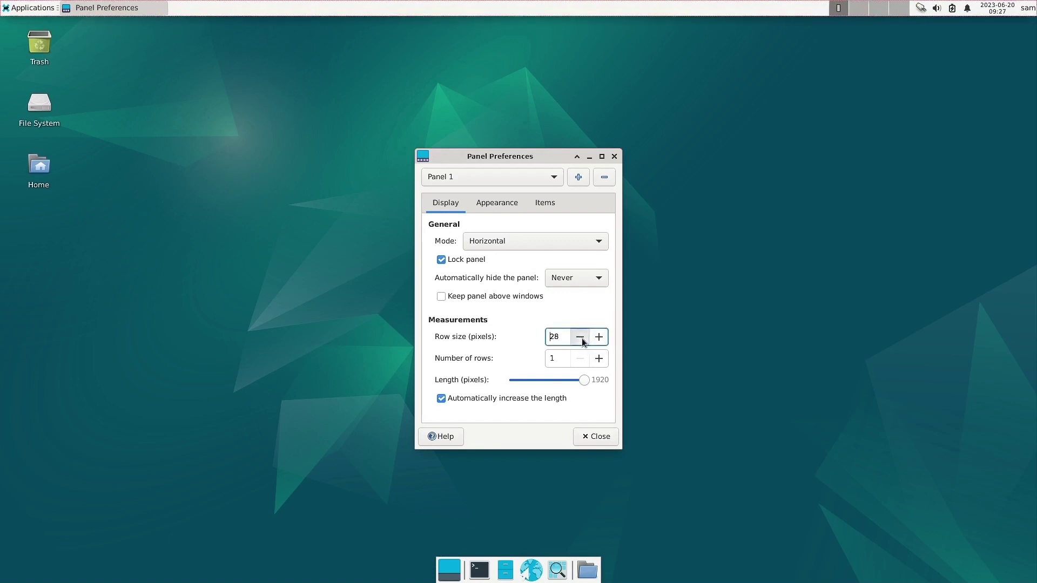
pyautogui.click(579, 336)
pyautogui.click(580, 337)
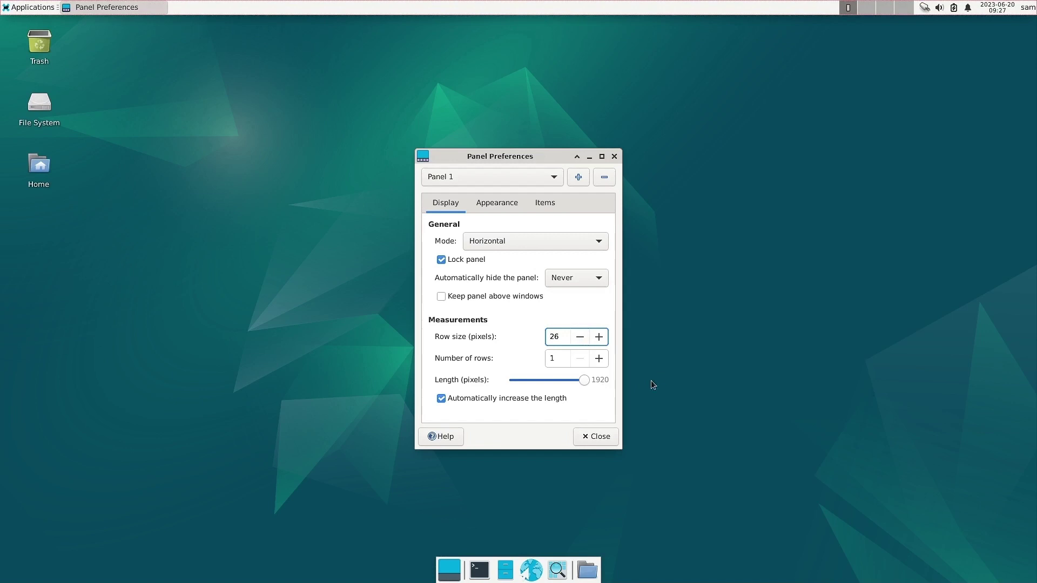
pyautogui.click(599, 359)
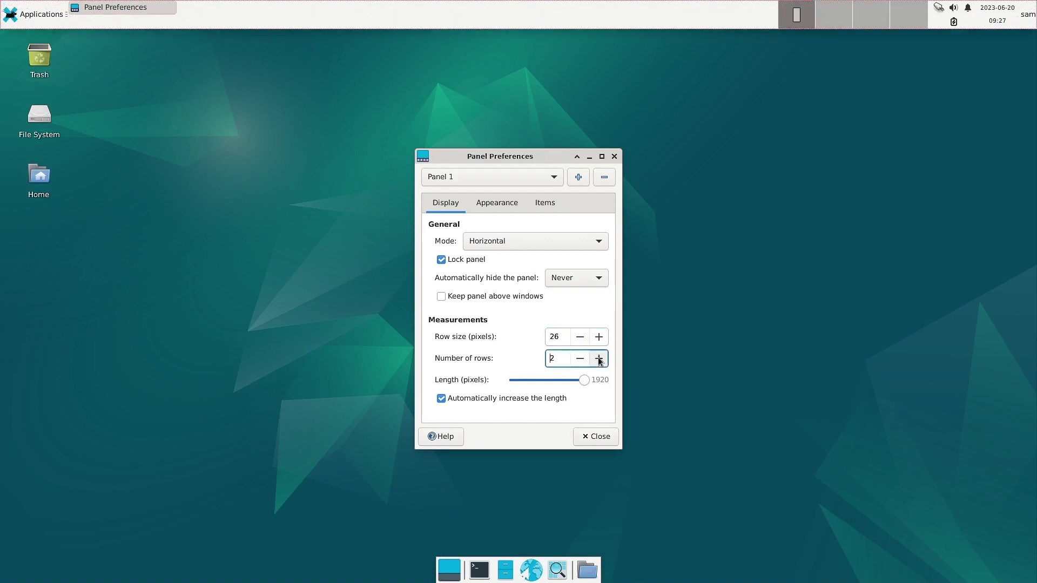
pyautogui.click(584, 361)
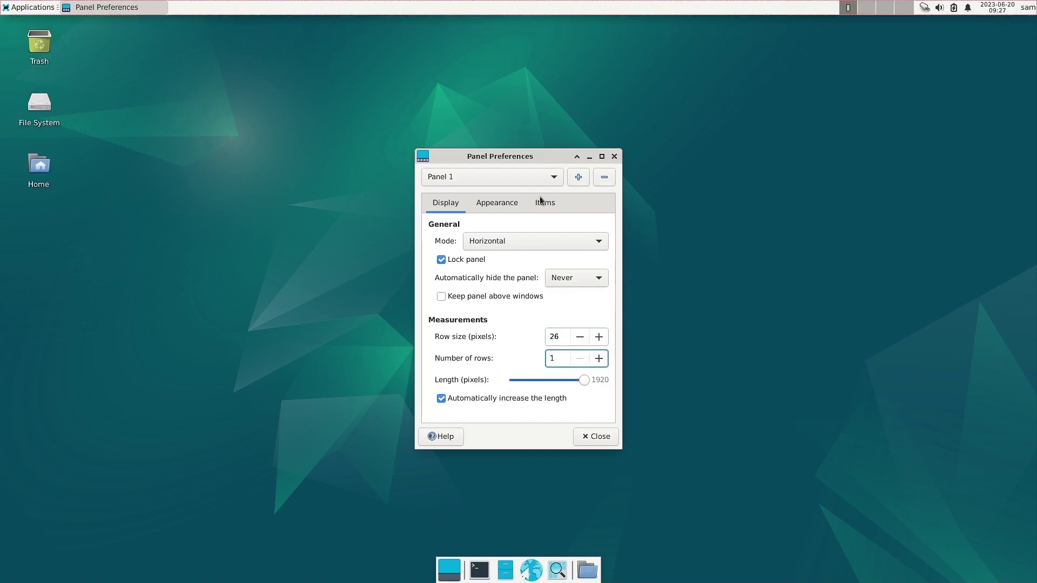
# Switch Panel 1's mode through Vertical and Deskbar, ending Horizontal at the top, then view Appearance.
pyautogui.click(519, 242)
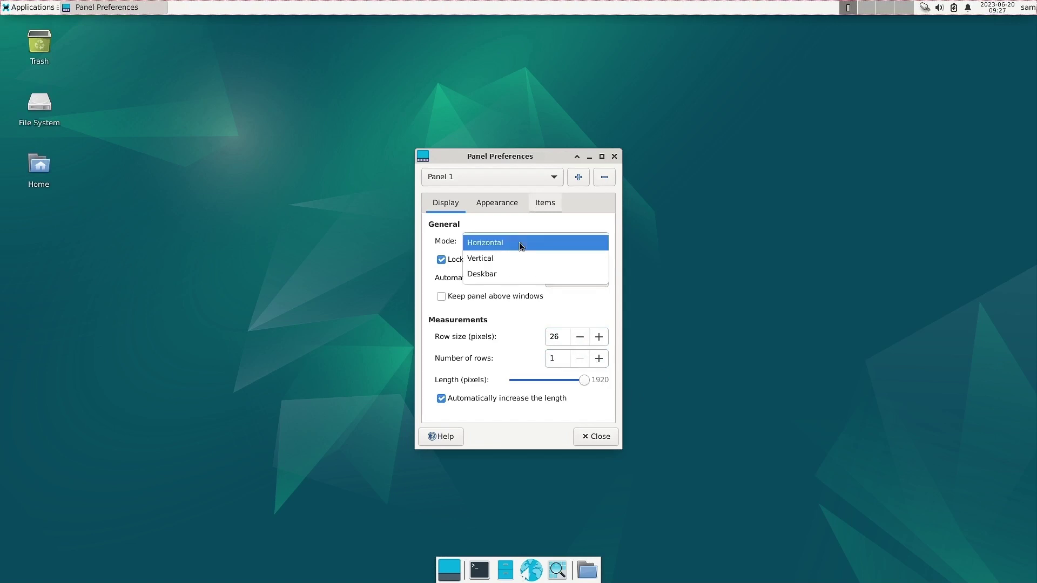
pyautogui.click(515, 257)
pyautogui.click(525, 244)
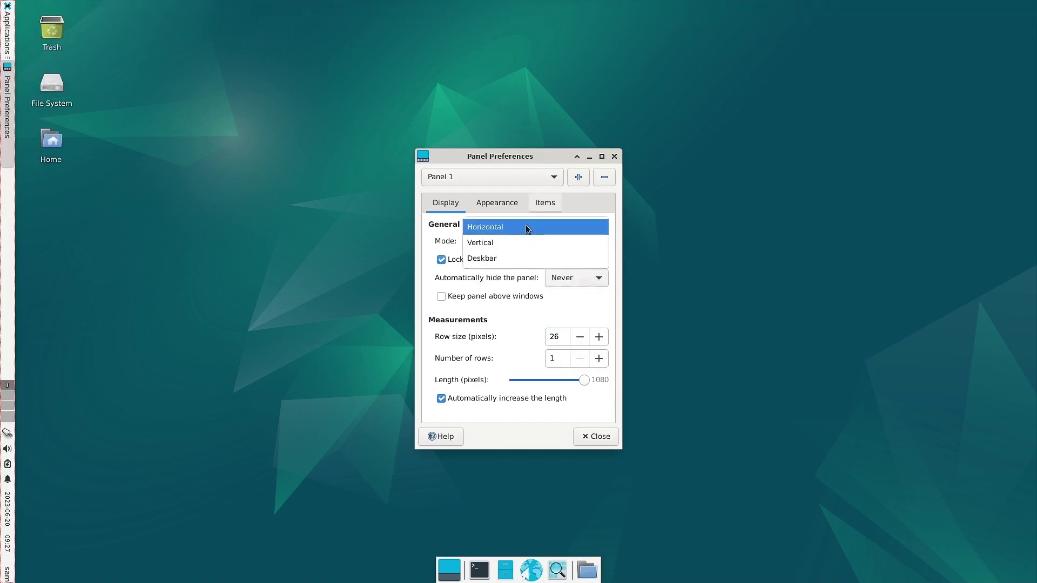
pyautogui.click(526, 226)
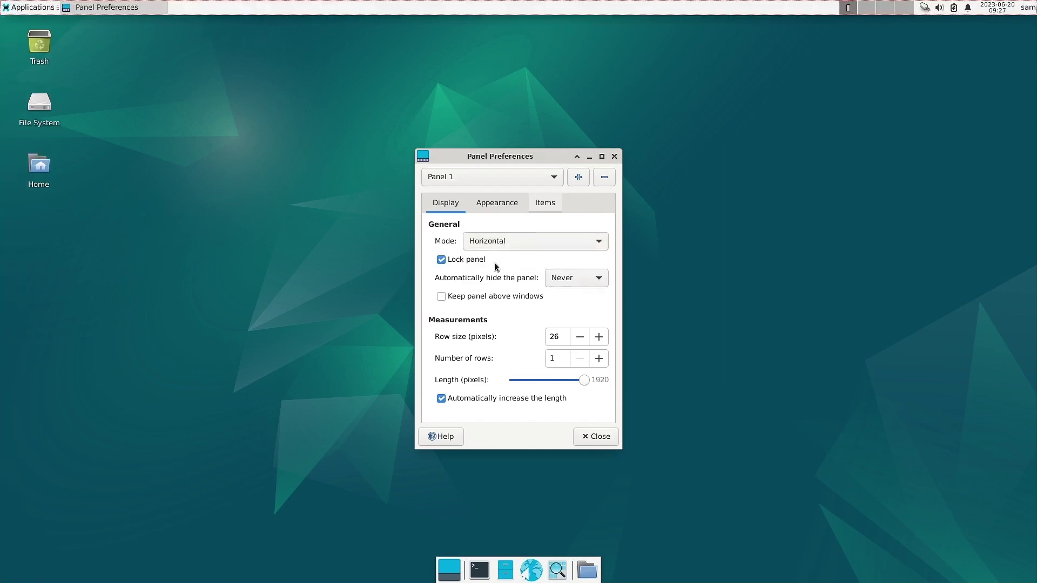
pyautogui.click(518, 241)
pyautogui.click(500, 272)
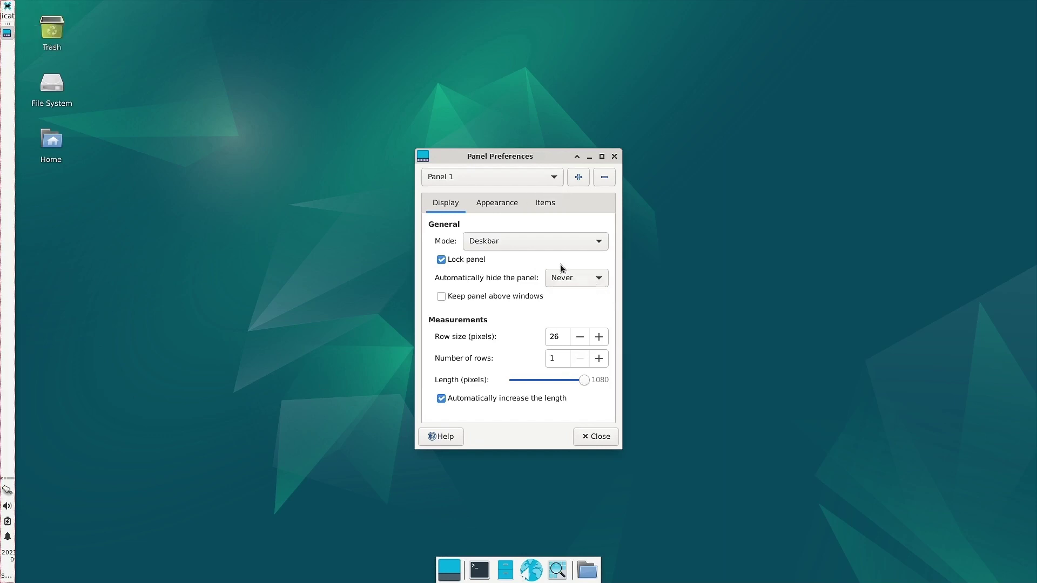
pyautogui.click(543, 241)
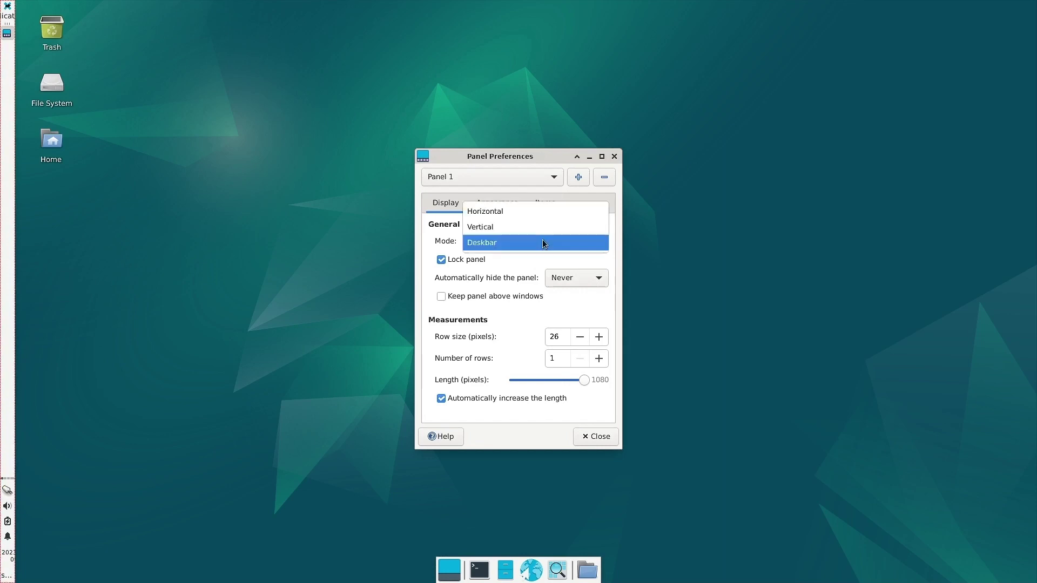
pyautogui.click(530, 214)
pyautogui.click(510, 203)
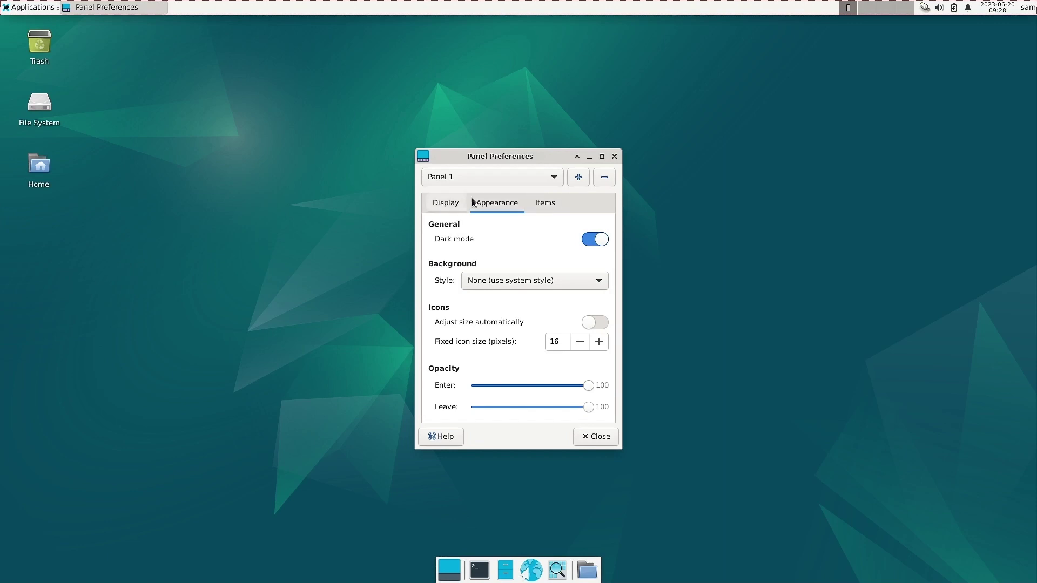
# Toggle panel dark mode, set Style to Background image without choosing a file, and close preferences.
pyautogui.click(594, 239)
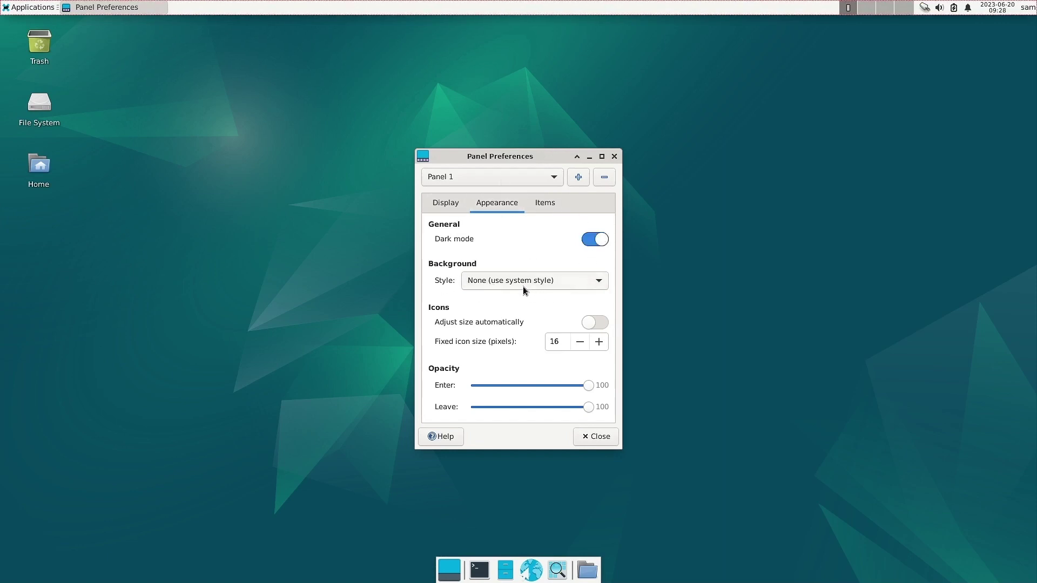
pyautogui.click(526, 282)
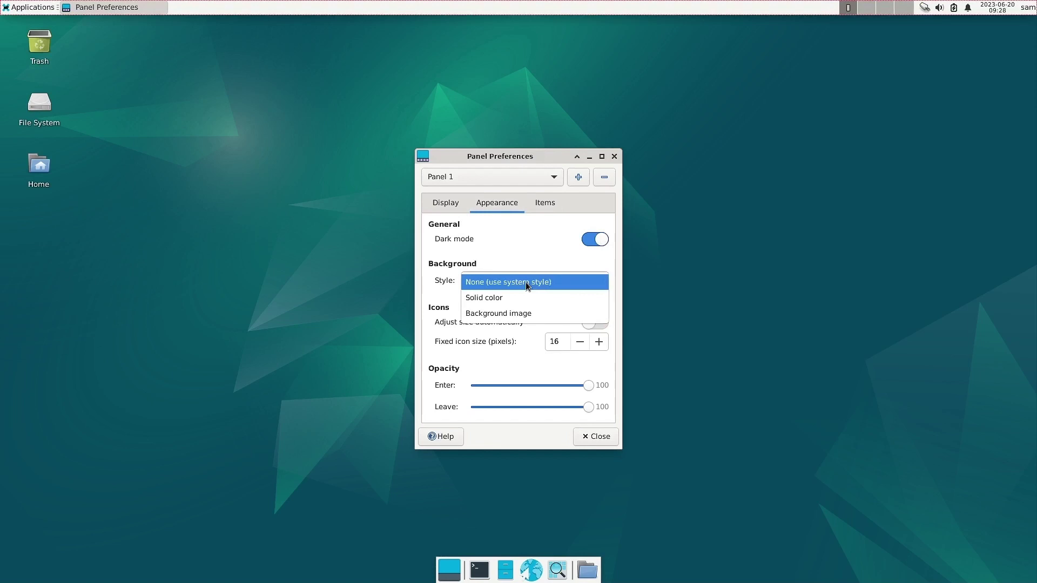
pyautogui.click(521, 313)
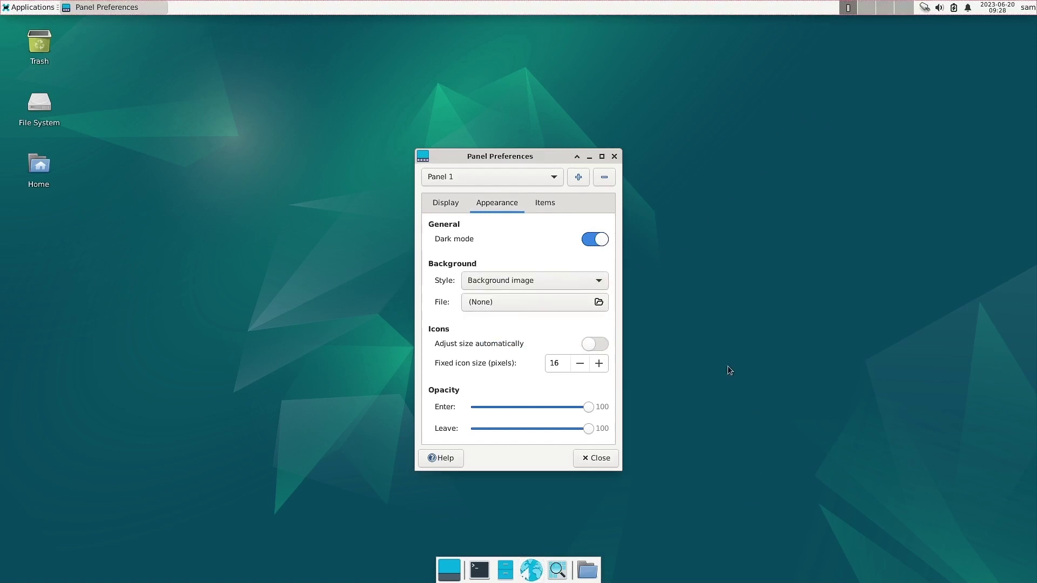
pyautogui.click(558, 305)
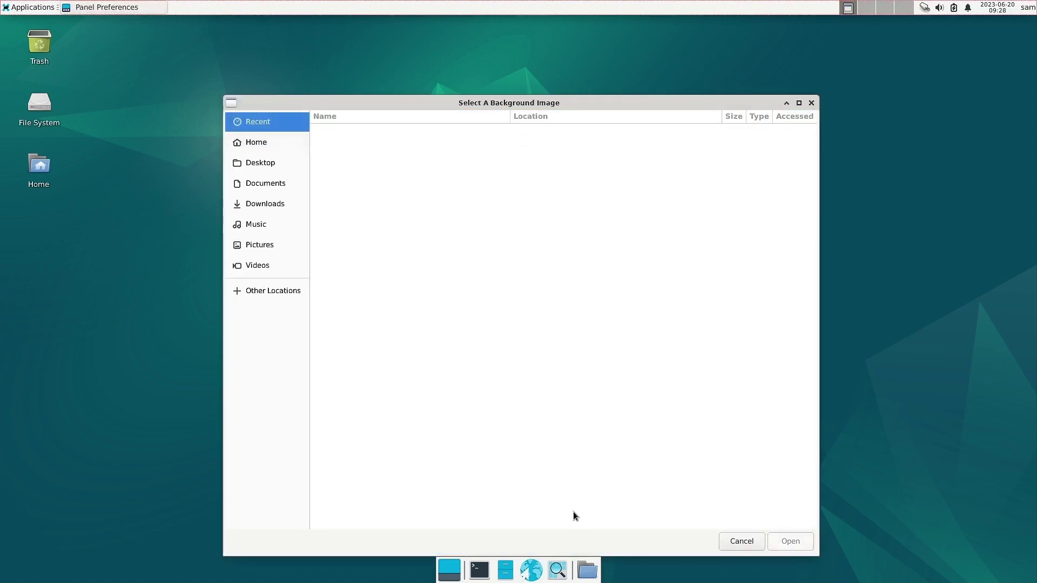
pyautogui.click(740, 542)
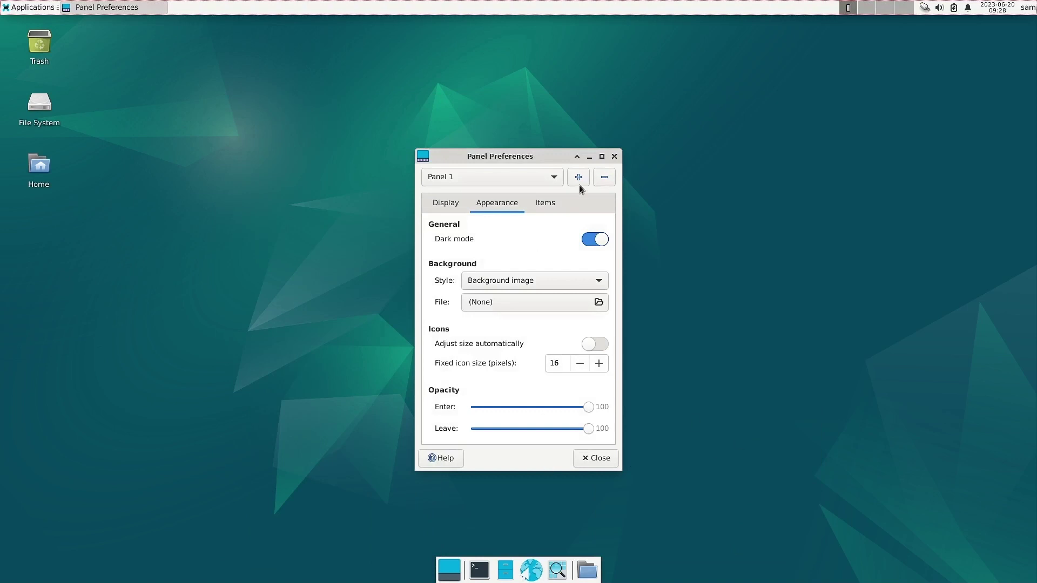
pyautogui.click(614, 156)
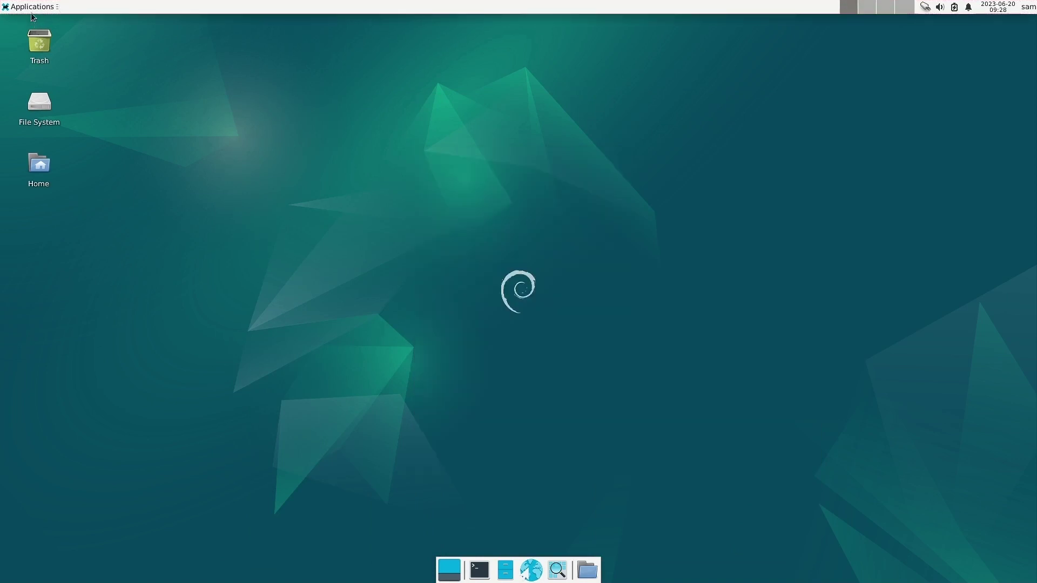
# Open Power Manager and enable the tray icon and power status notifications.
pyautogui.click(31, 6)
pyautogui.moveTo(33, 91)
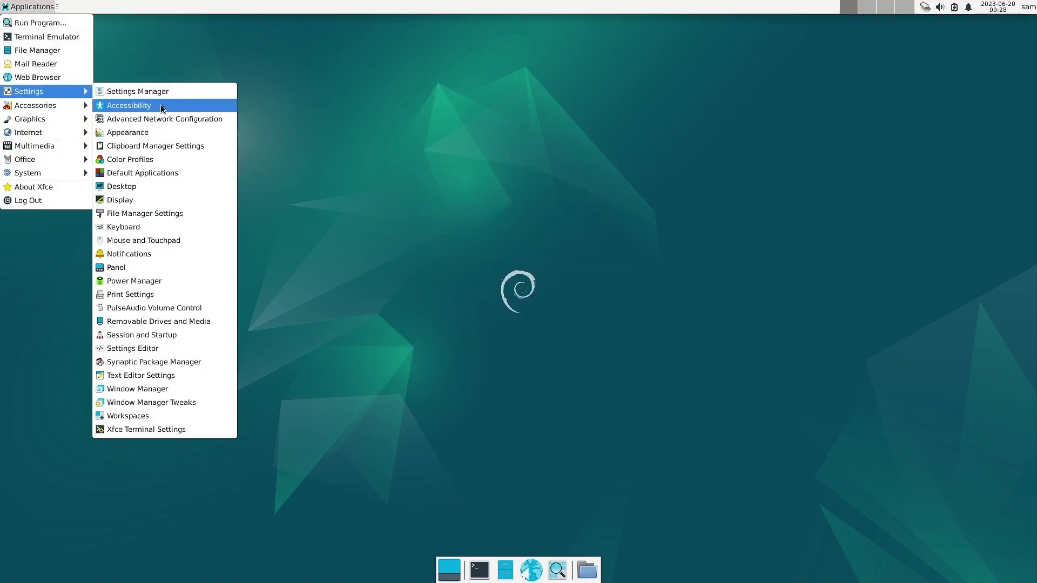
pyautogui.click(193, 281)
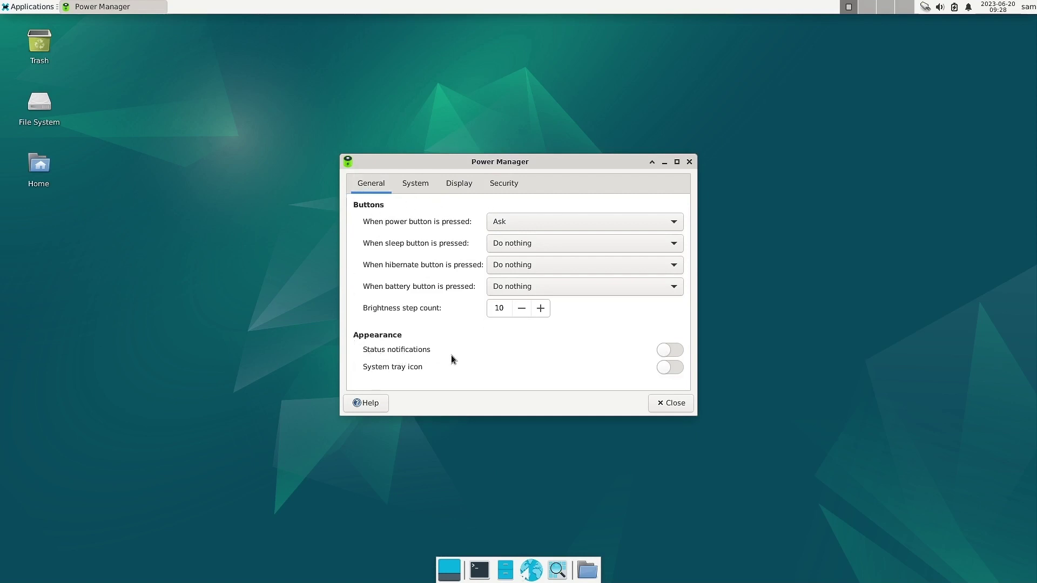
pyautogui.click(672, 368)
pyautogui.click(678, 351)
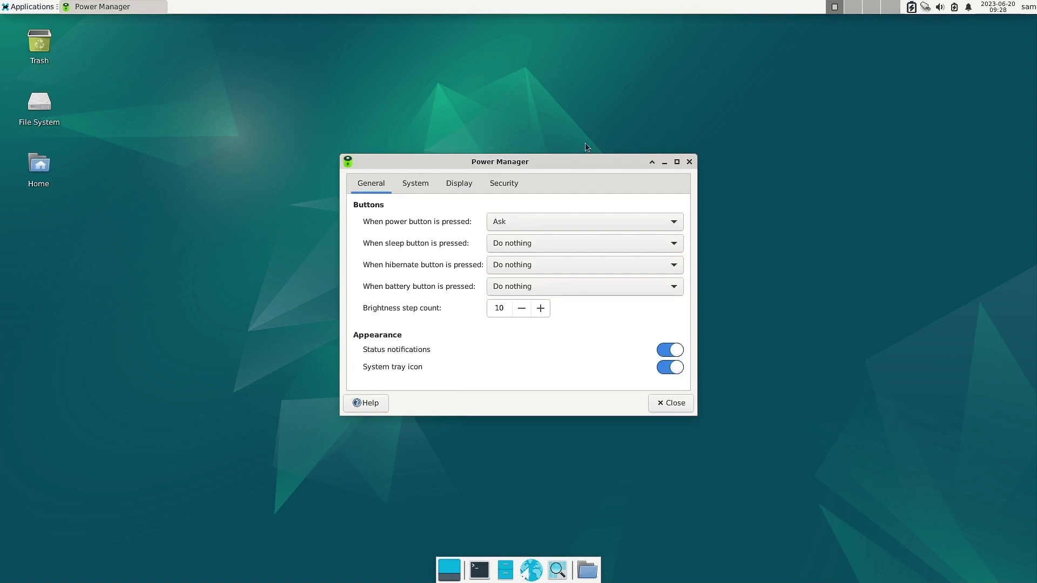
# Review the System, Display and Security (Light Locker) tabs, then close Power Manager.
pyautogui.click(414, 185)
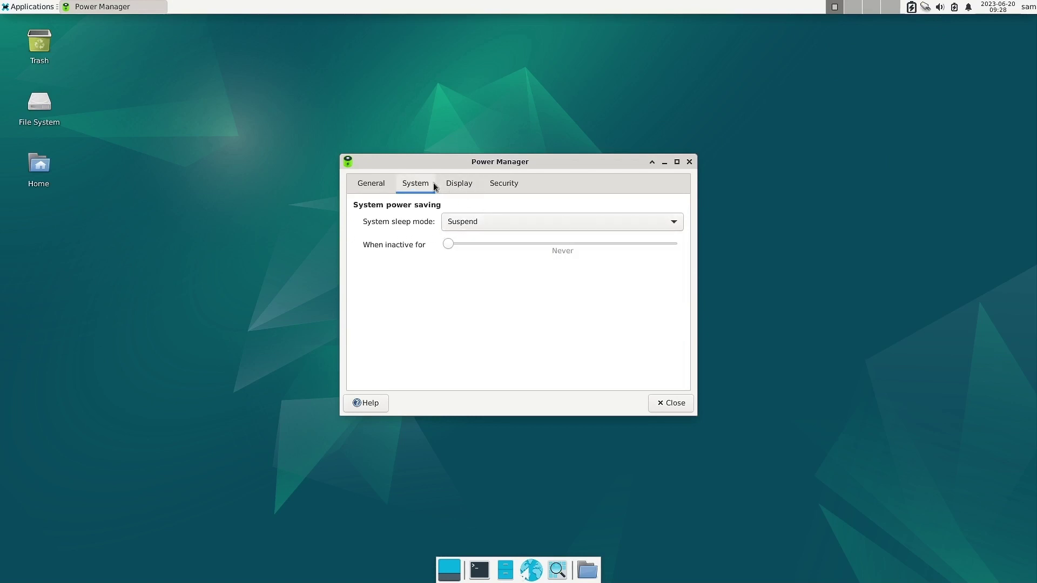
pyautogui.click(471, 184)
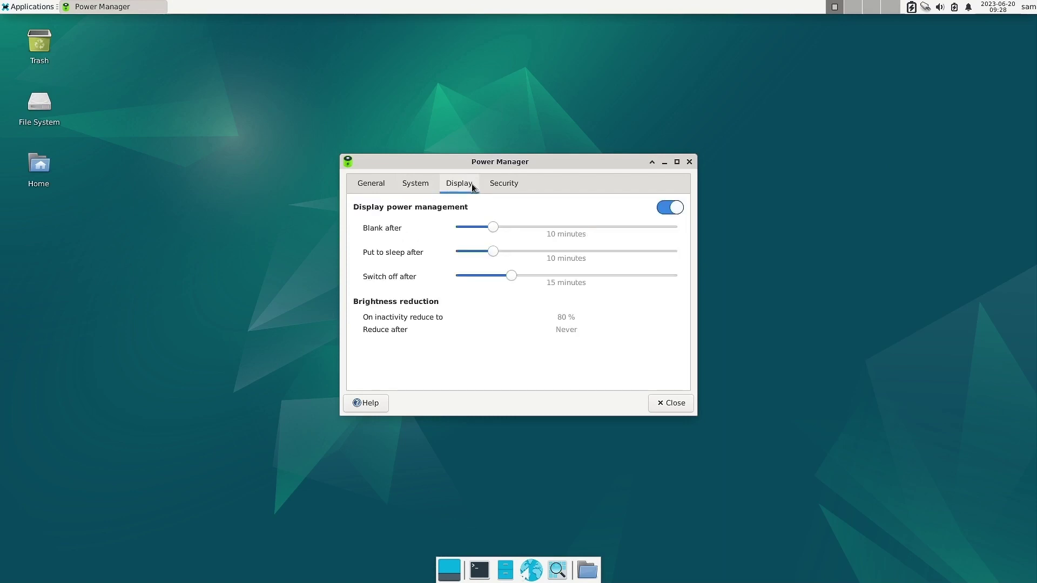
pyautogui.click(518, 183)
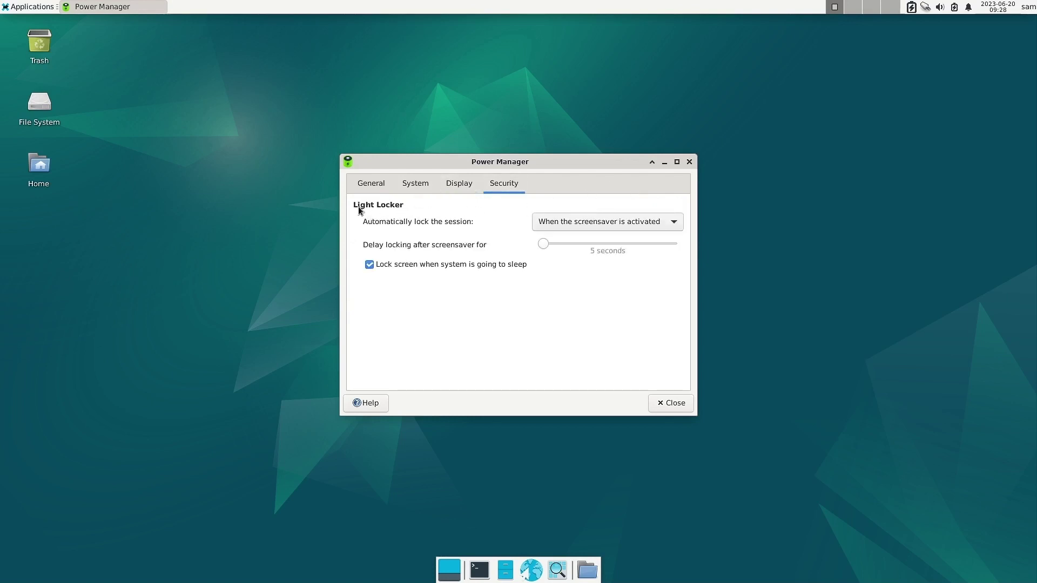
pyautogui.click(690, 162)
pyautogui.click(30, 7)
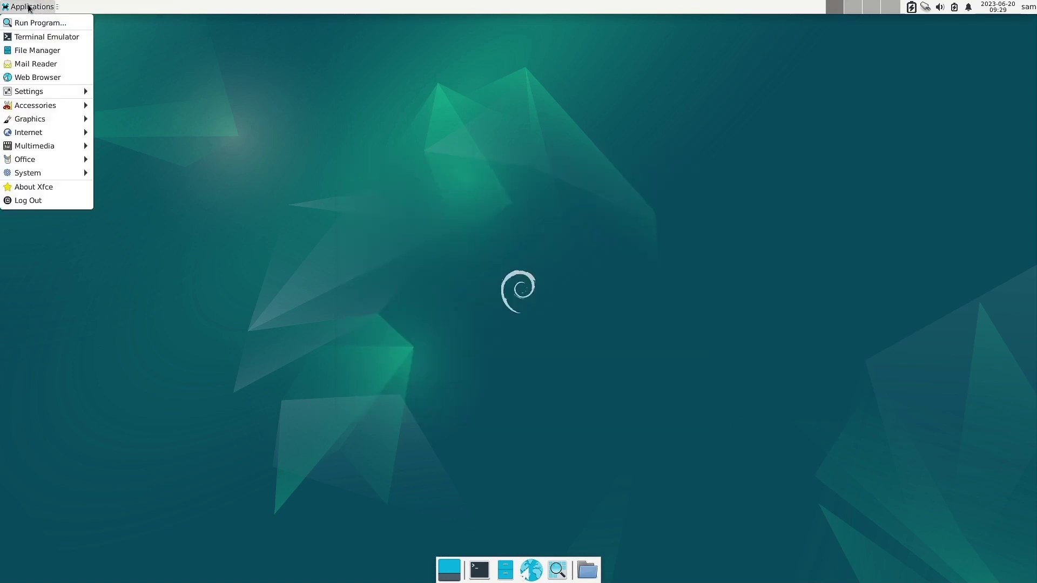
# Open Session and Startup and scroll through the Application Autostart program list.
pyautogui.moveTo(49, 92)
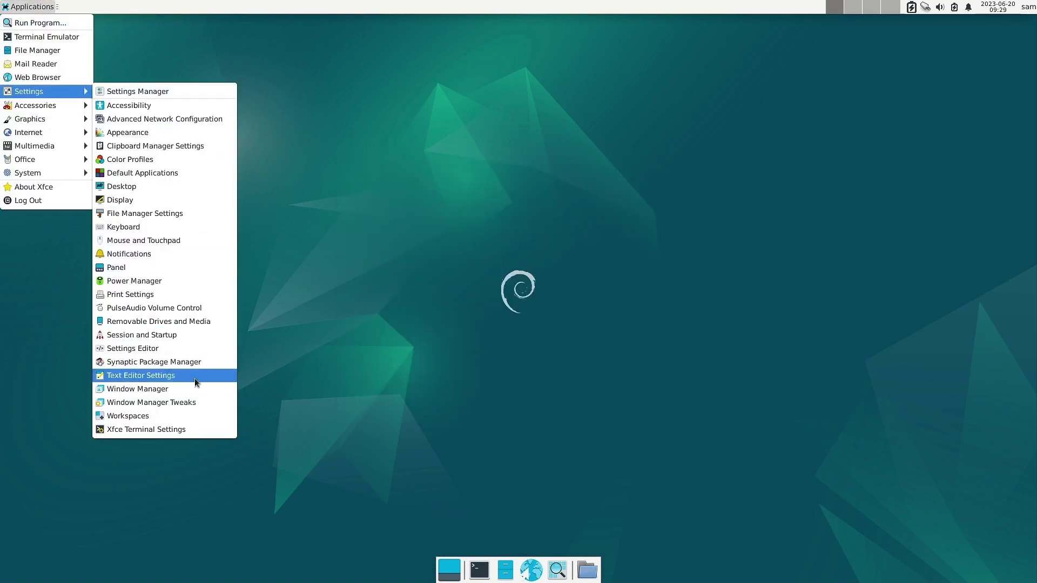
pyautogui.click(199, 336)
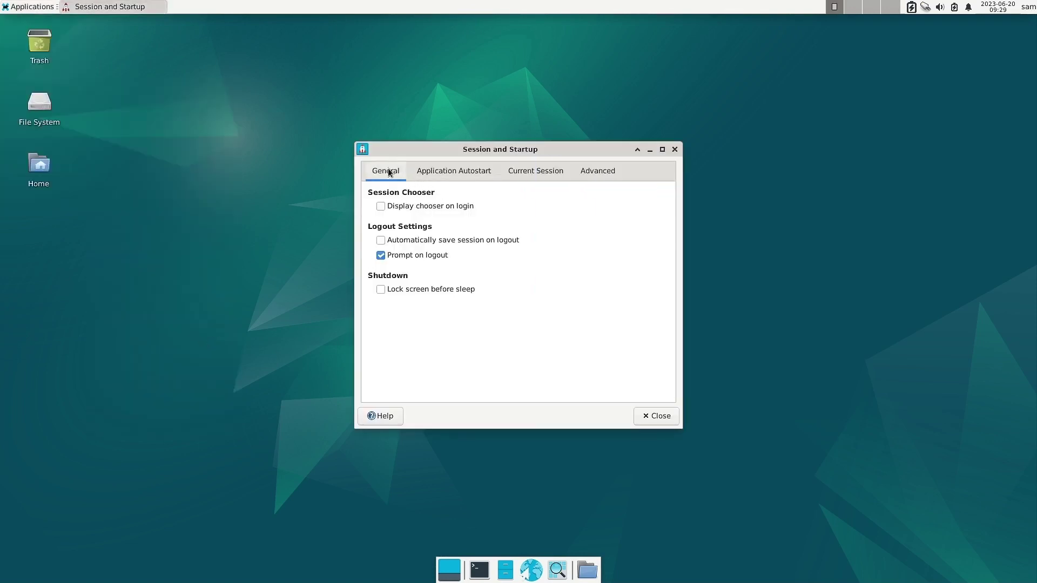
pyautogui.click(442, 171)
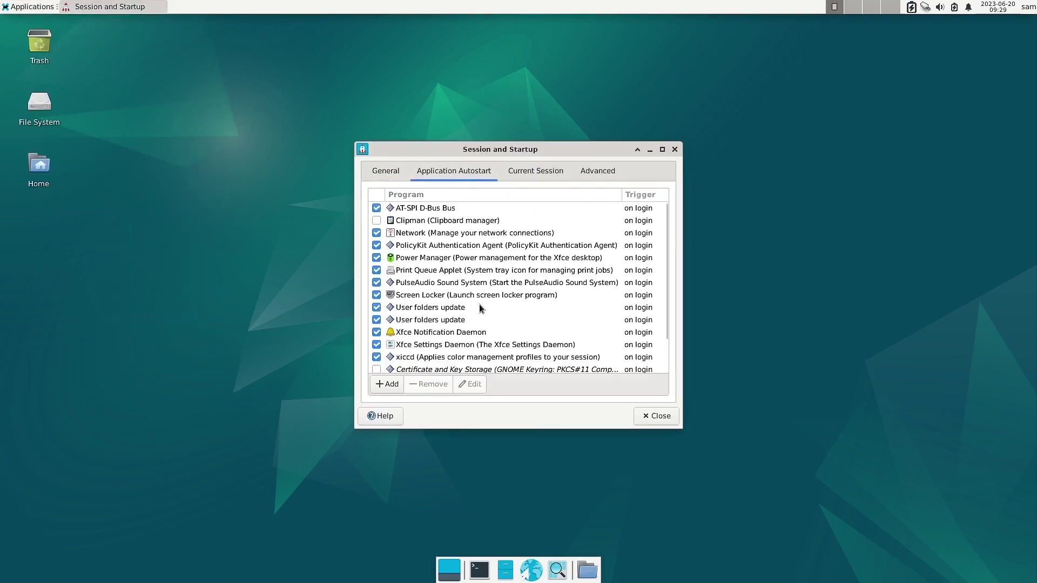
pyautogui.scroll(-2, 479, 308)
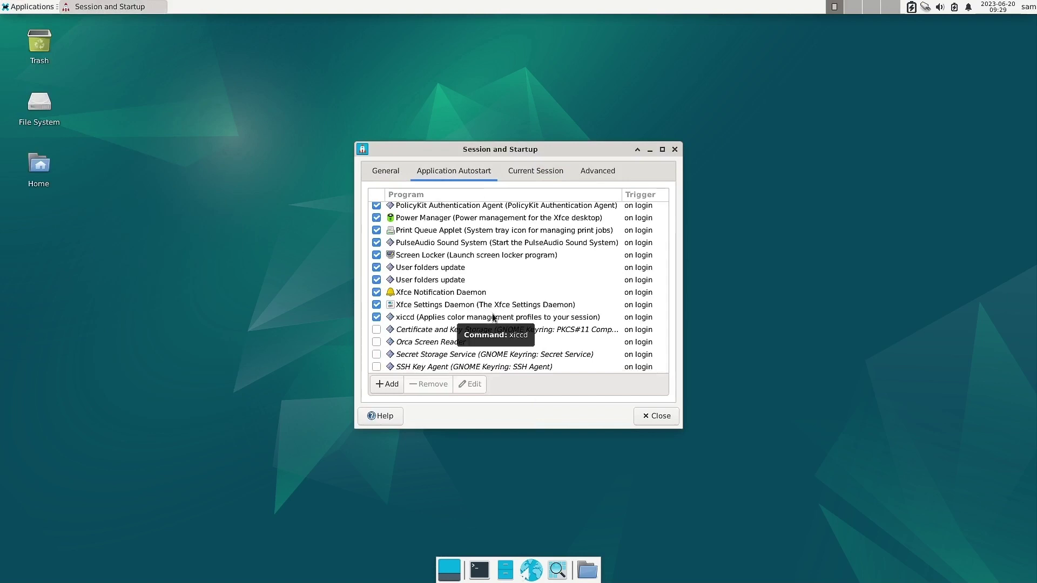
pyautogui.scroll(2, 497, 331)
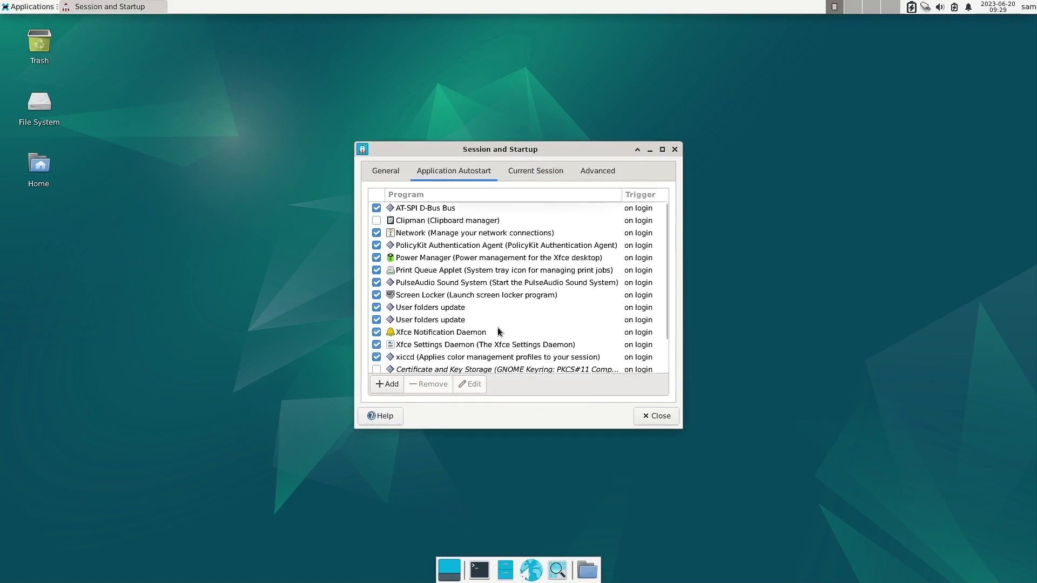
pyautogui.scroll(-2, 410, 330)
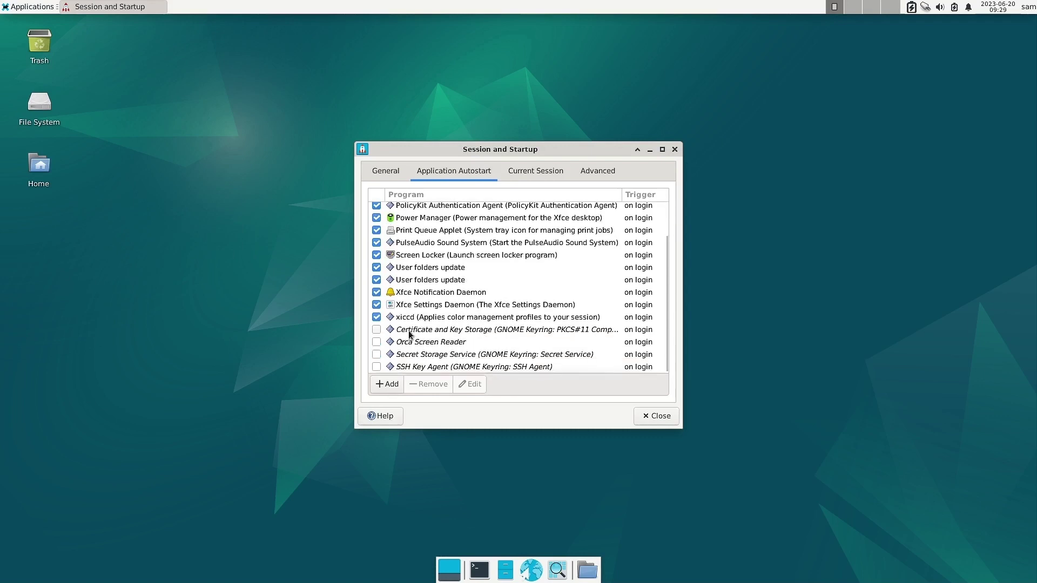
# Inspect Current Session (selecting pulseaudio) and Advanced, return to General, and close the window.
pyautogui.click(532, 170)
pyautogui.click(578, 172)
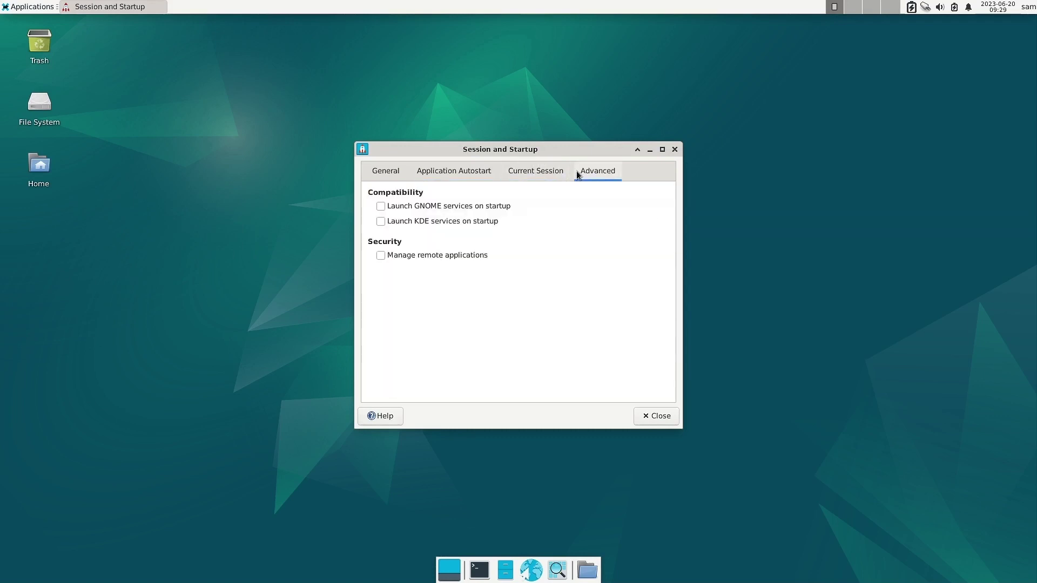
pyautogui.click(534, 169)
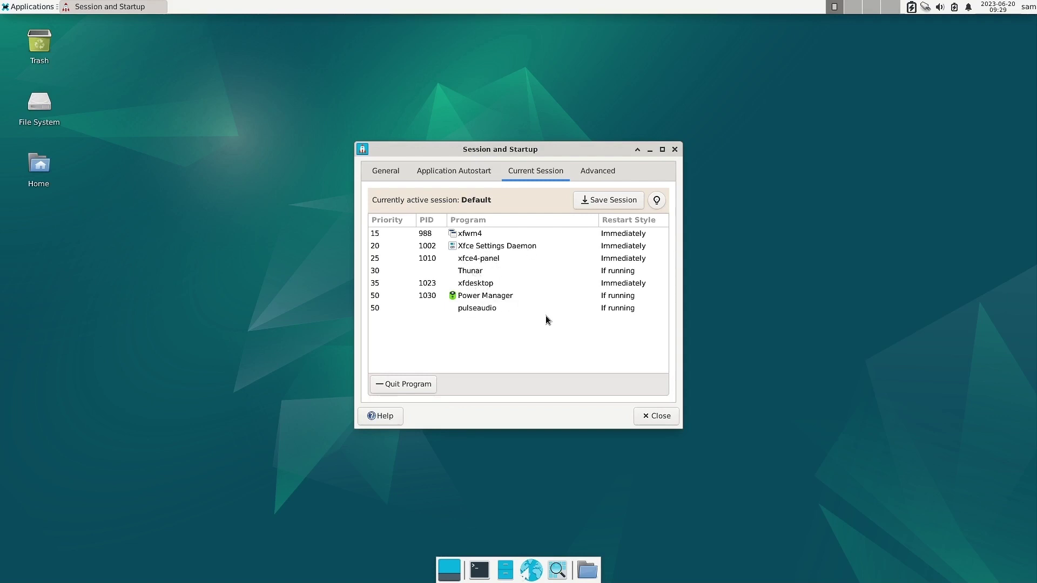
pyautogui.click(485, 310)
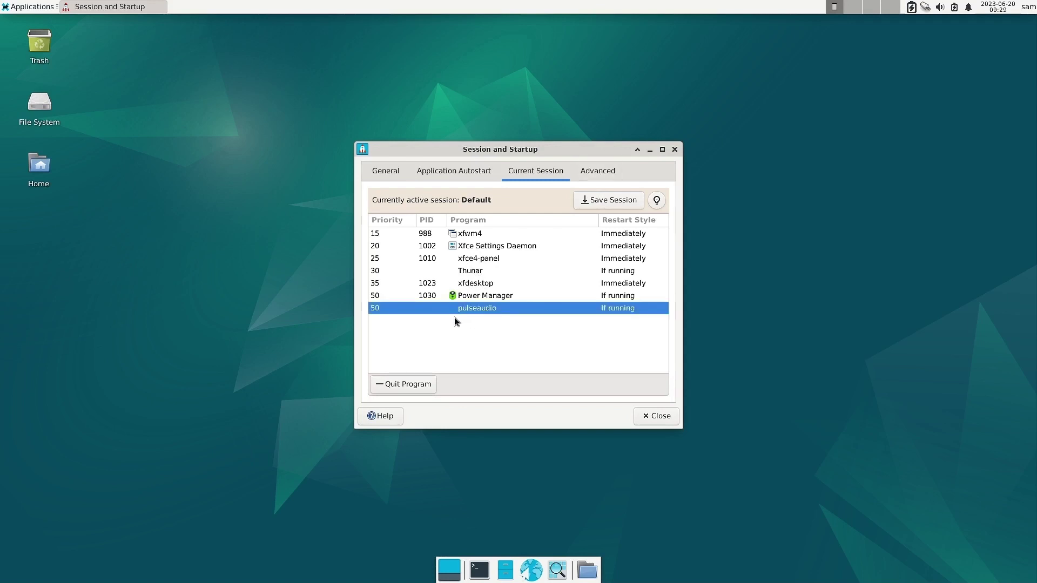
pyautogui.click(598, 172)
pyautogui.click(542, 172)
pyautogui.click(384, 168)
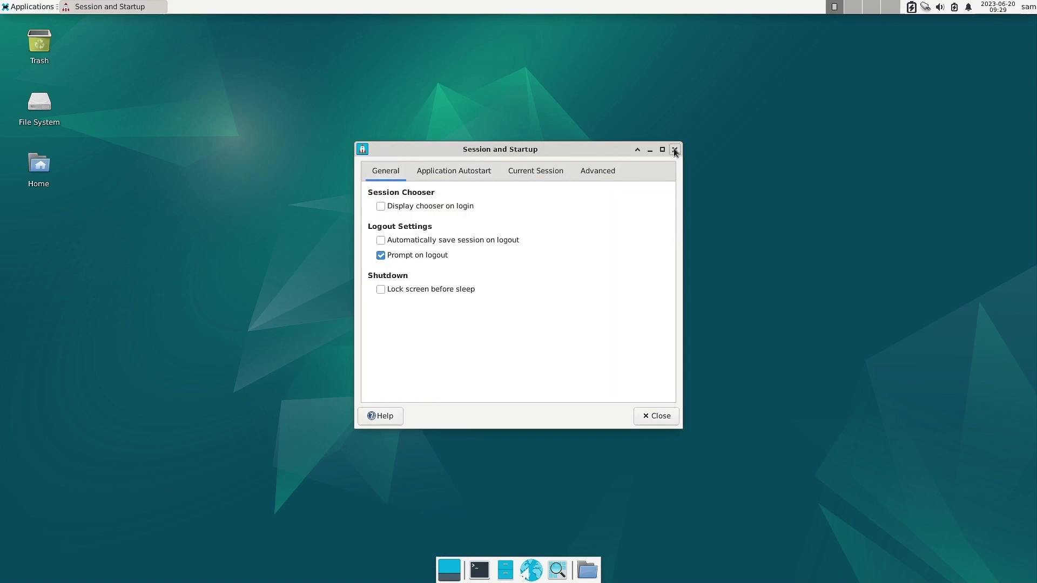
pyautogui.click(674, 150)
# Open Window Manager from Applications > Settings and pick Daloa in the Style theme list.
pyautogui.click(22, 7)
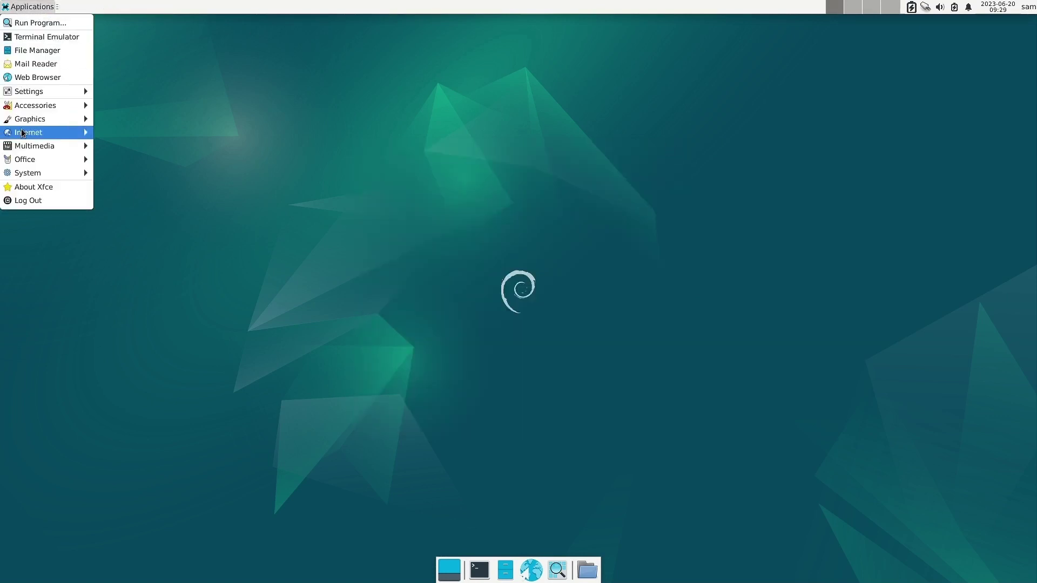
pyautogui.moveTo(24, 173)
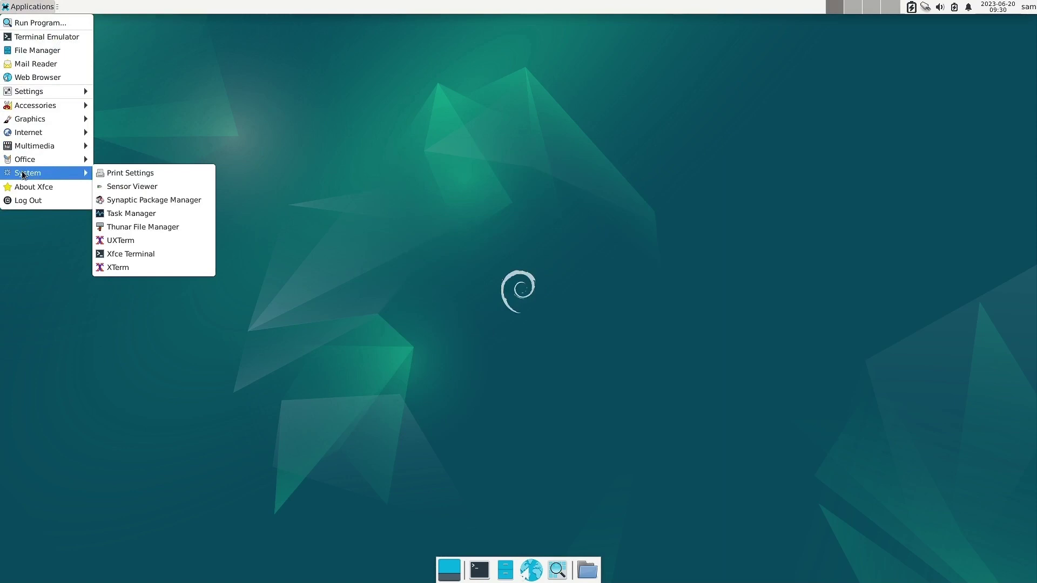
pyautogui.moveTo(39, 93)
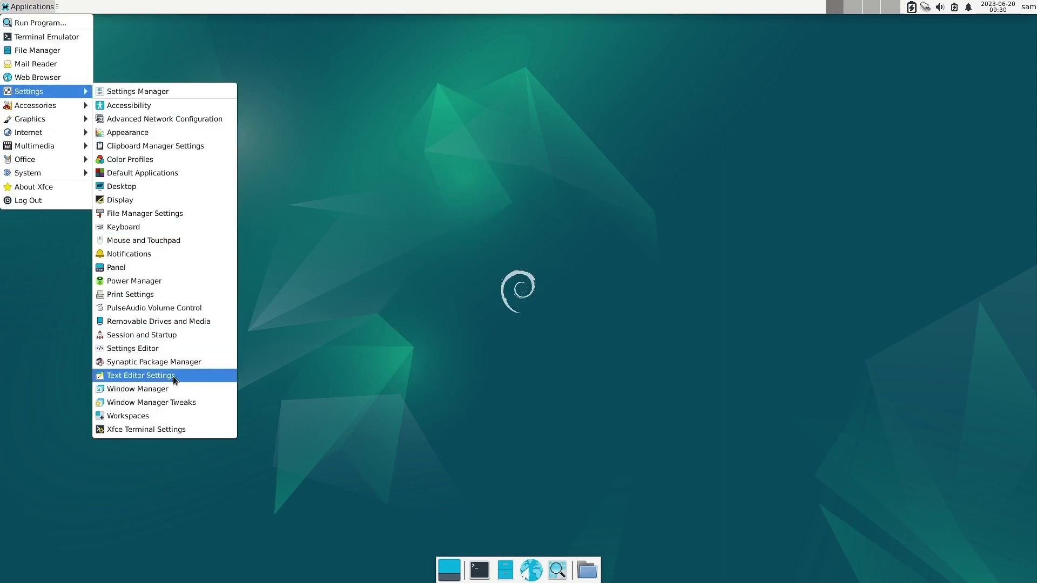
pyautogui.click(170, 394)
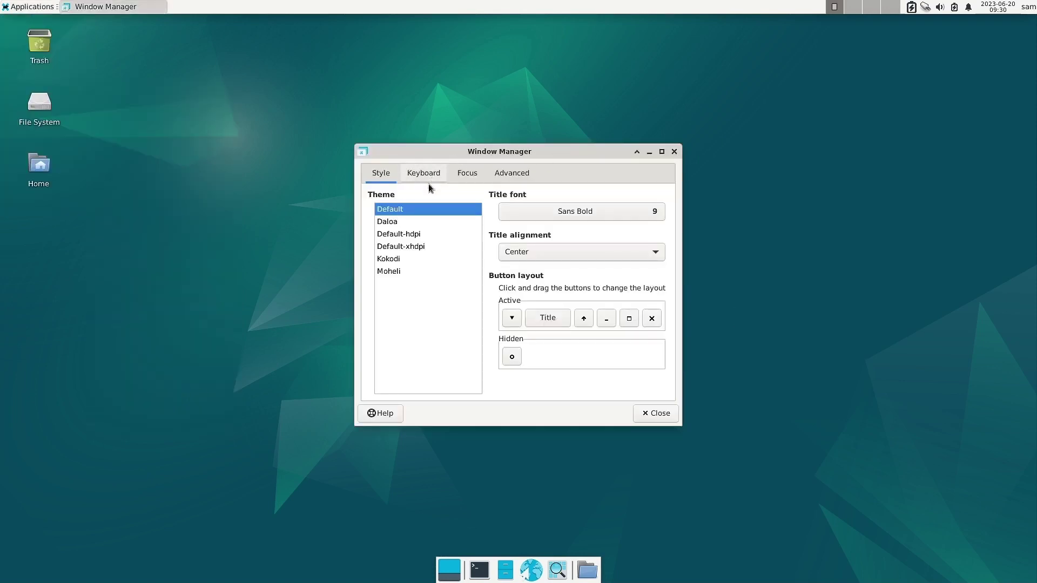
pyautogui.click(389, 226)
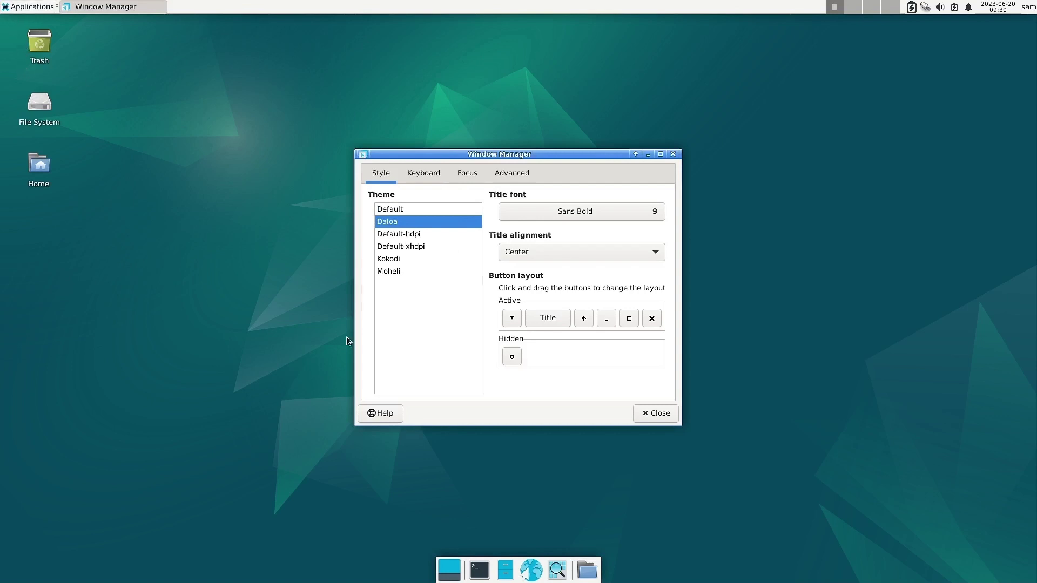
# Open Thunar on the home folder and arrange it beside the Window Manager settings.
pyautogui.click(505, 570)
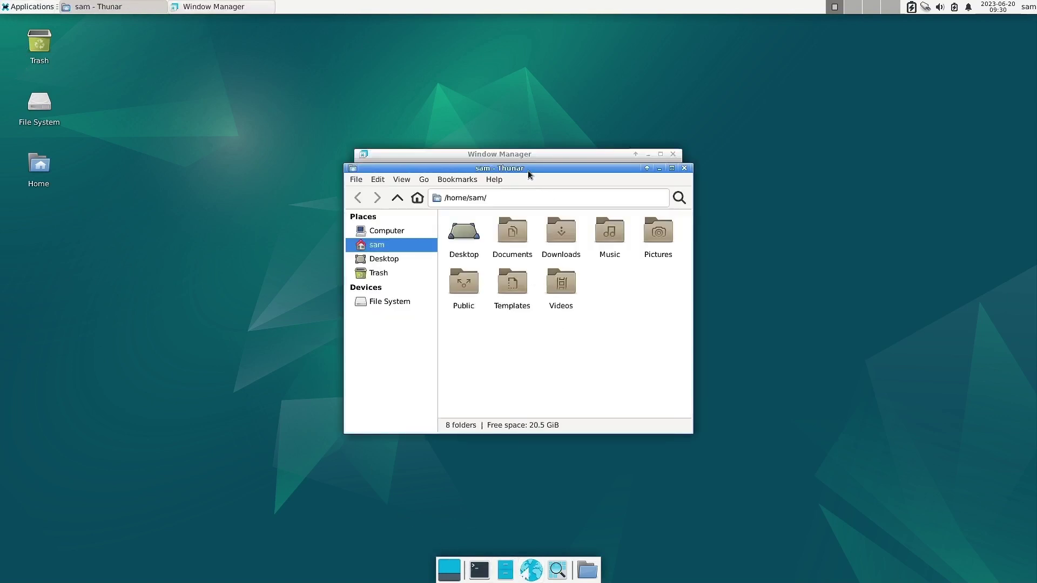
pyautogui.moveTo(528, 174); pyautogui.dragTo(179, 223)
pyautogui.moveTo(410, 157); pyautogui.dragTo(719, 177)
pyautogui.moveTo(174, 217); pyautogui.dragTo(428, 173)
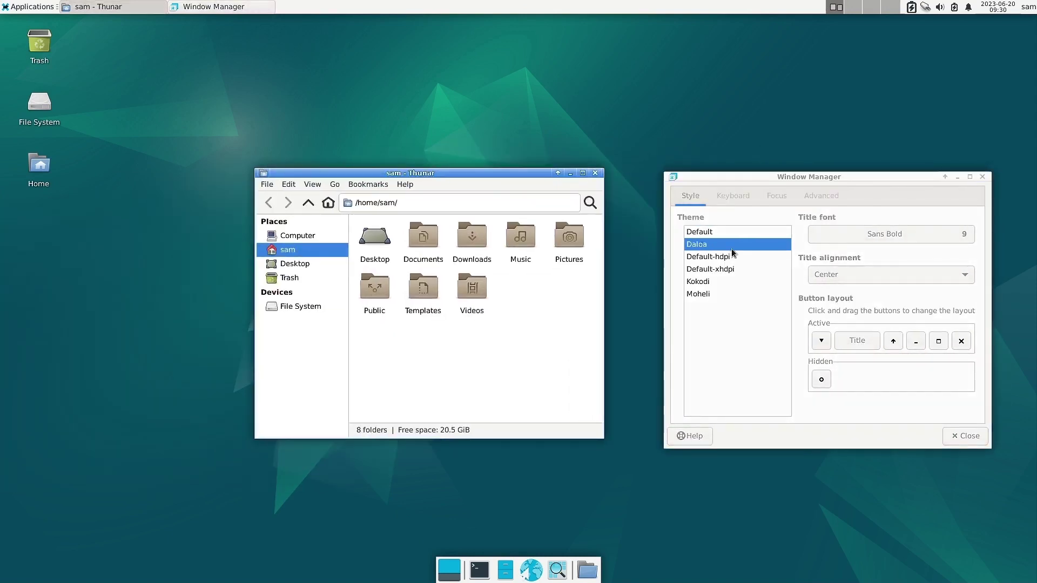
pyautogui.click(798, 178)
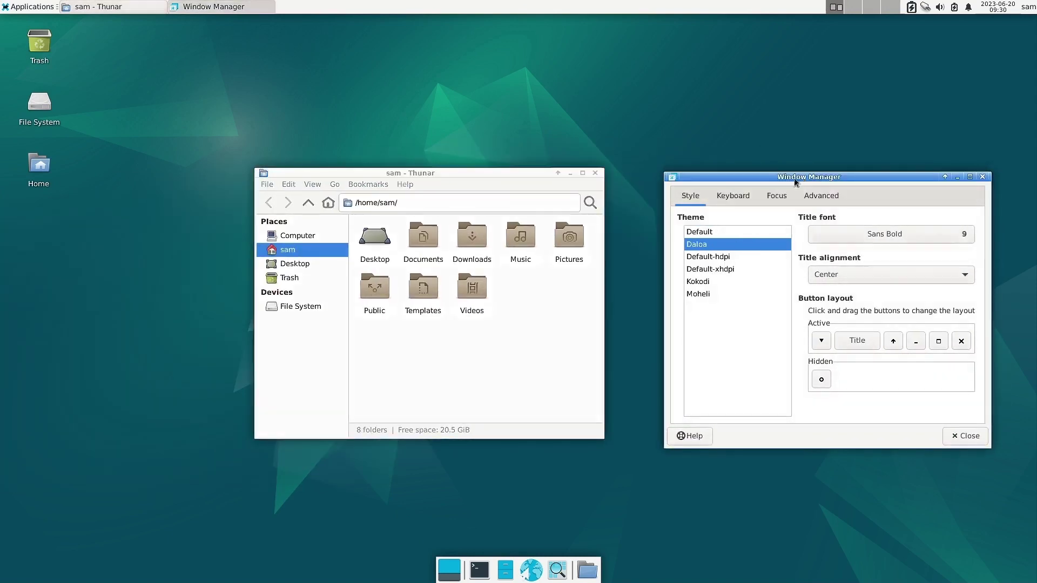
# Try Default-hdpi, Default-xhdpi, Kokodi, Moheli and Daloa themes, settle on Default, then view Keyboard shortcuts.
pyautogui.click(723, 260)
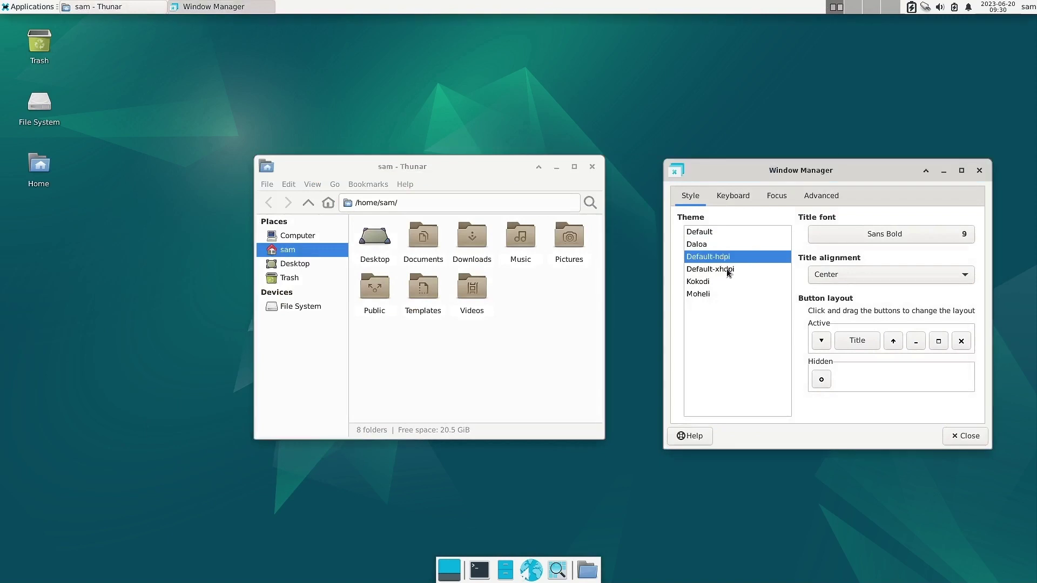
pyautogui.click(726, 271)
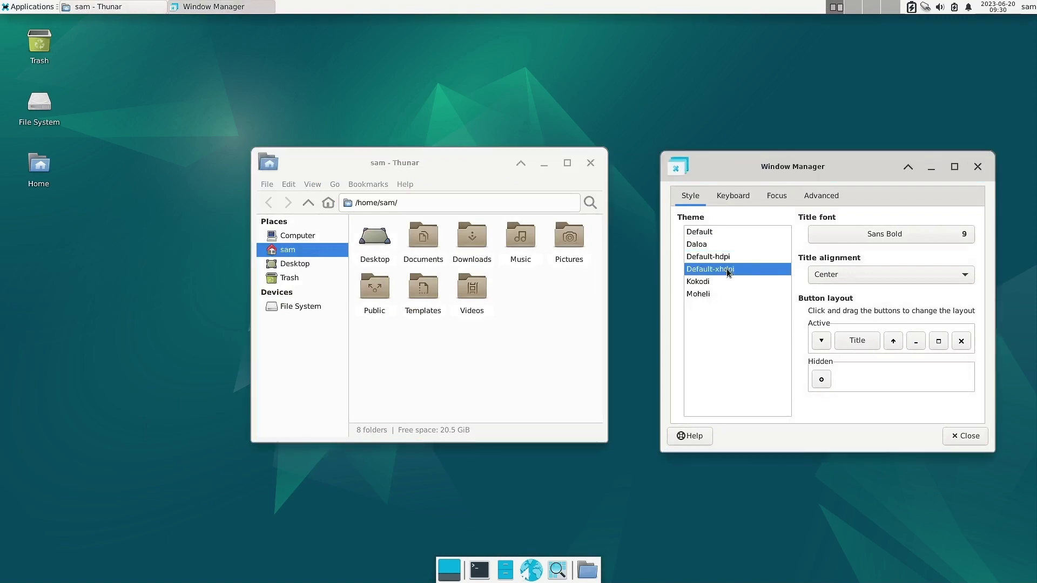
pyautogui.click(691, 283)
pyautogui.click(700, 295)
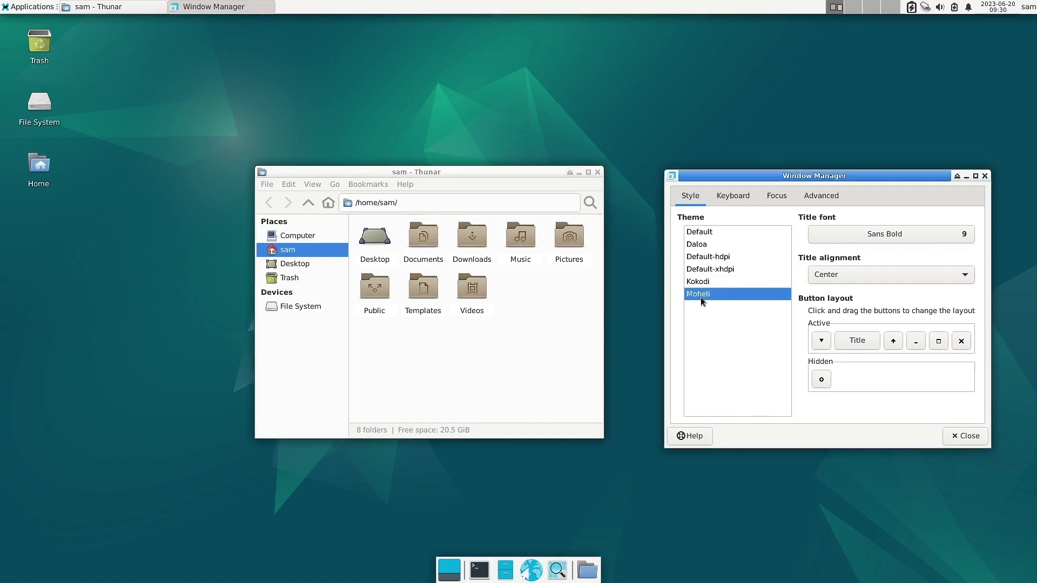
pyautogui.click(709, 234)
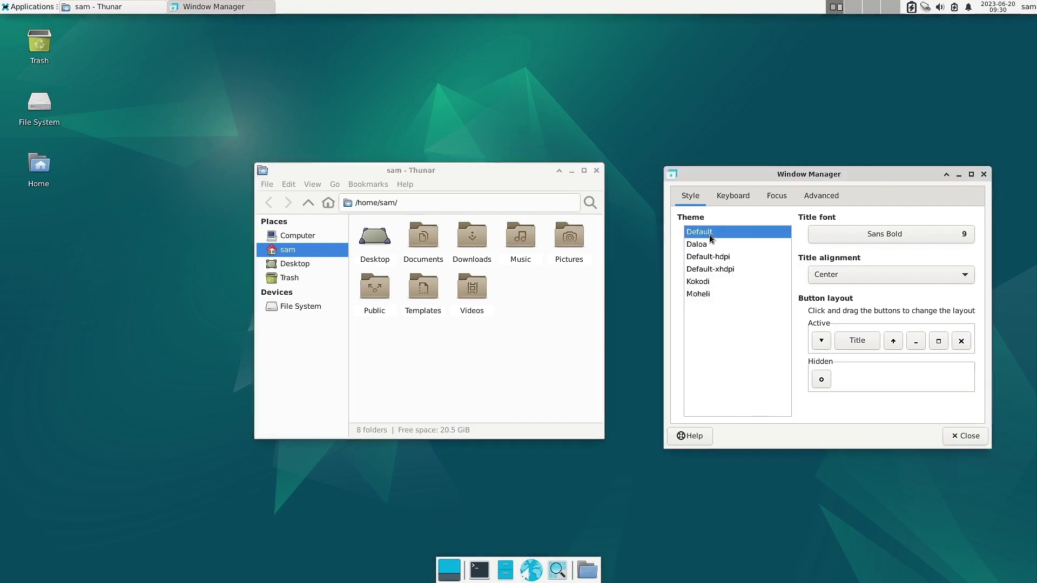
pyautogui.click(696, 248)
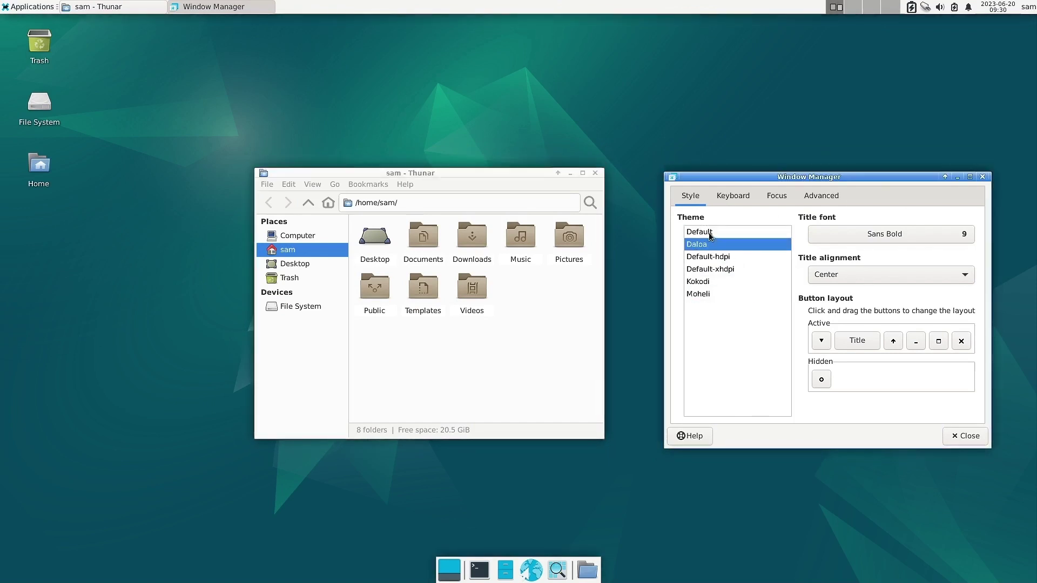
pyautogui.click(709, 236)
pyautogui.click(726, 194)
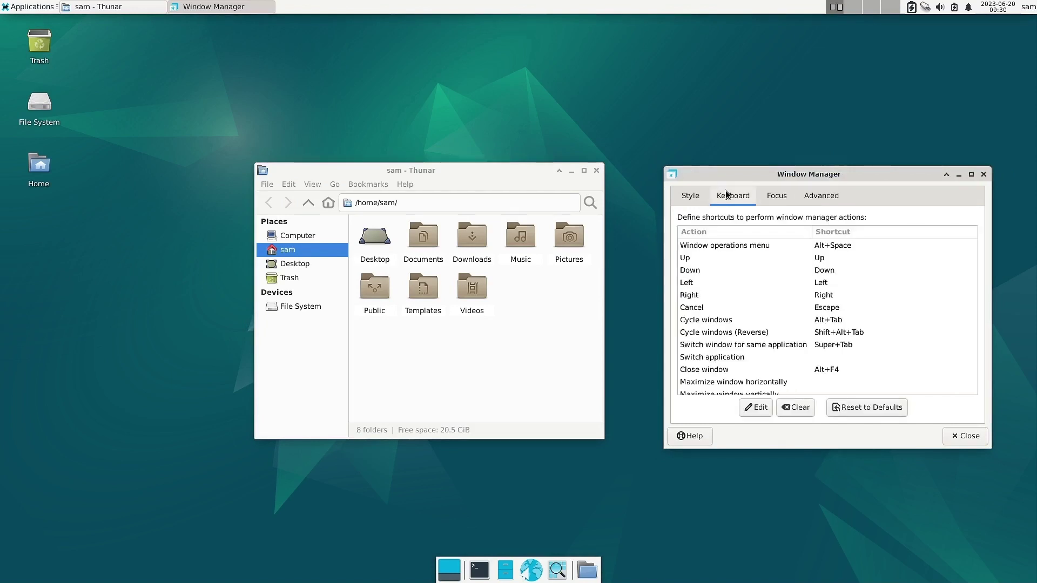
# Check the Focus tab (Click to focus), close Window Manager, and open Applications > Settings.
pyautogui.click(779, 201)
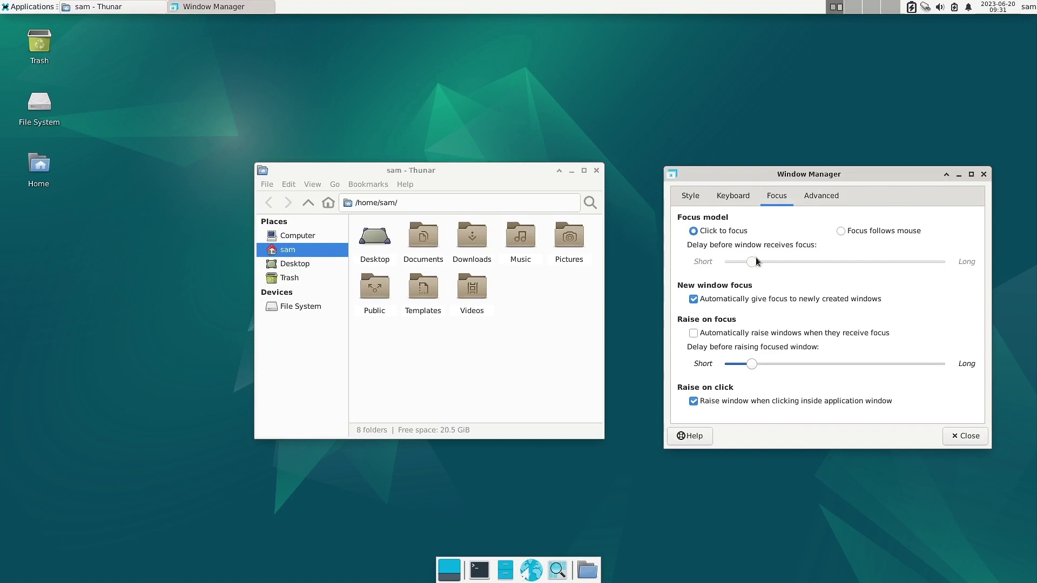
pyautogui.click(965, 440)
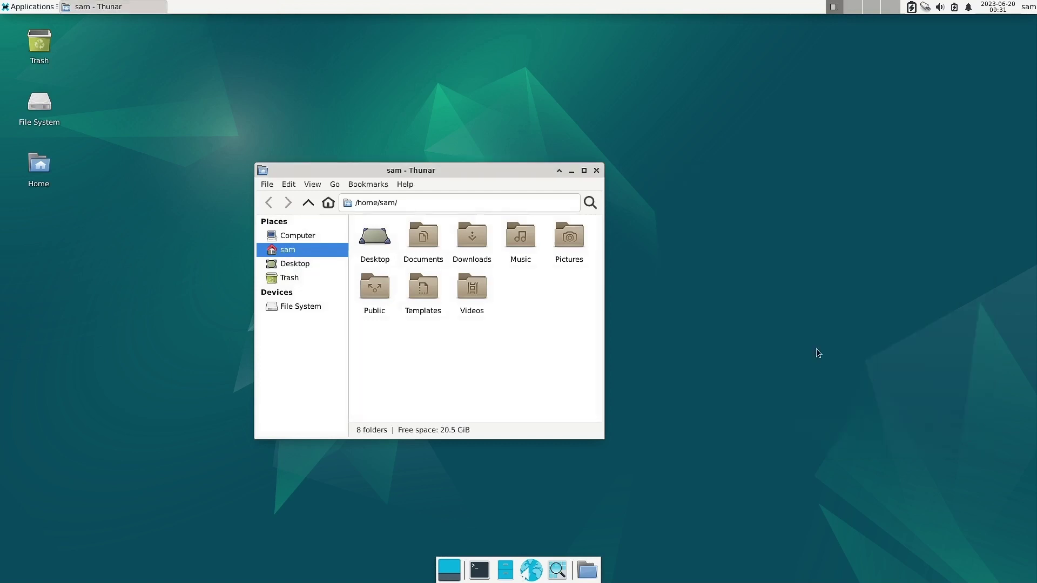
pyautogui.click(22, 6)
pyautogui.moveTo(36, 97)
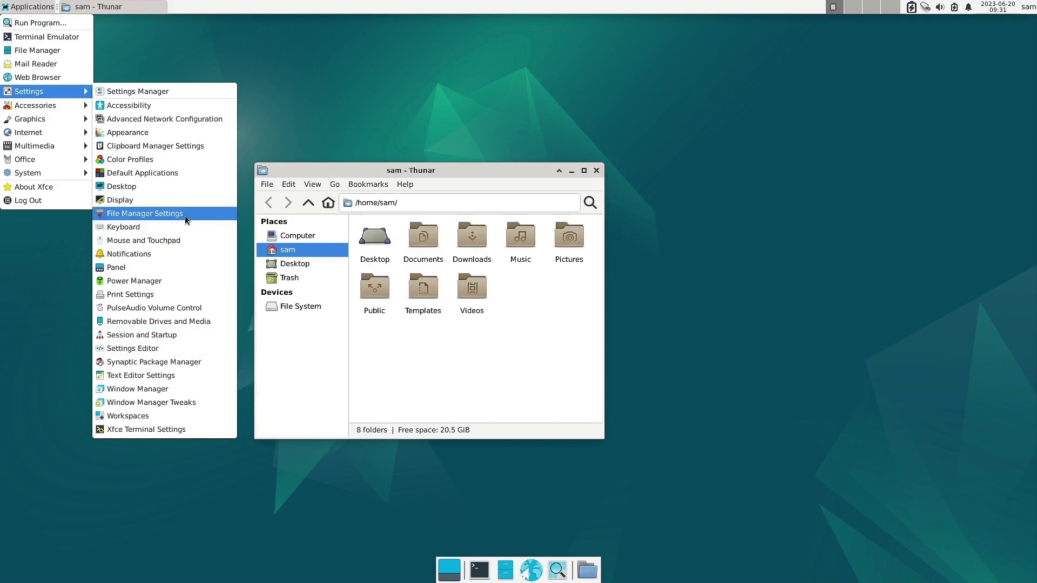
# Open the File Manager Preferences, move them aside, and close the Thunar window.
pyautogui.click(145, 213)
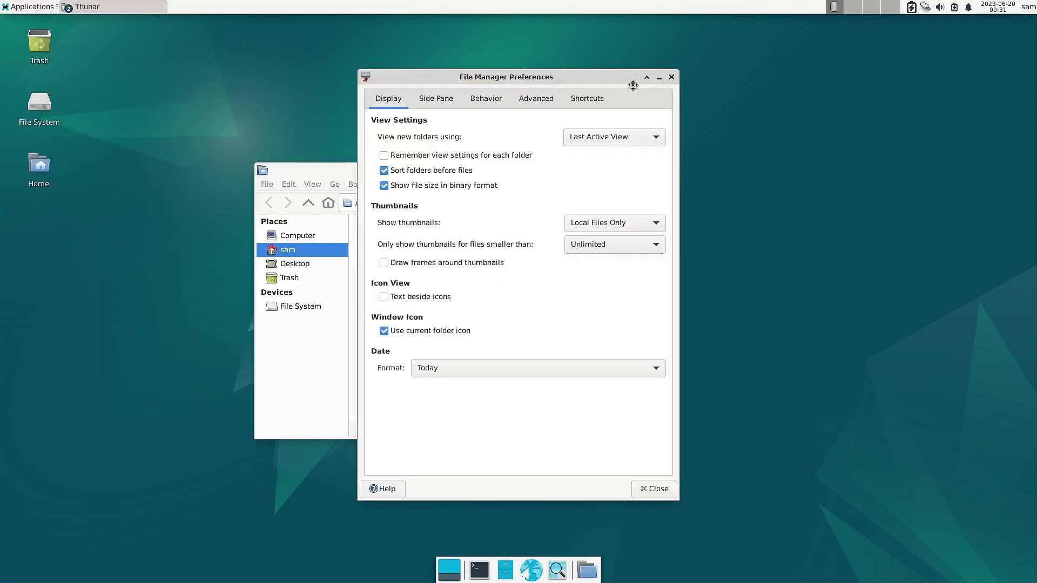
pyautogui.moveTo(527, 84); pyautogui.dragTo(796, 89)
pyautogui.click(596, 171)
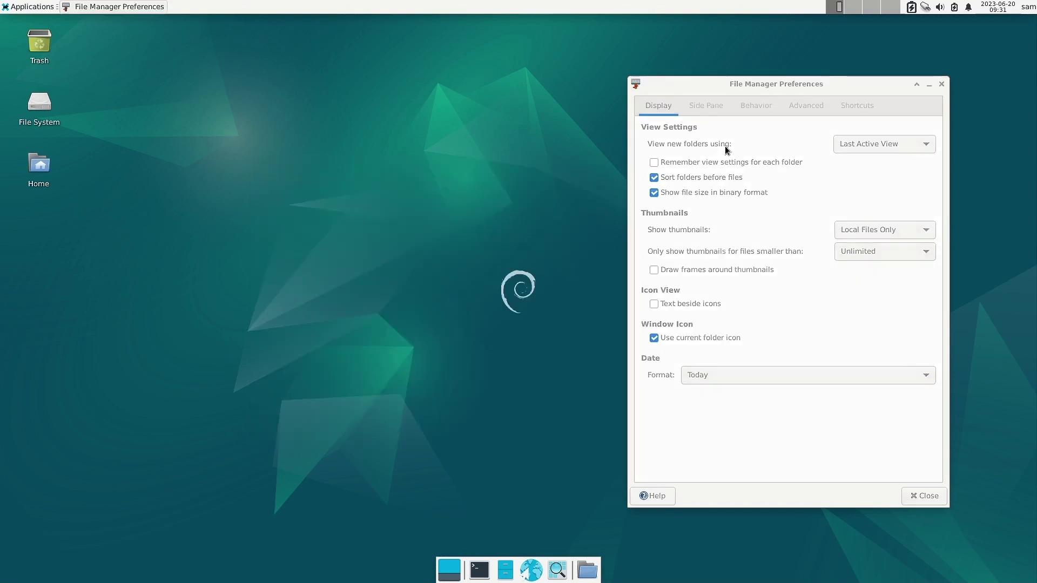
# Review the Side Pane, Behavior, Advanced and Shortcuts pages, then close Preferences and open Applications.
pyautogui.click(702, 108)
pyautogui.click(672, 110)
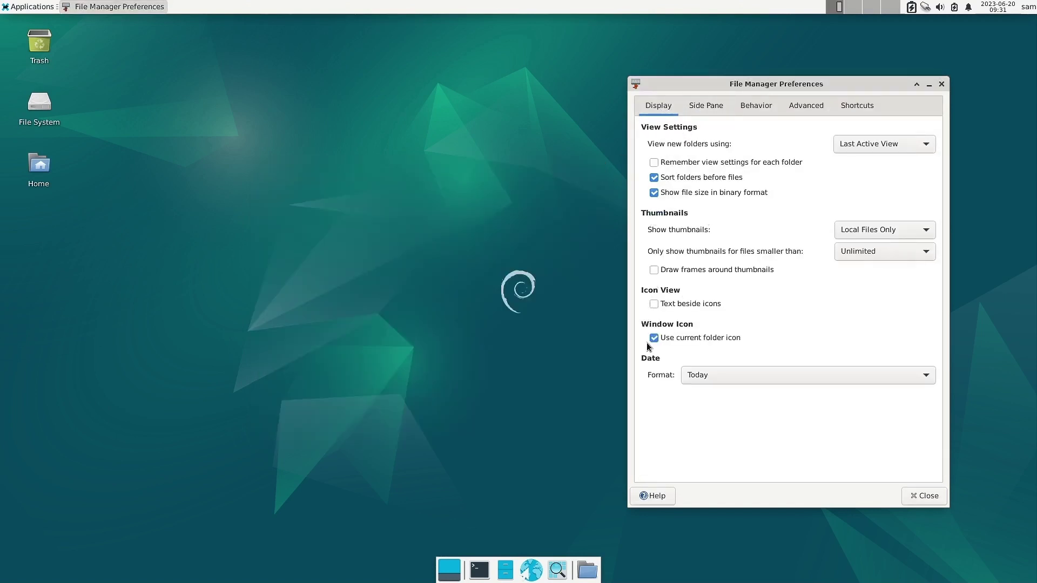
pyautogui.click(706, 108)
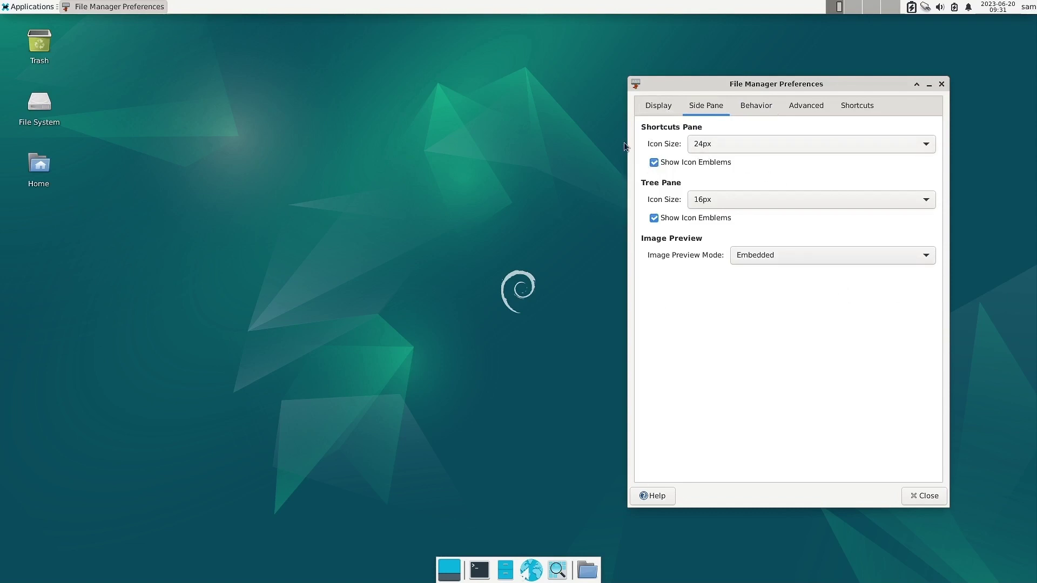
pyautogui.click(771, 106)
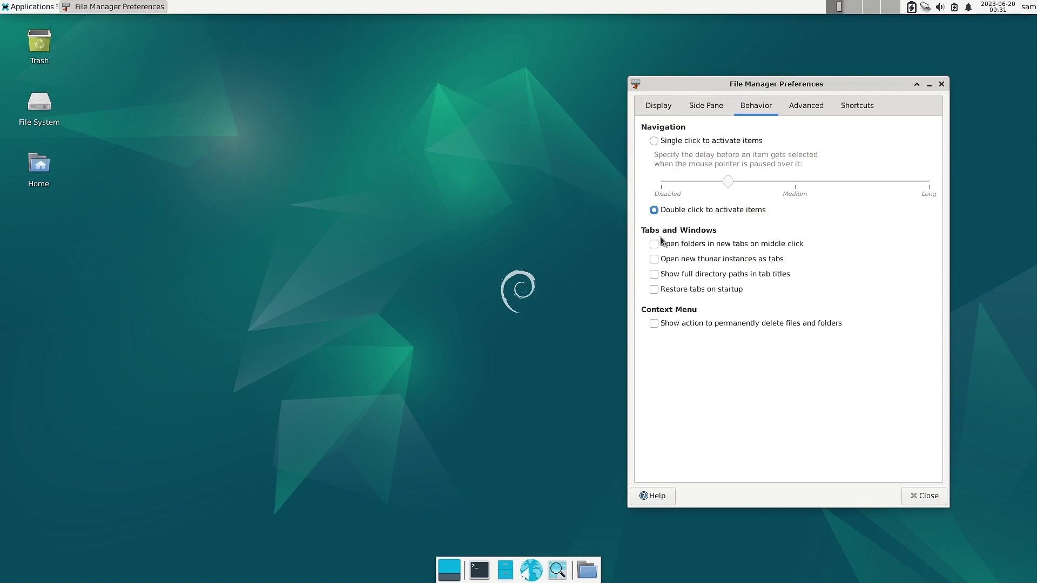
pyautogui.click(809, 106)
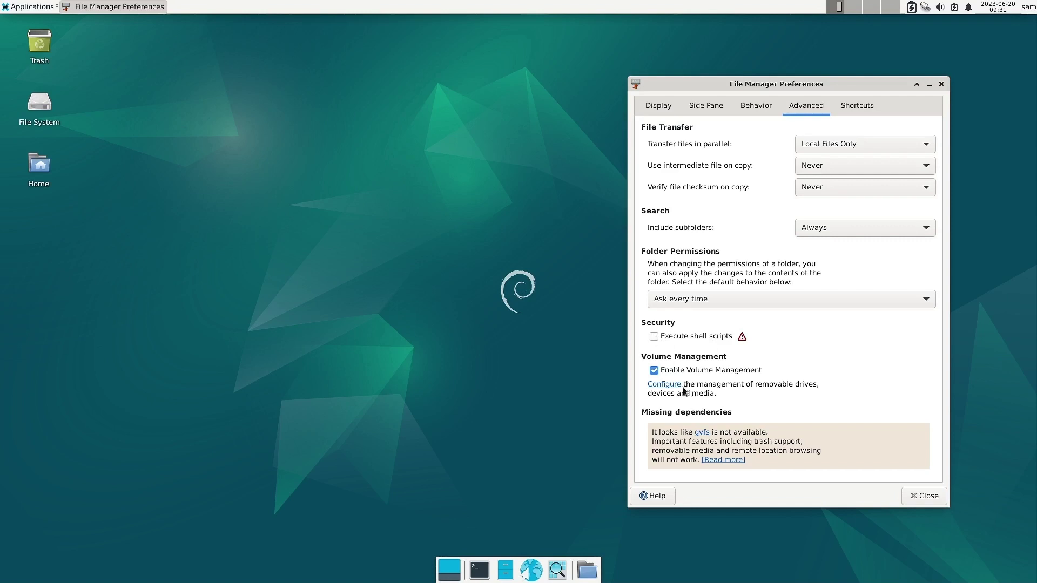
pyautogui.click(867, 106)
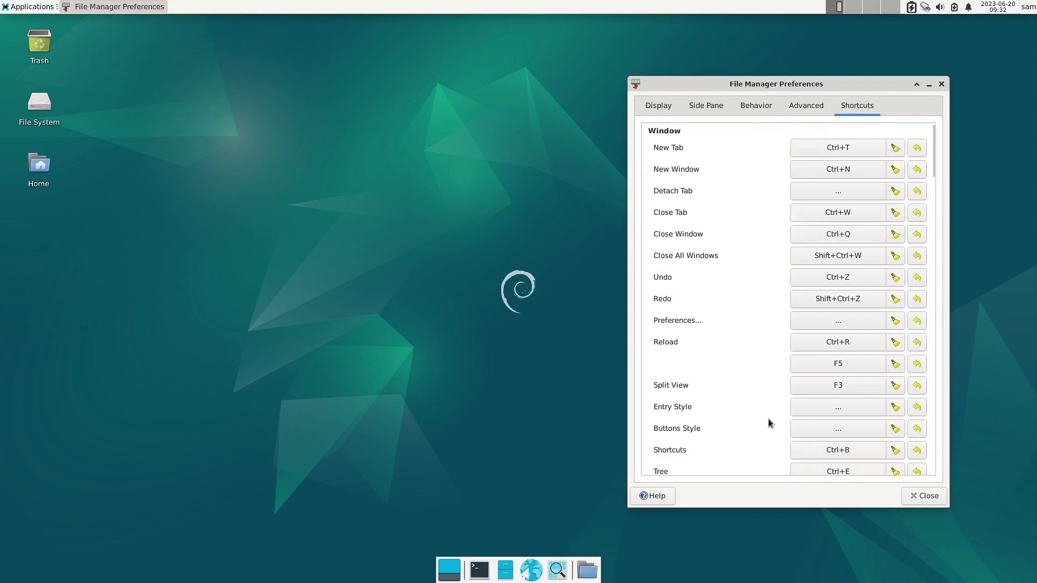
pyautogui.scroll(-3, 756, 402)
pyautogui.scroll(3, 755, 407)
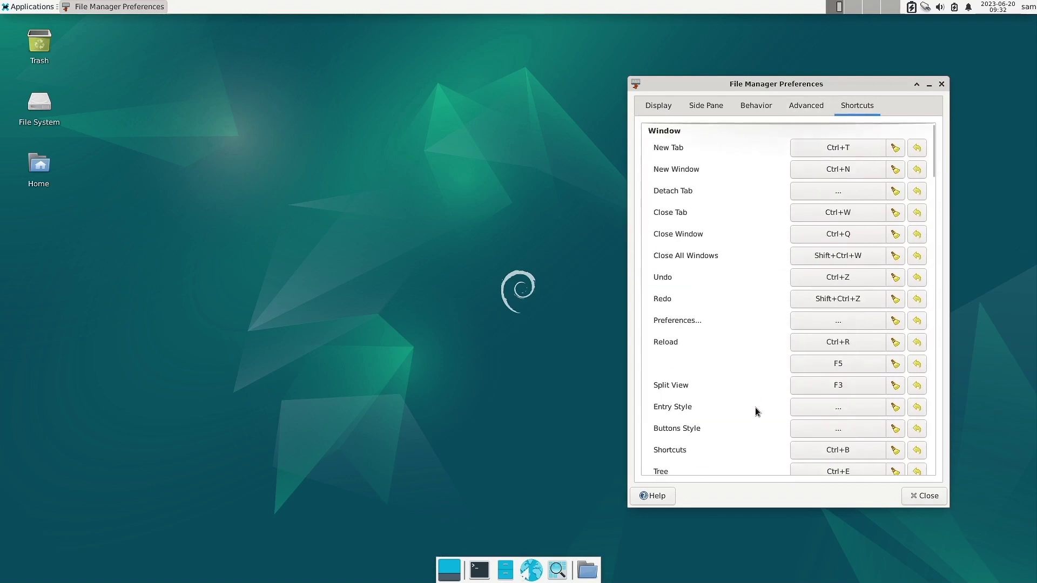
pyautogui.click(940, 84)
pyautogui.click(5, 6)
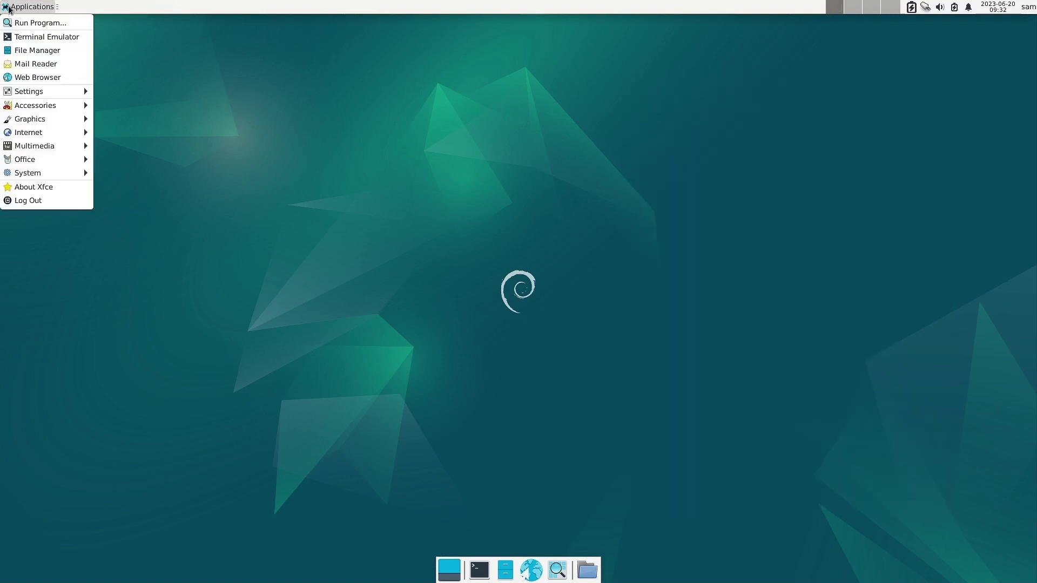
# Open Workspaces settings and reduce the workspace count from four to two.
pyautogui.moveTo(25, 92)
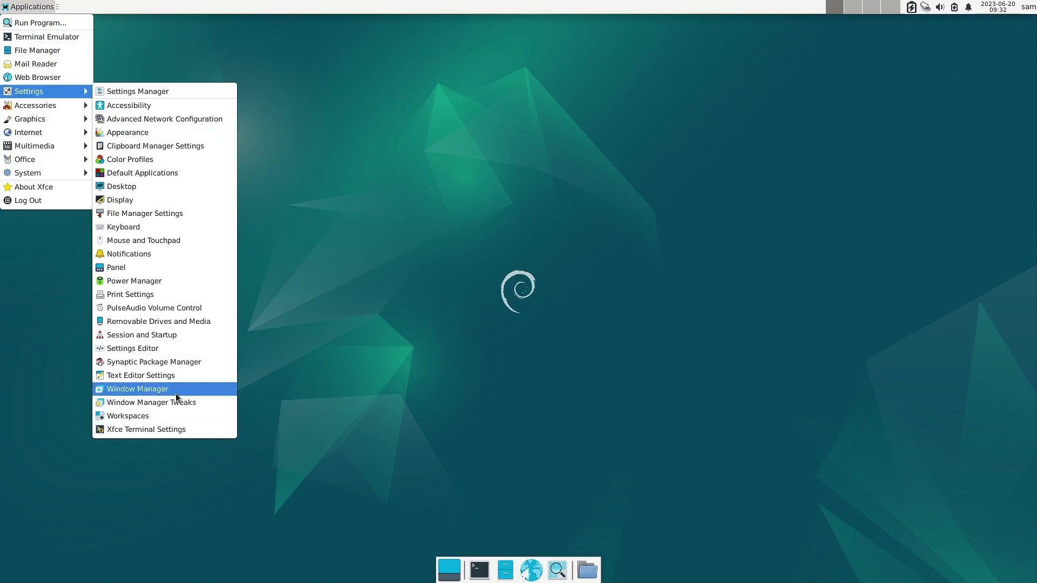
pyautogui.click(186, 419)
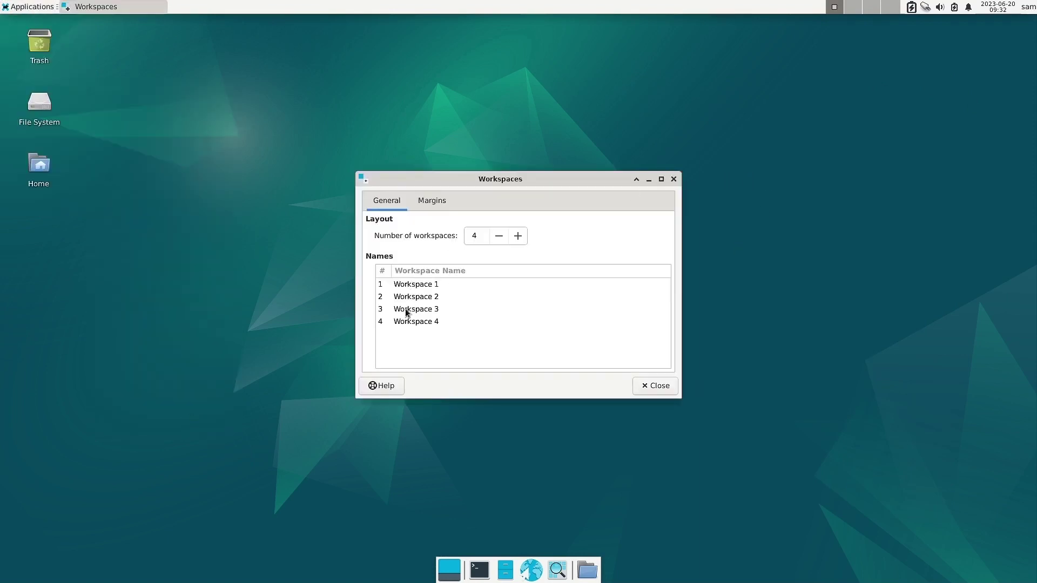
pyautogui.click(406, 312)
pyautogui.click(499, 240)
pyautogui.click(499, 240)
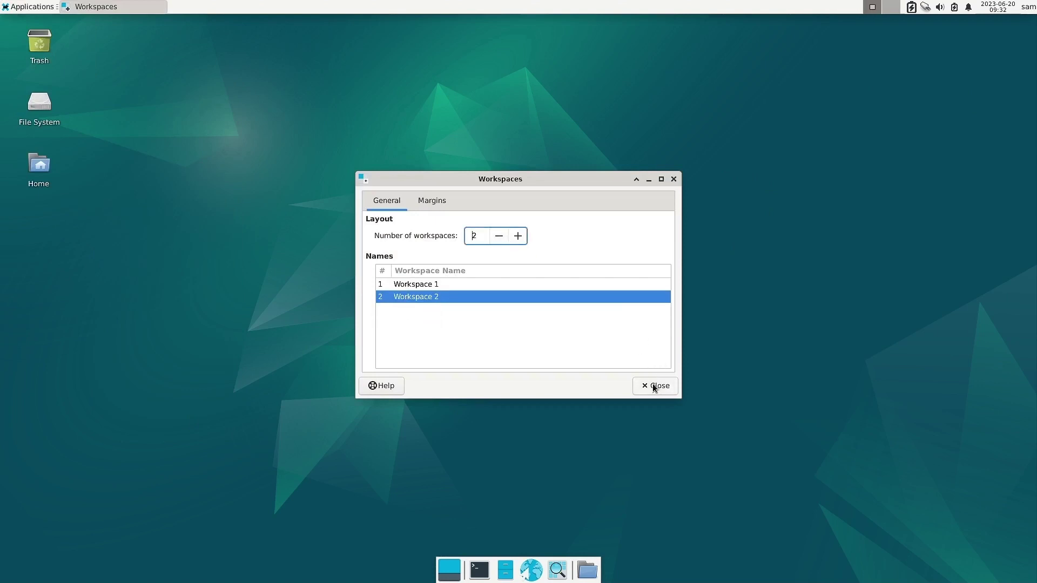
# Check the Margins page (all 0), close Workspaces, and reopen the Applications menu.
pyautogui.click(442, 205)
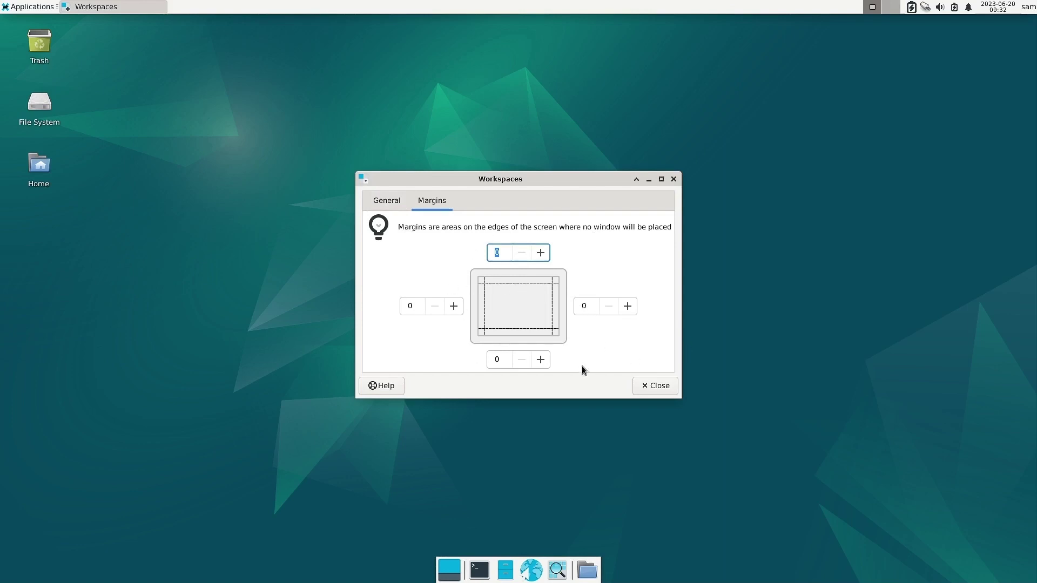
pyautogui.click(674, 391)
pyautogui.click(19, 7)
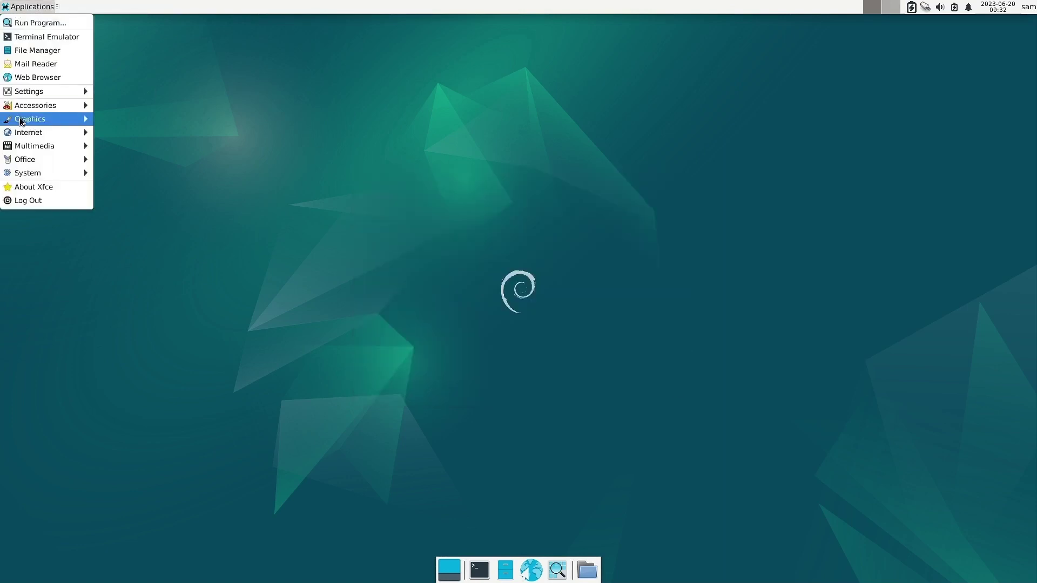
pyautogui.moveTo(31, 94)
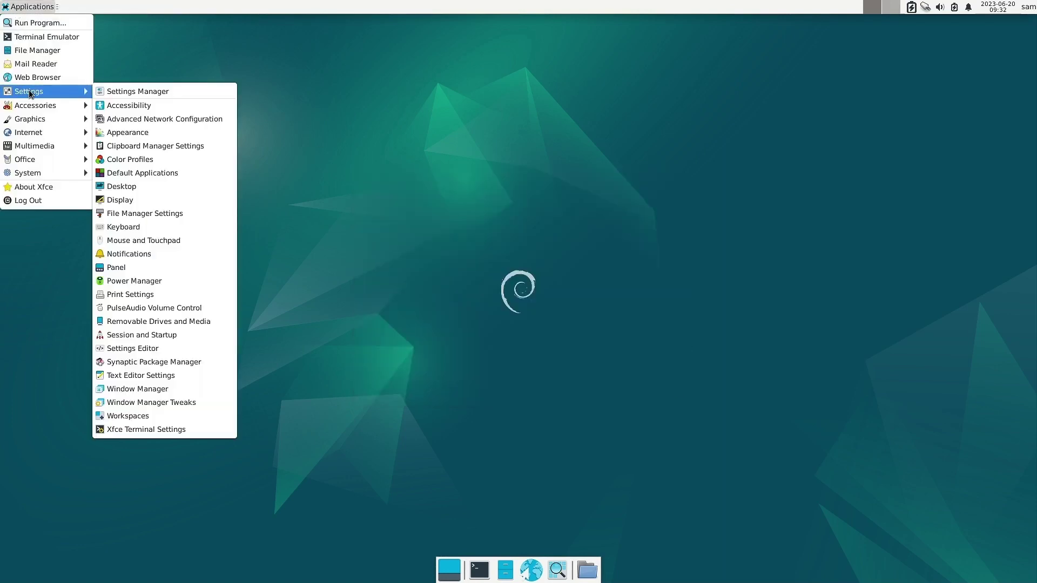
pyautogui.click(186, 428)
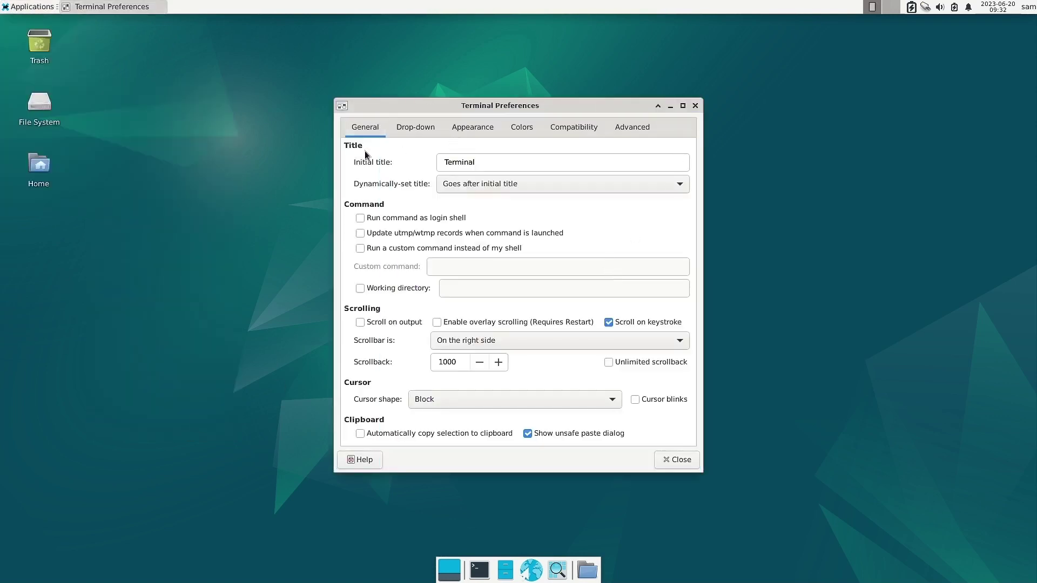
pyautogui.click(413, 131)
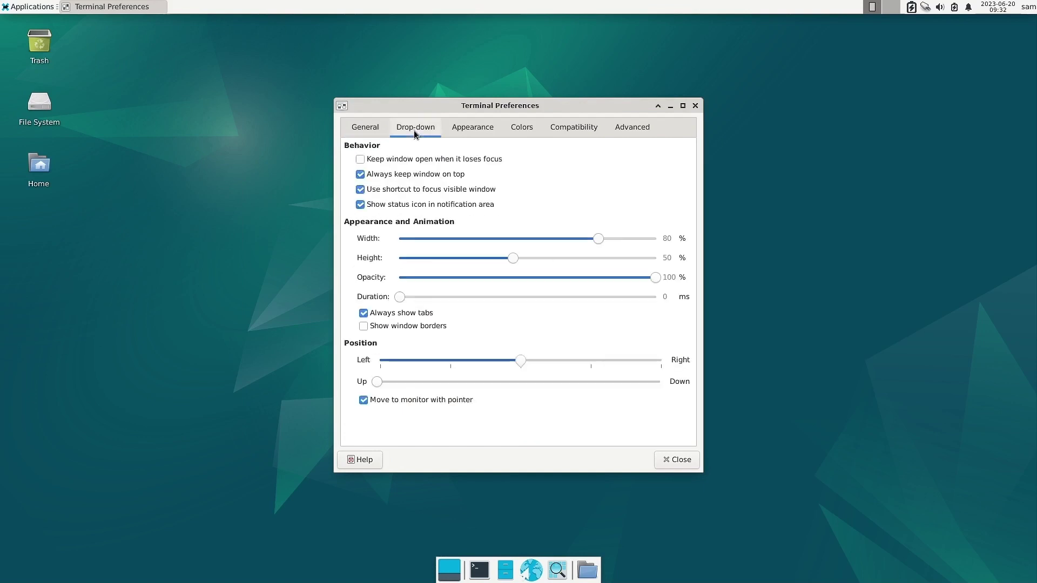
pyautogui.click(467, 133)
pyautogui.click(518, 134)
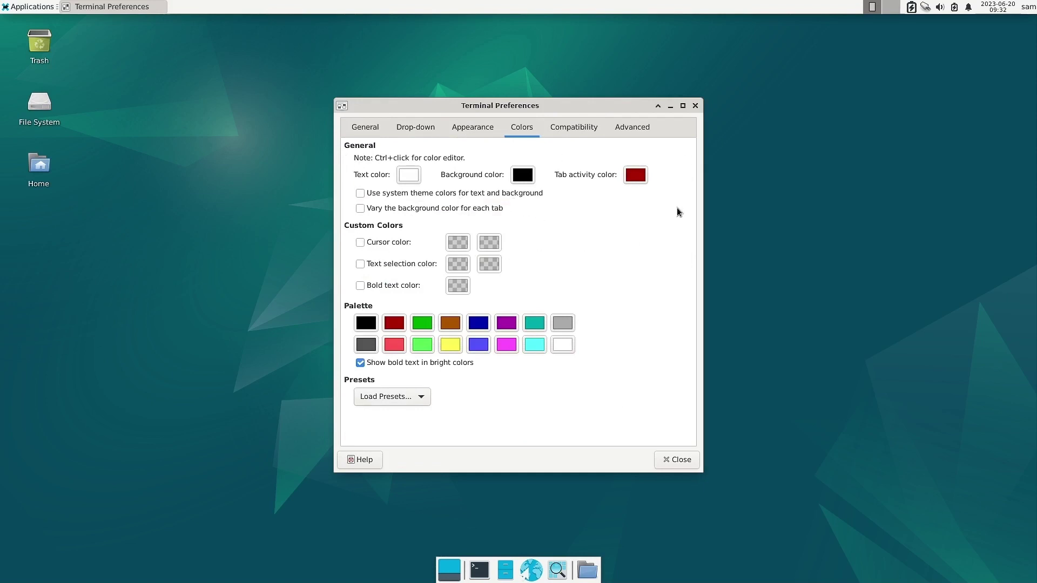
pyautogui.click(631, 125)
pyautogui.click(576, 129)
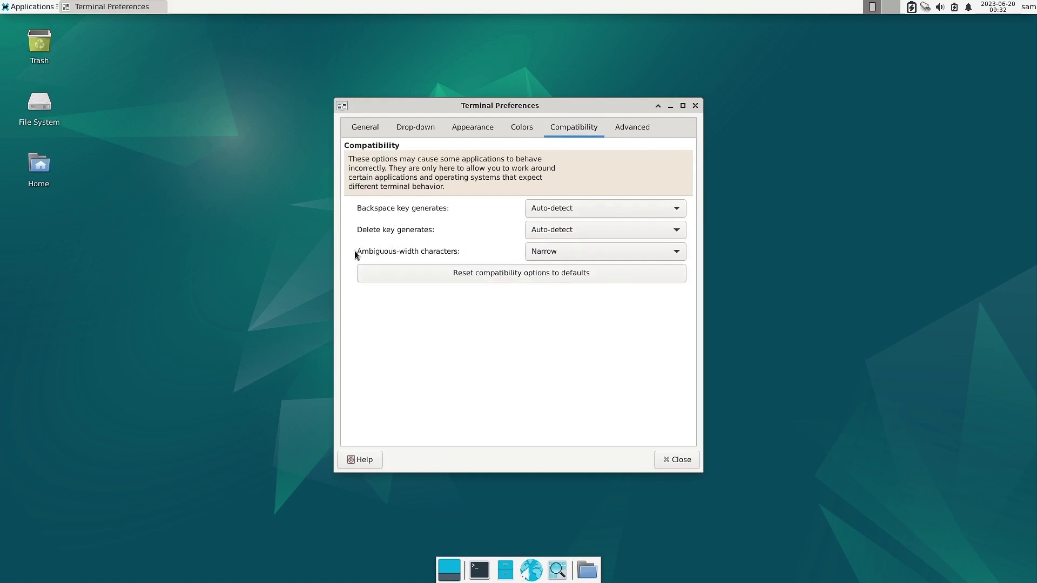
pyautogui.click(364, 128)
pyautogui.click(628, 128)
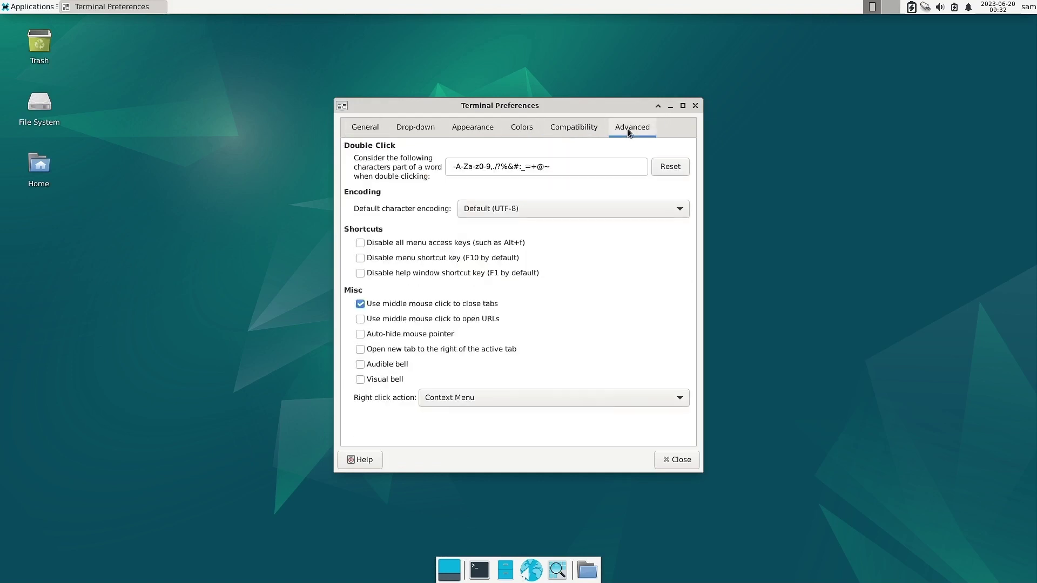
pyautogui.click(693, 109)
pyautogui.click(21, 5)
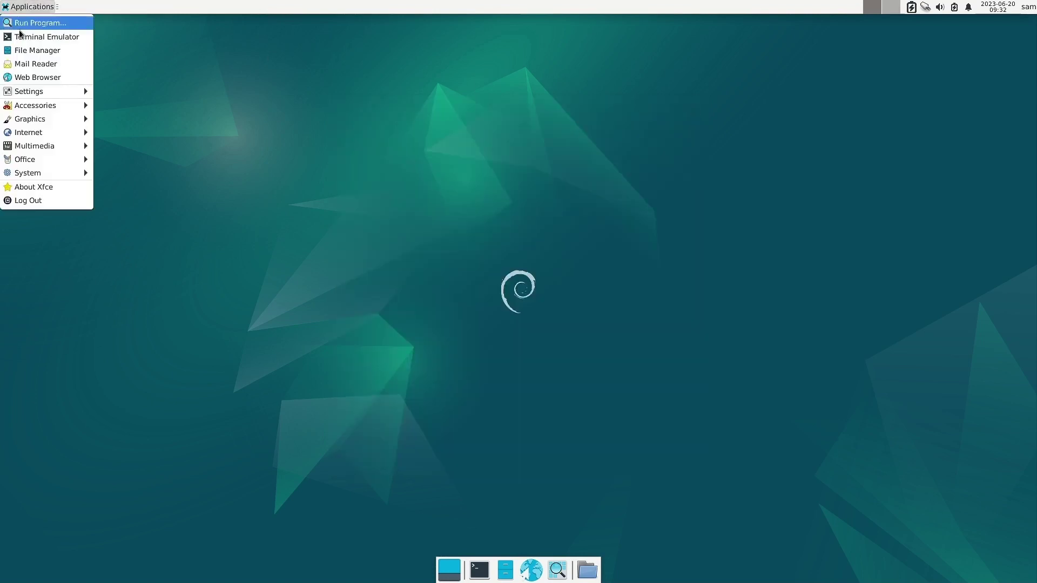
pyautogui.moveTo(30, 91)
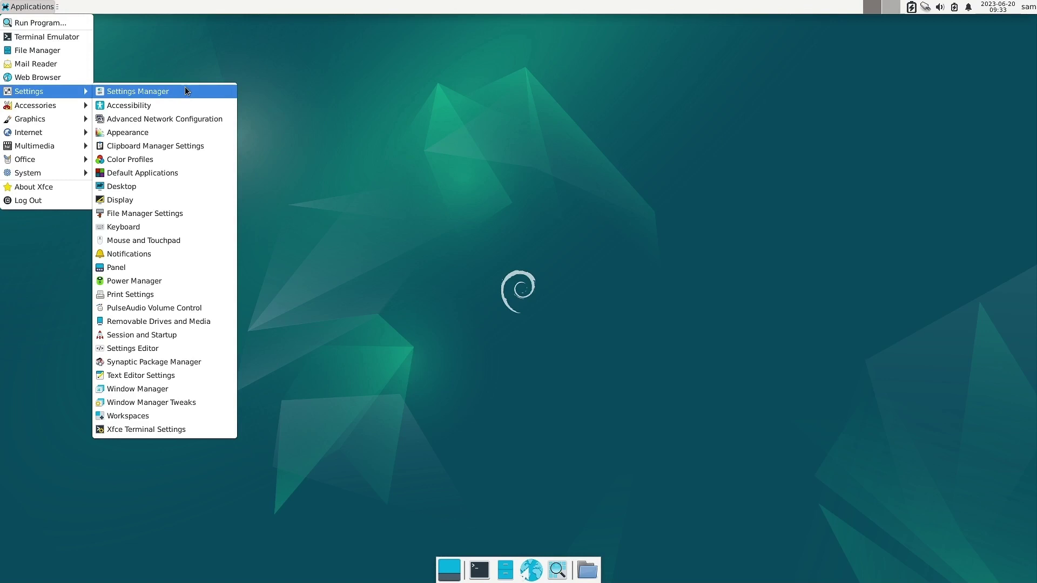
pyautogui.click(135, 227)
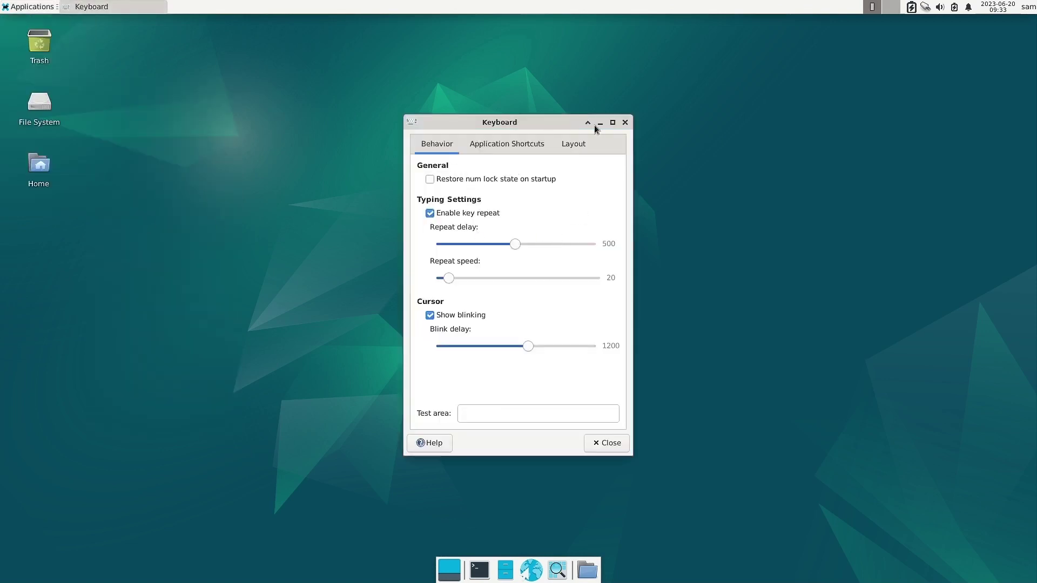
pyautogui.click(625, 122)
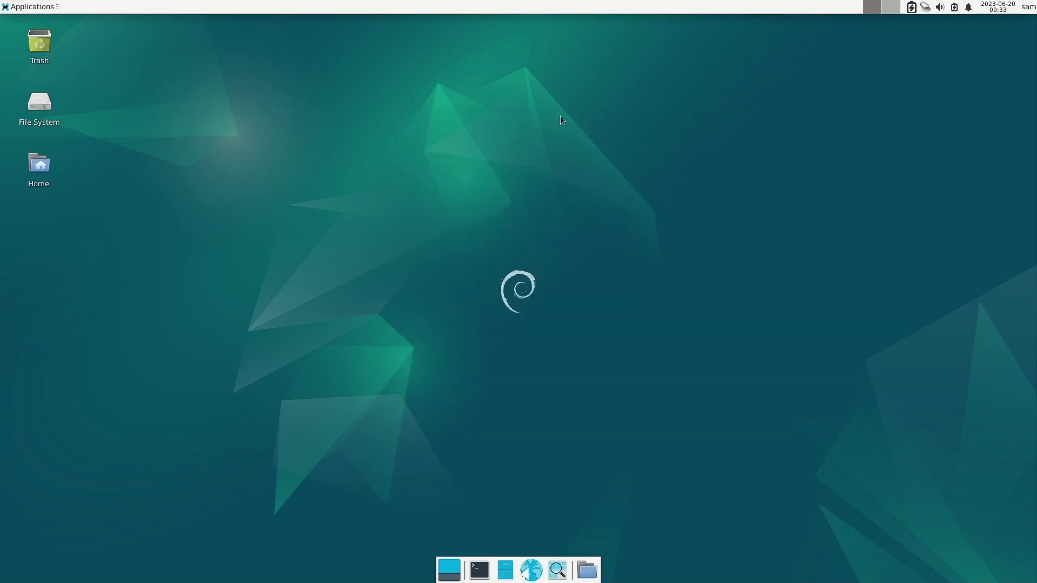
pyautogui.click(32, 5)
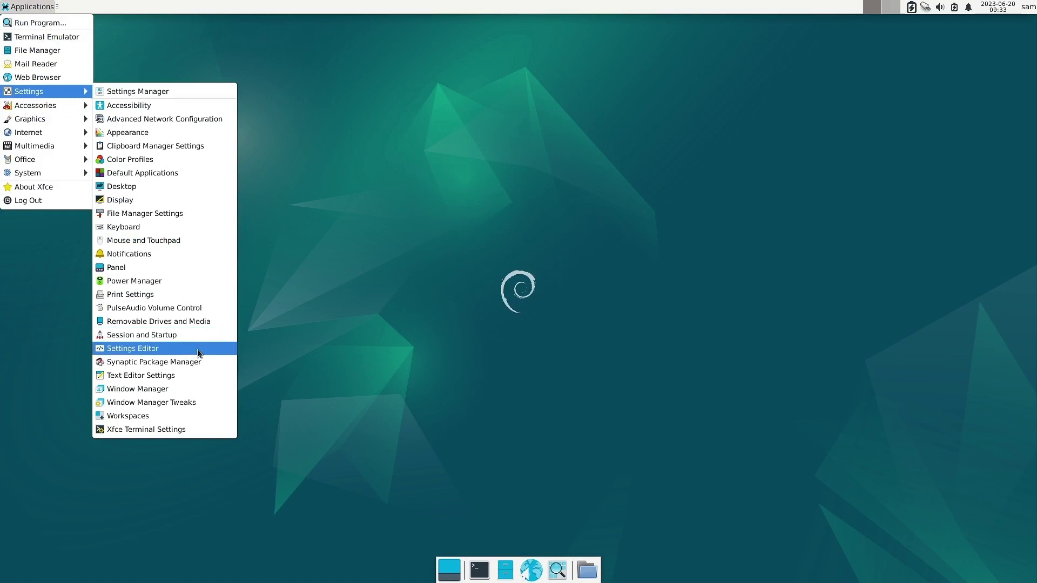
# Browse the Storage, Multimedia, Cameras, Printers and Input Devices tabs of Removable Drives and Media, then close it.
pyautogui.click(201, 326)
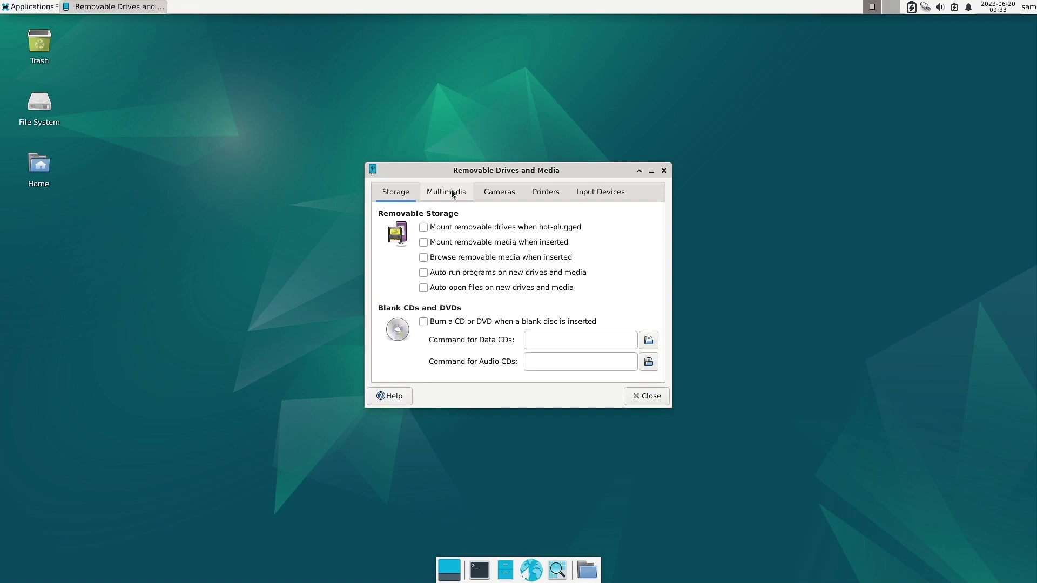
pyautogui.click(435, 193)
pyautogui.click(500, 191)
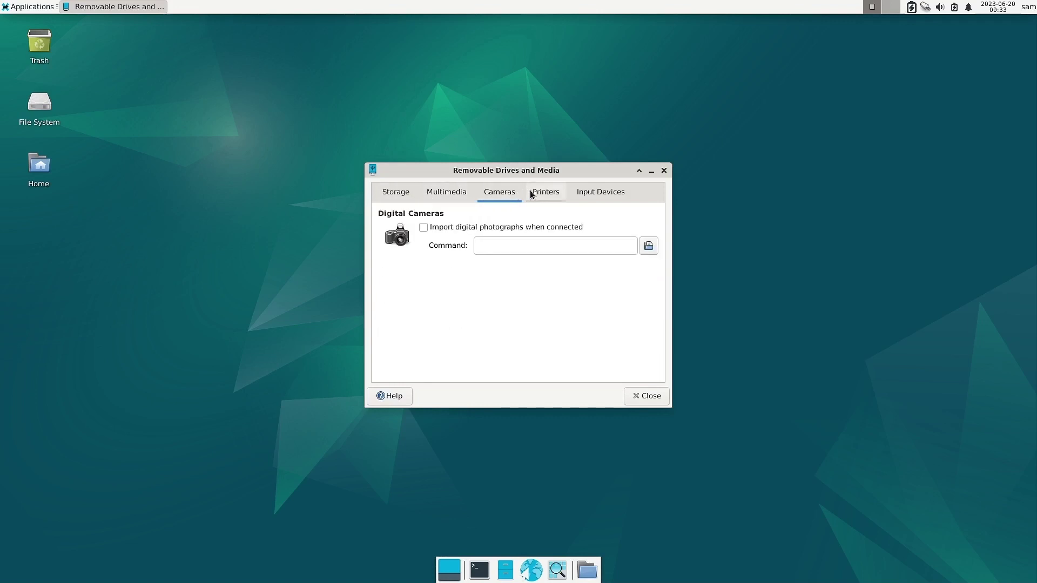
pyautogui.click(530, 193)
pyautogui.click(599, 192)
pyautogui.click(394, 194)
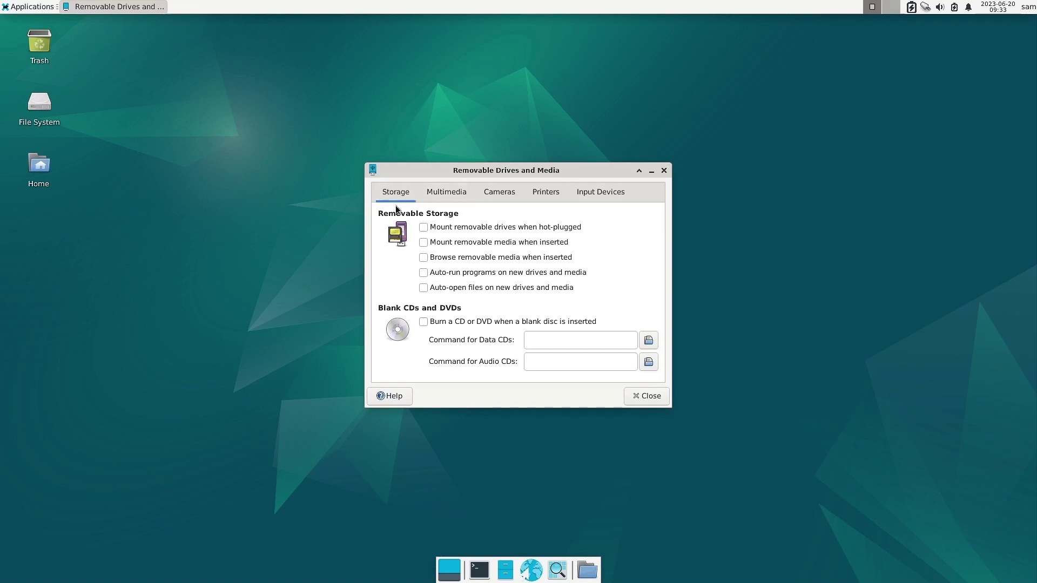
pyautogui.click(442, 195)
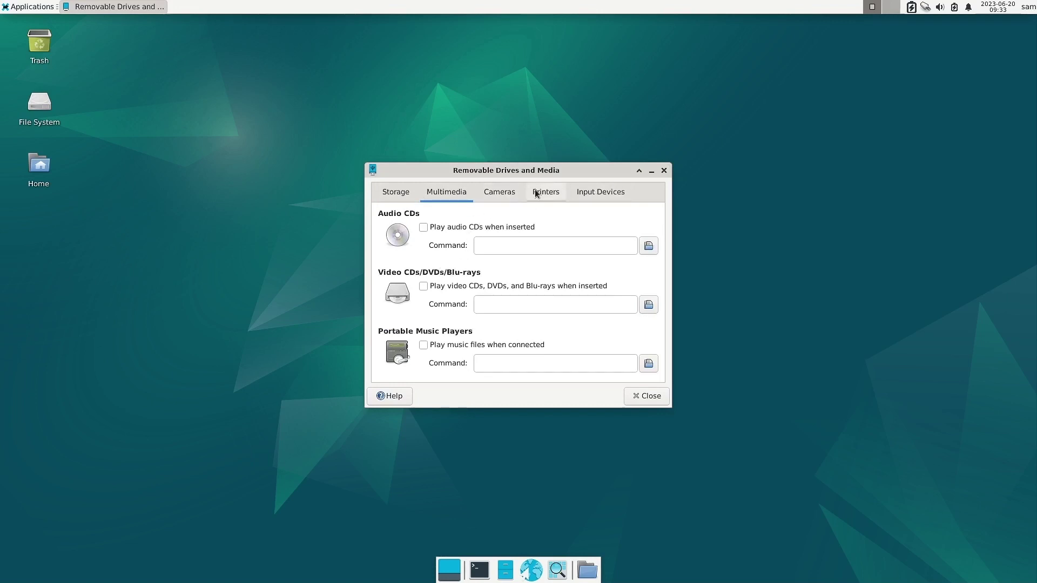
pyautogui.click(507, 195)
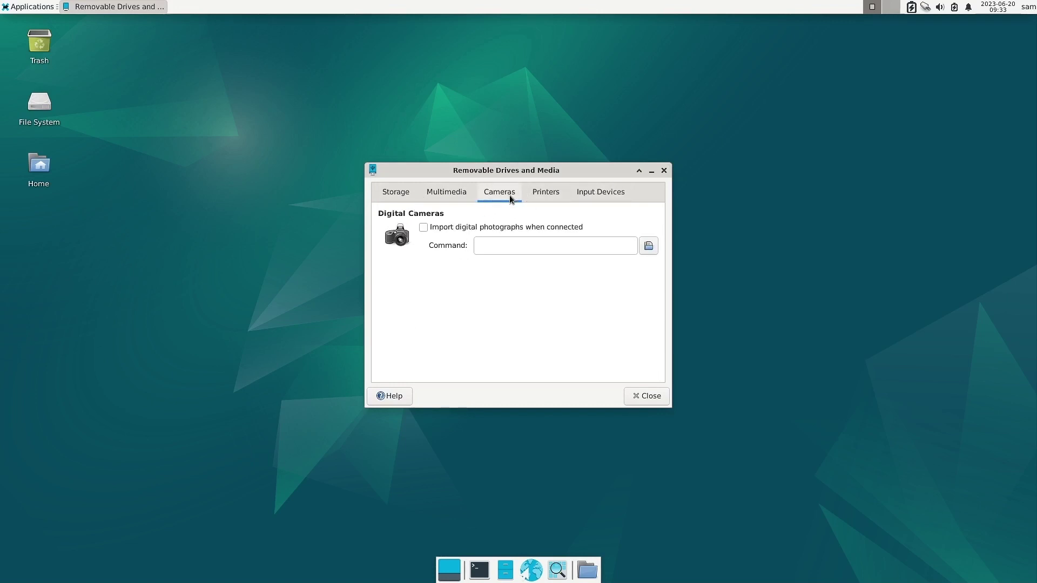
pyautogui.click(544, 196)
pyautogui.click(619, 194)
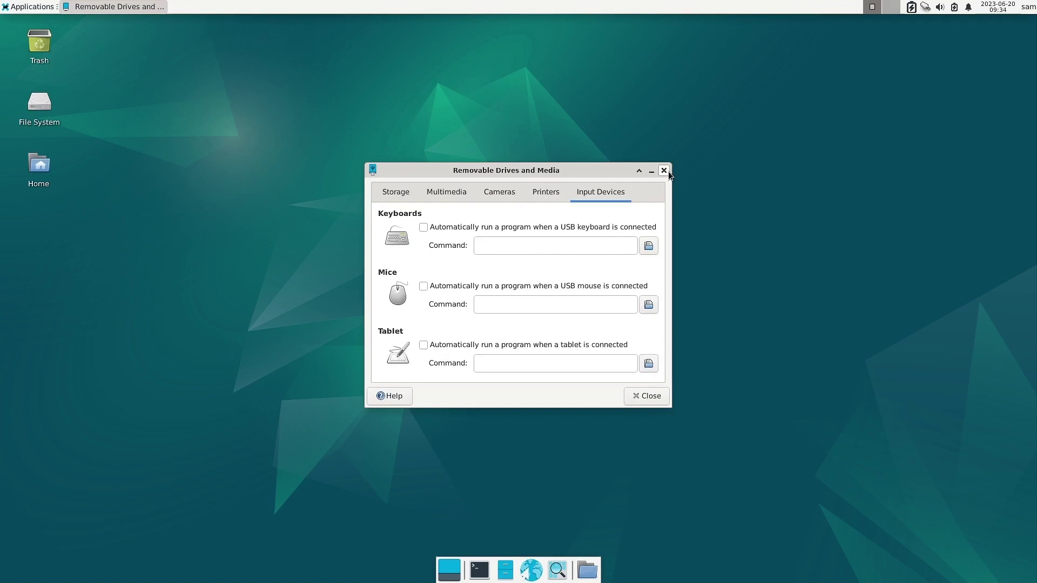
pyautogui.click(667, 171)
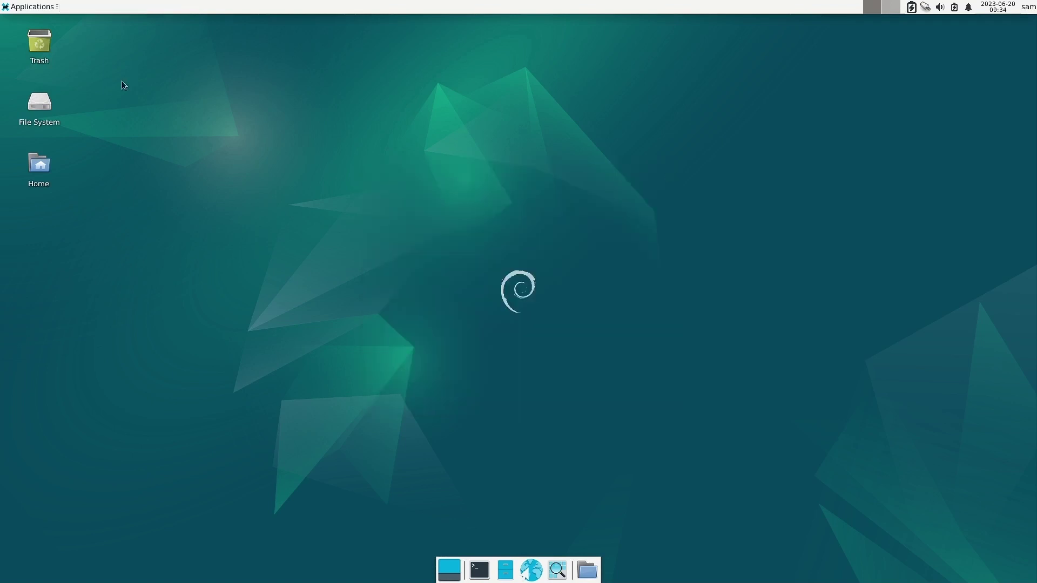
# Launch the Settings Editor from the Applications menu and maximize it.
pyautogui.click(43, 9)
pyautogui.moveTo(65, 96)
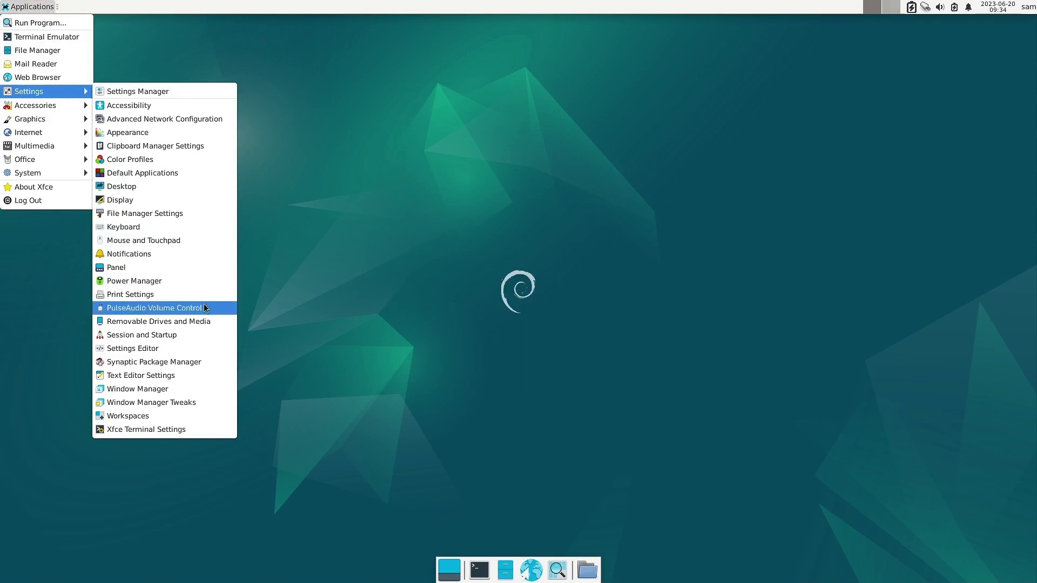
pyautogui.click(209, 348)
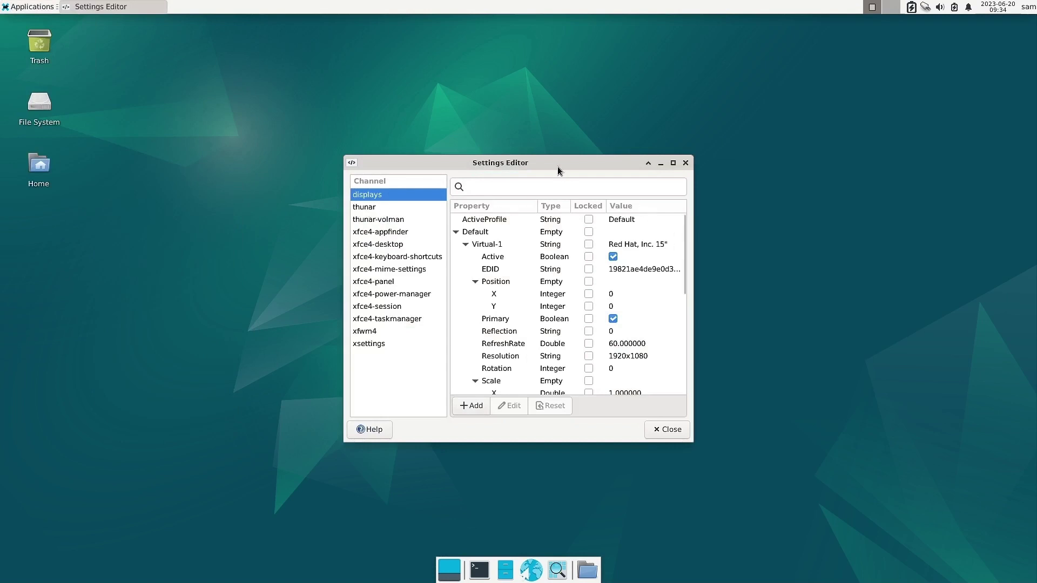
pyautogui.doubleClick(557, 166)
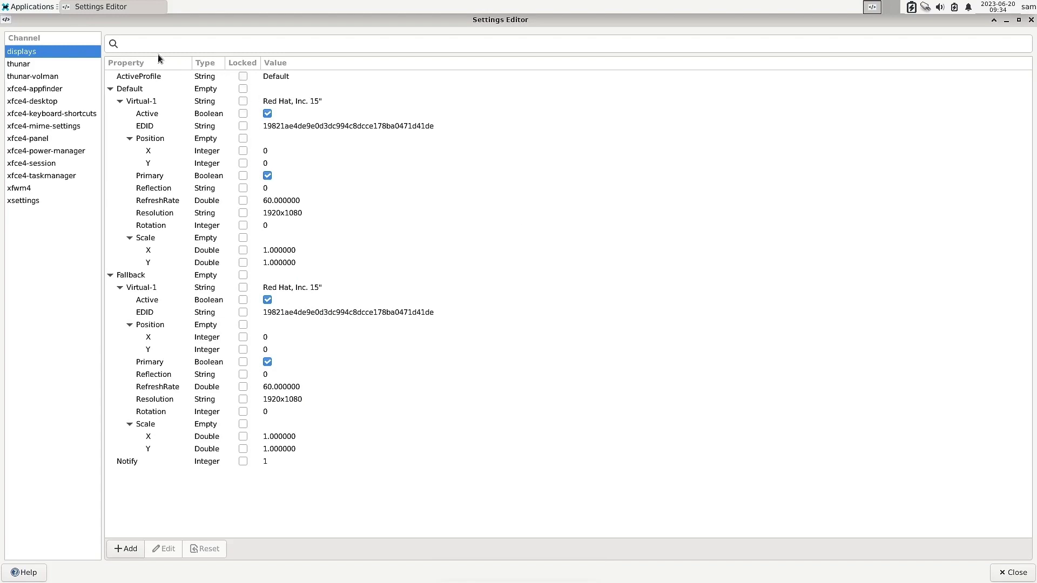
# View the thunar, thunar-volman, appfinder, desktop, keyboard-shortcuts, mime-settings and session channels, then close the editor.
pyautogui.click(33, 64)
pyautogui.click(25, 76)
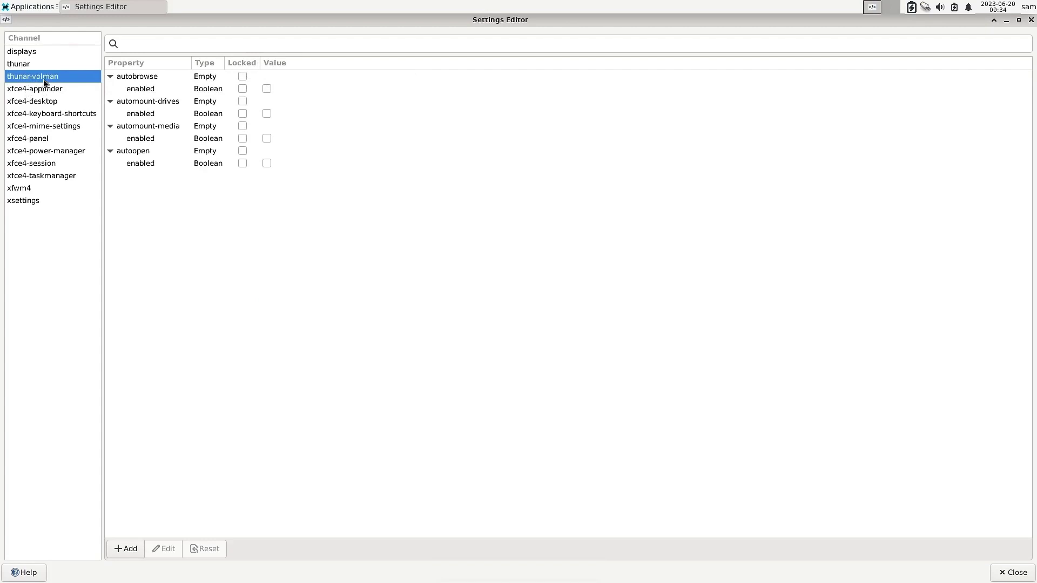
pyautogui.click(38, 93)
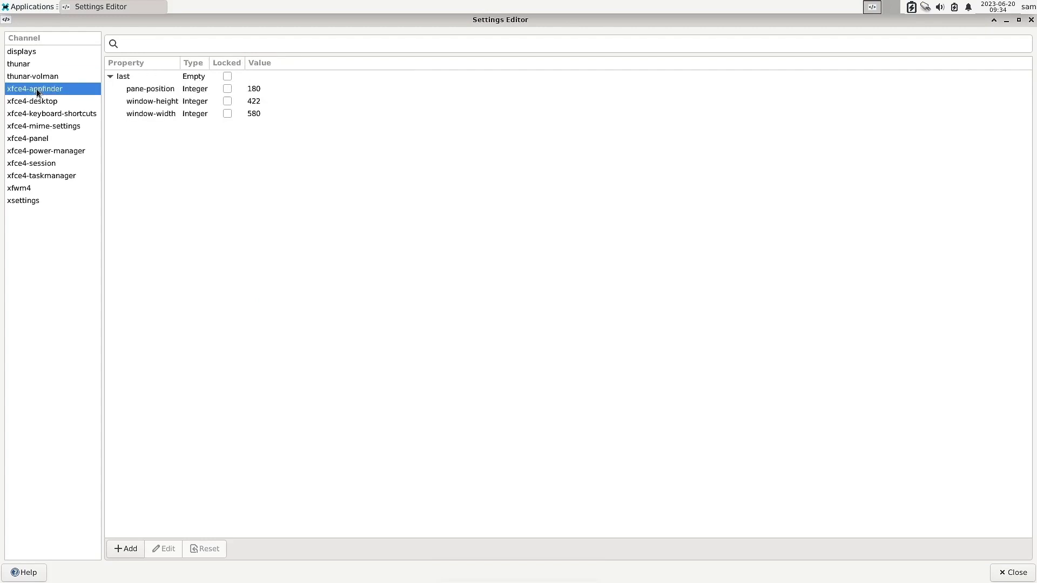
pyautogui.click(38, 103)
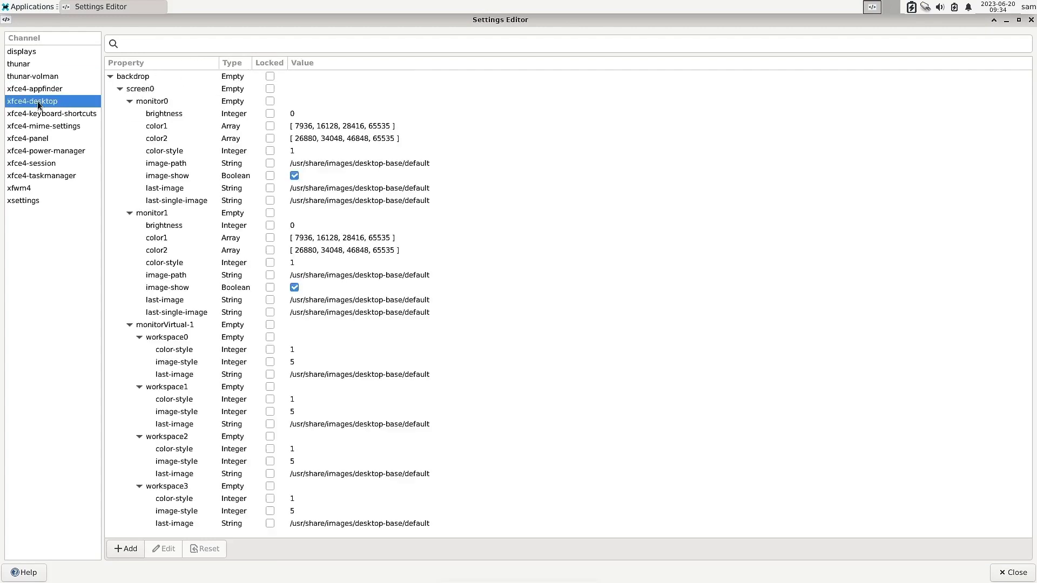
pyautogui.click(31, 116)
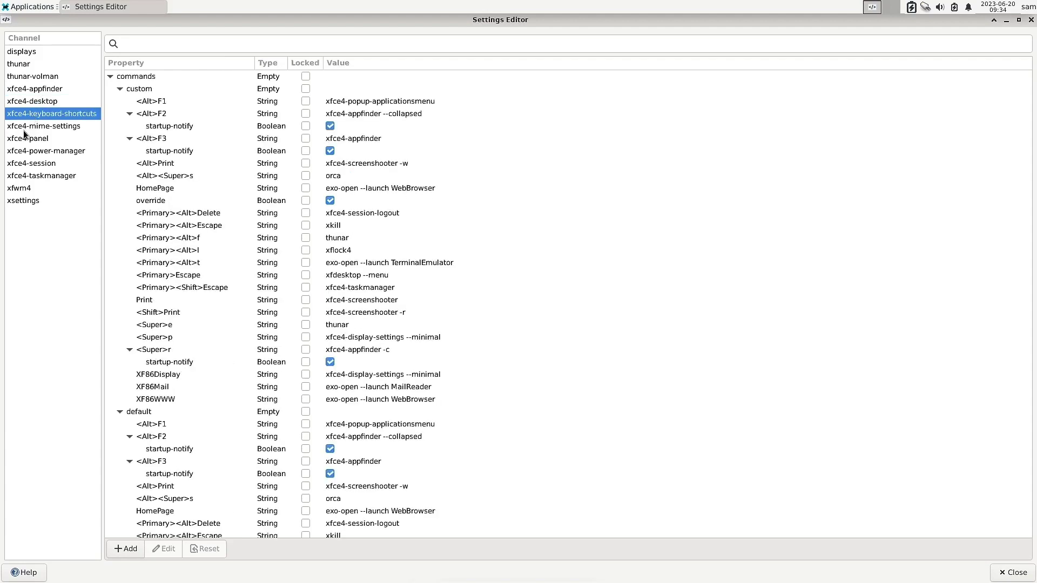
pyautogui.click(22, 130)
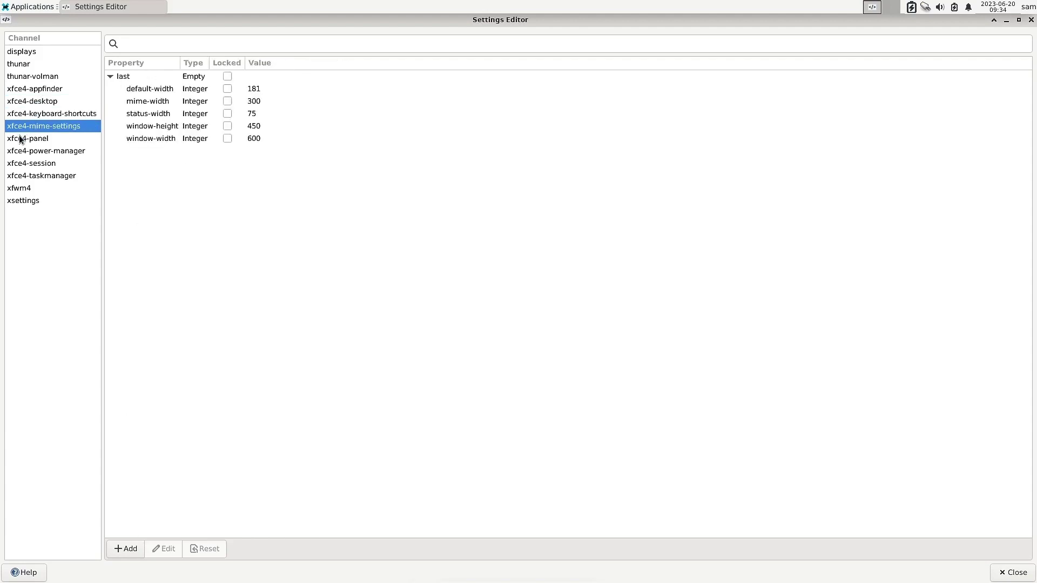
pyautogui.click(29, 164)
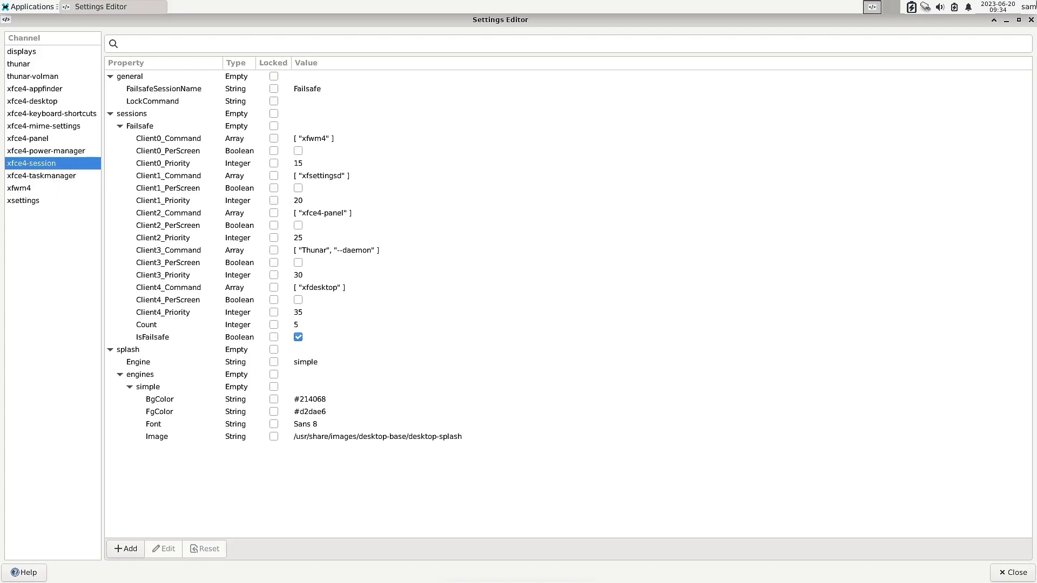
pyautogui.click(1031, 19)
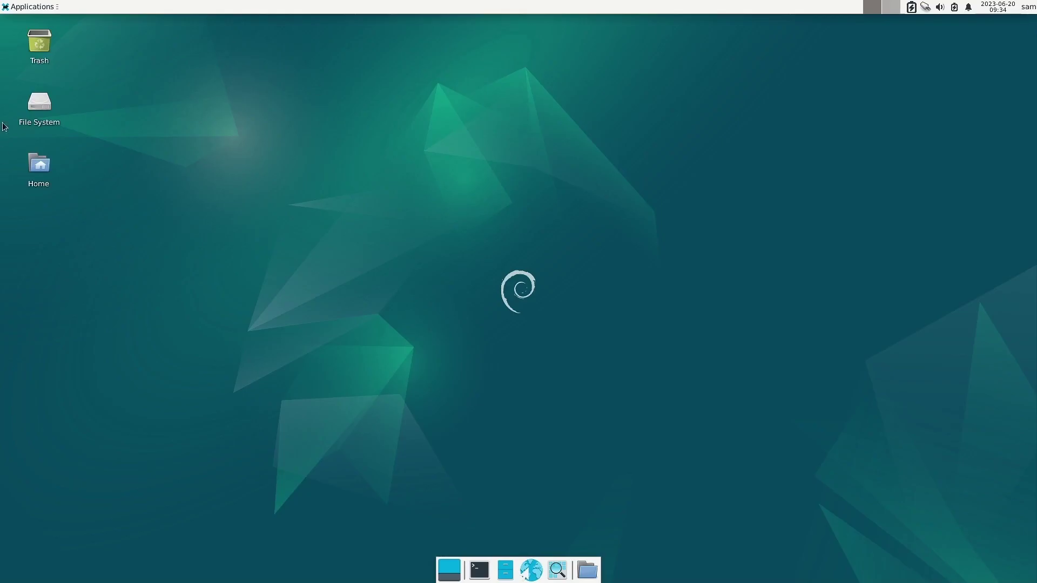
pyautogui.click(9, 4)
# Open Appearance settings, nudge the window right, and apply the Adwaita style.
pyautogui.moveTo(34, 93)
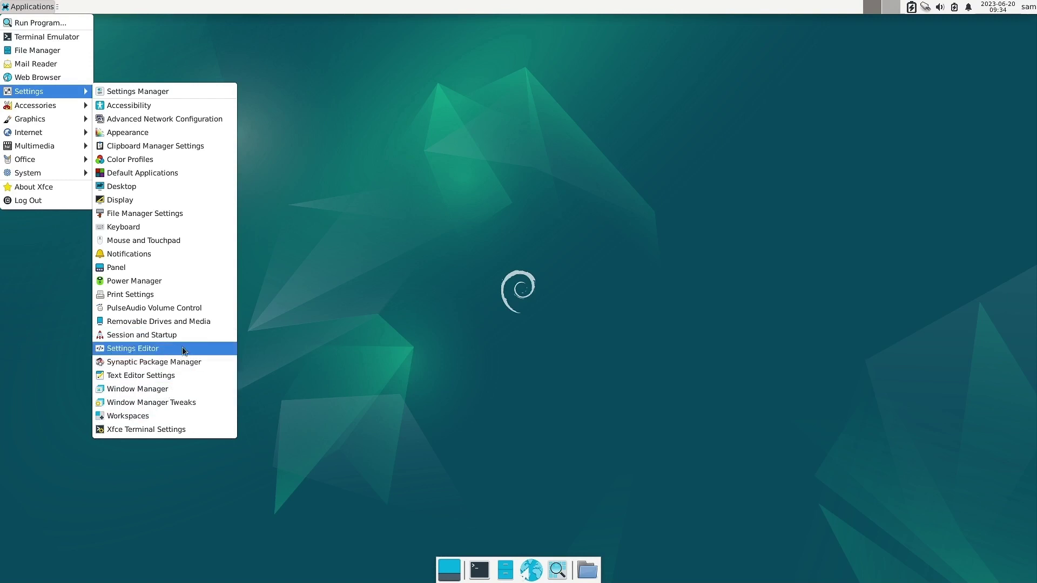
pyautogui.click(208, 133)
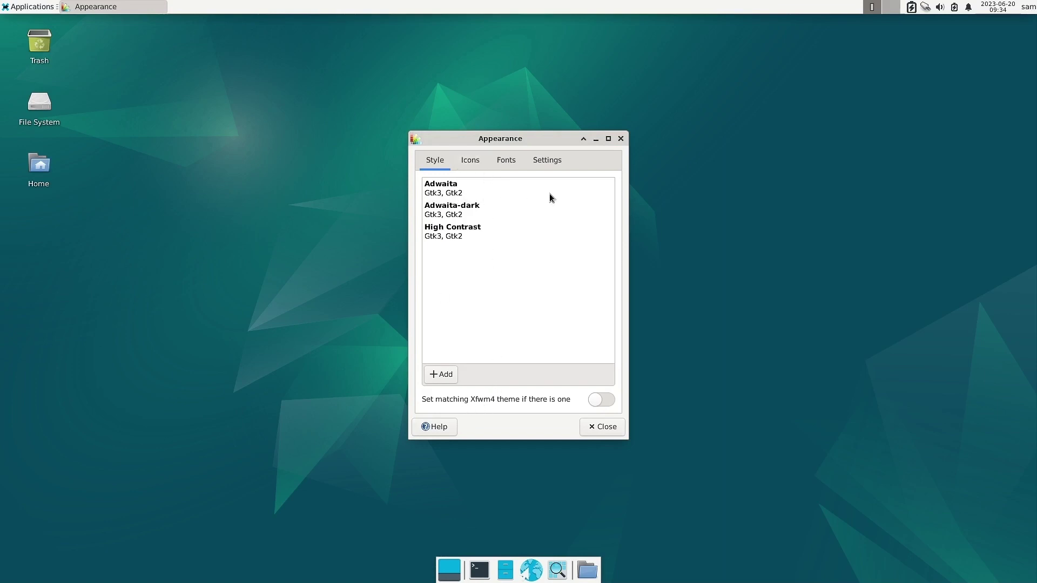
pyautogui.moveTo(498, 142); pyautogui.dragTo(519, 142)
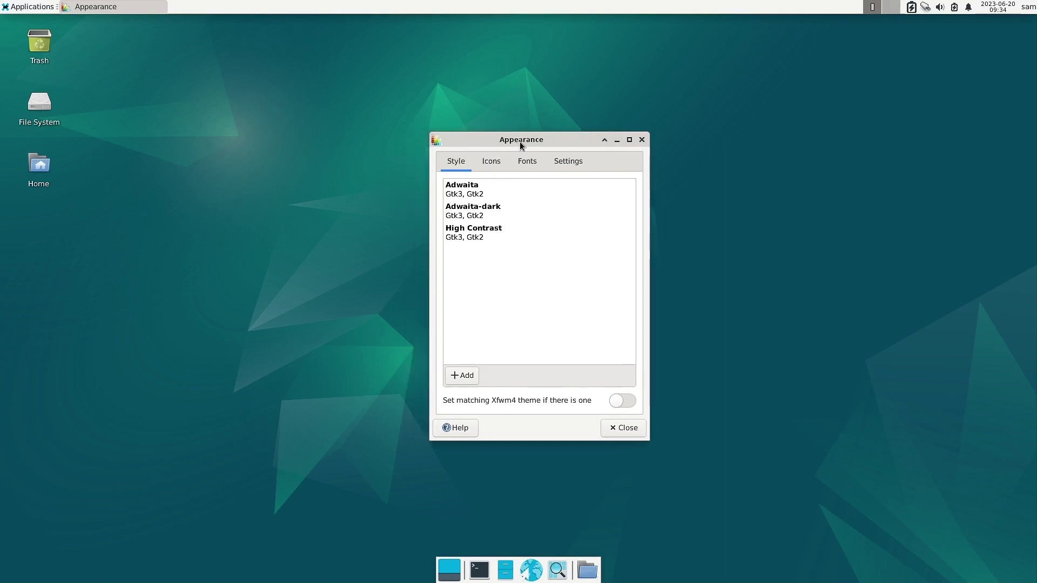
pyautogui.click(478, 199)
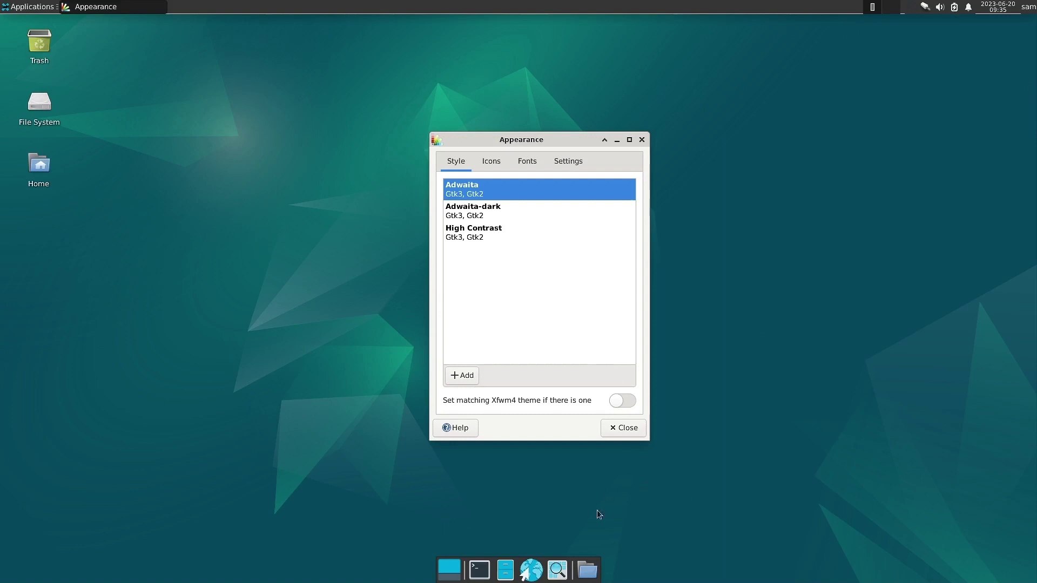
# Open a home-folder file manager window and arrange it left of Appearance.
pyautogui.click(505, 569)
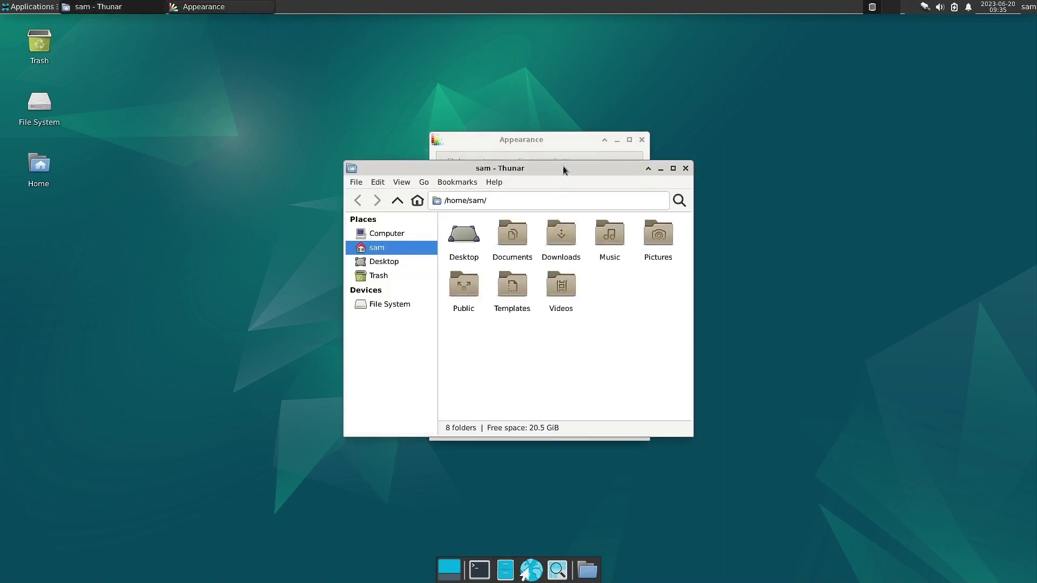
pyautogui.moveTo(563, 166); pyautogui.dragTo(265, 192)
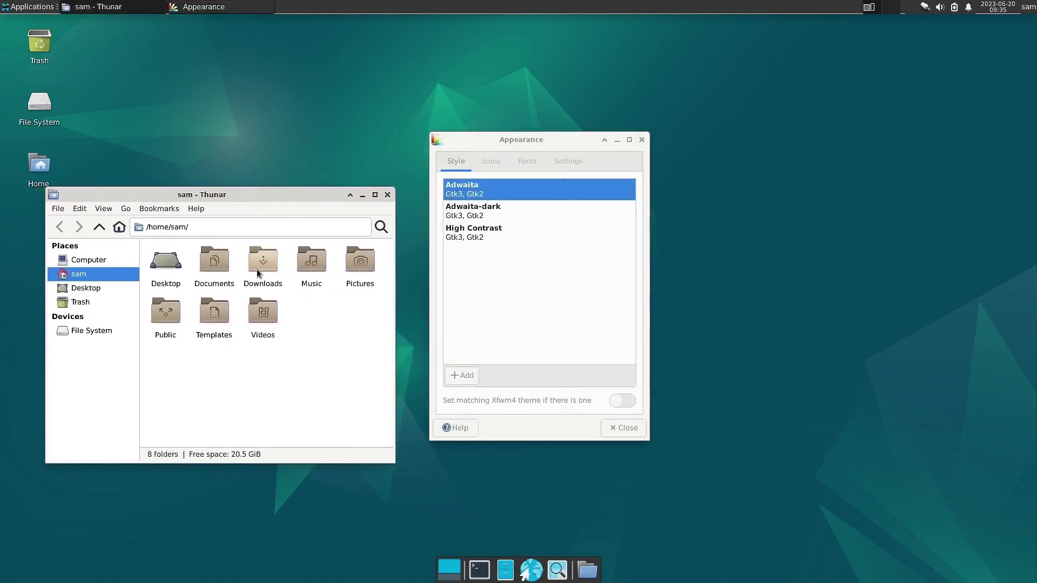
pyautogui.moveTo(542, 139); pyautogui.dragTo(727, 158)
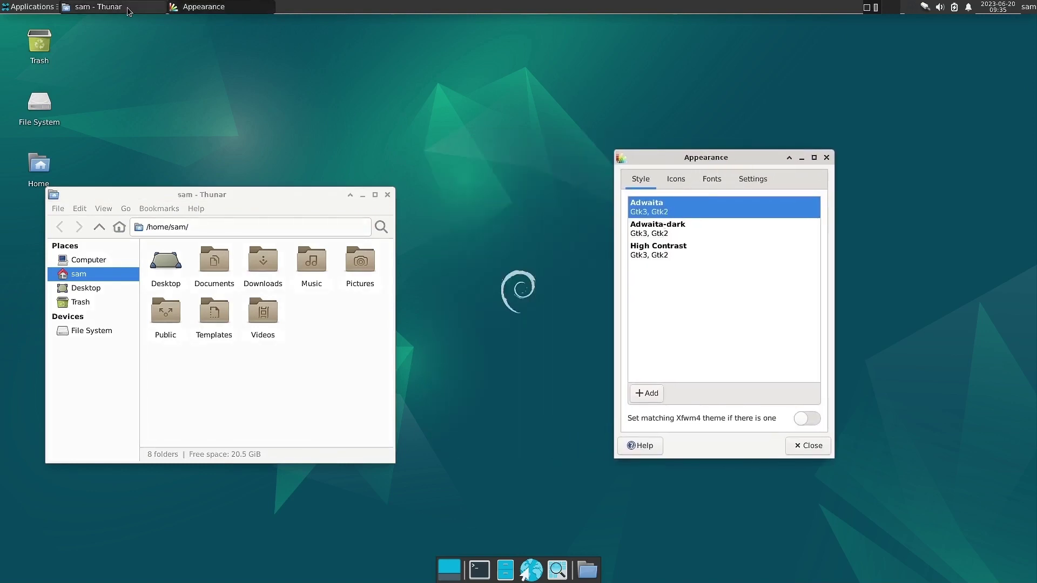
# Try the Adwaita-dark and High Contrast styles, then settle back on Adwaita.
pyautogui.click(661, 236)
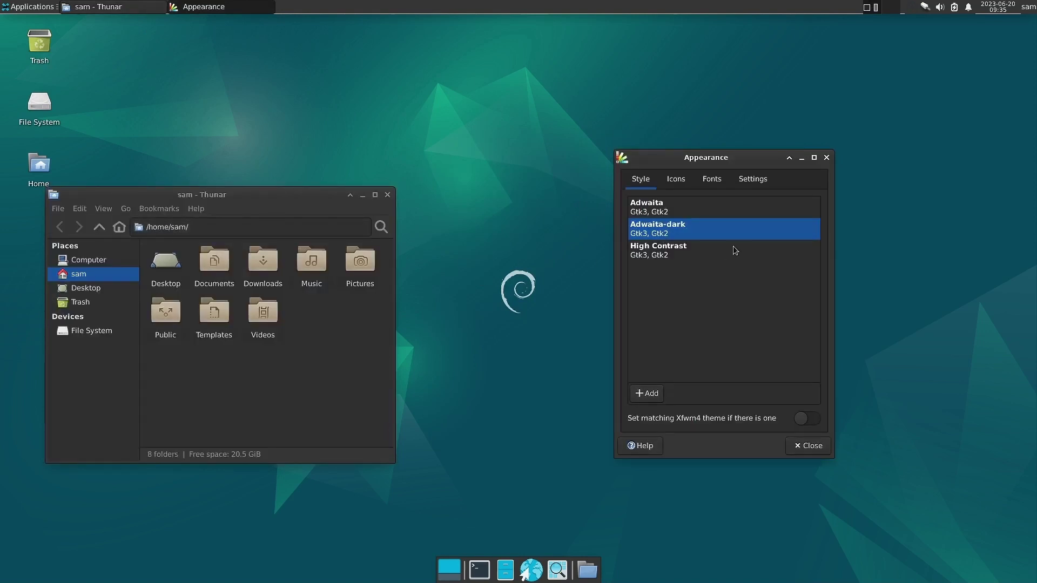
pyautogui.click(648, 212)
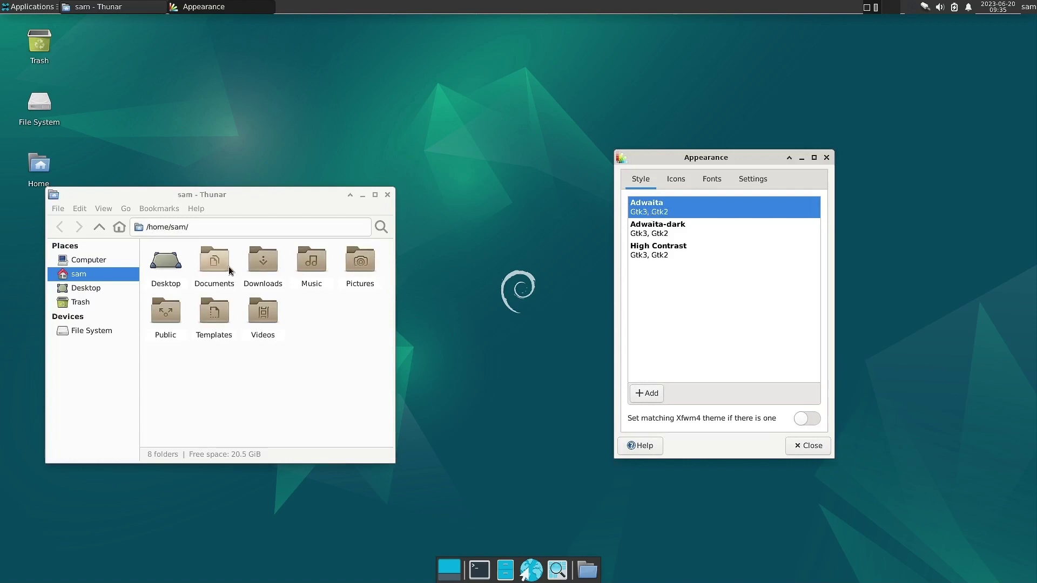
pyautogui.click(637, 229)
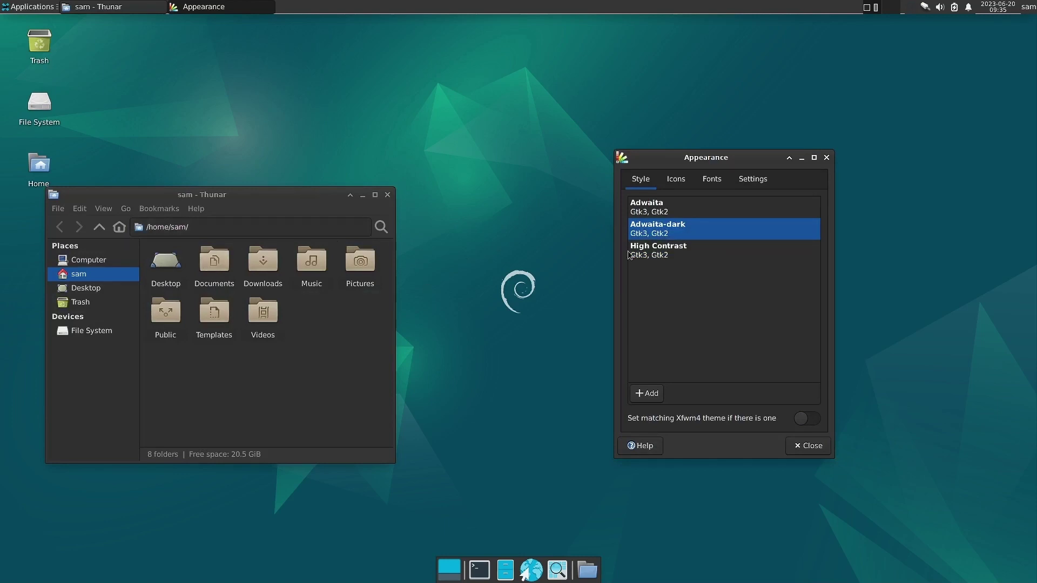
pyautogui.click(657, 254)
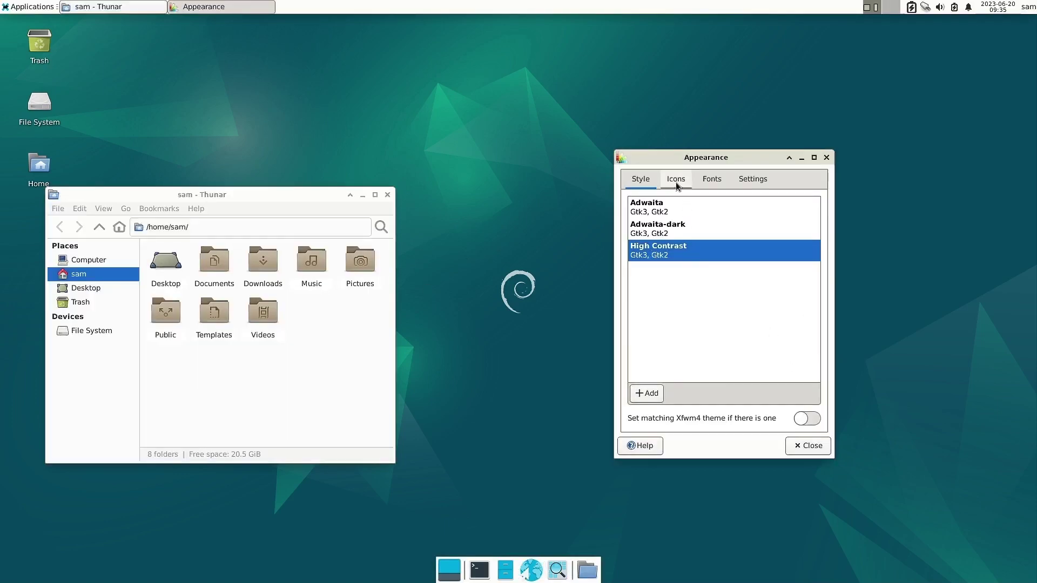
pyautogui.click(661, 215)
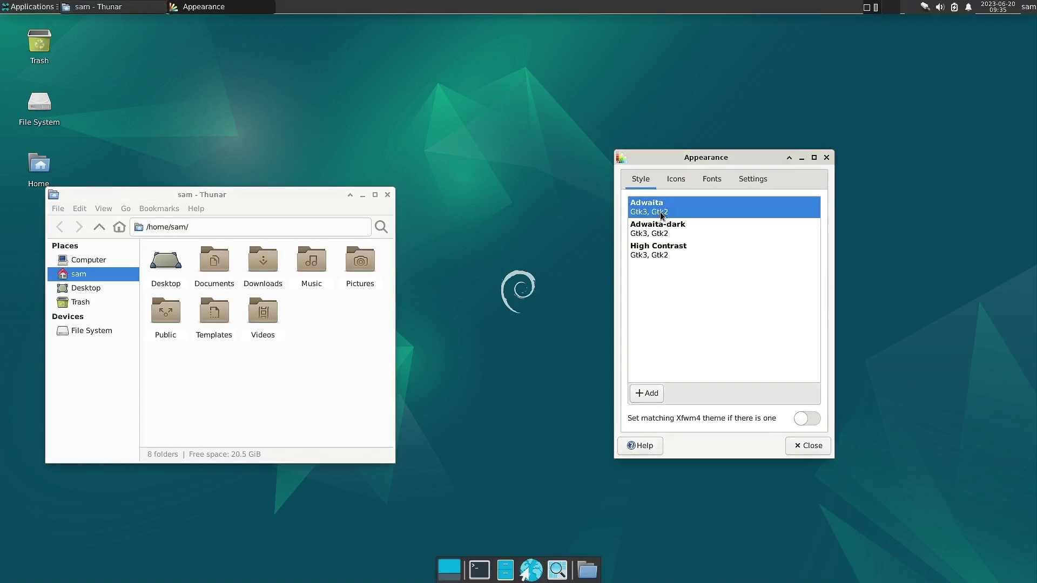
pyautogui.click(681, 183)
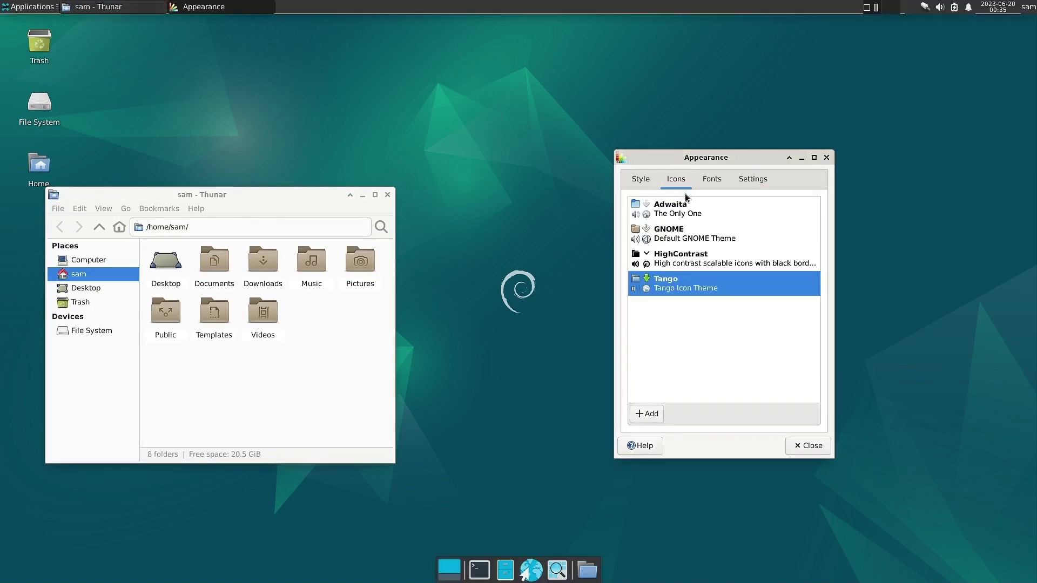
# Preview the Adwaita, GNOME and HighContrast icon themes.
pyautogui.click(677, 214)
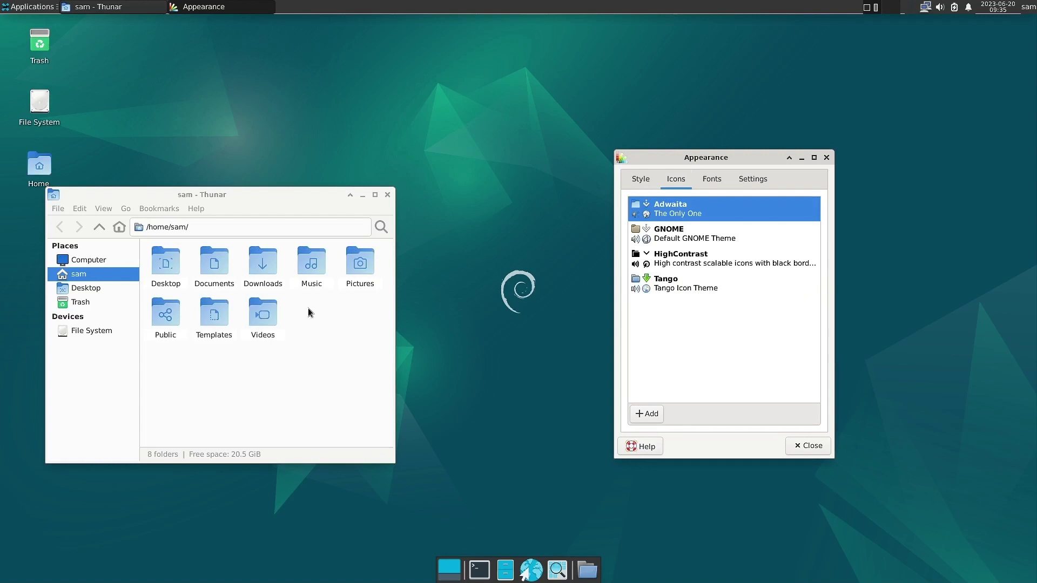
pyautogui.click(704, 242)
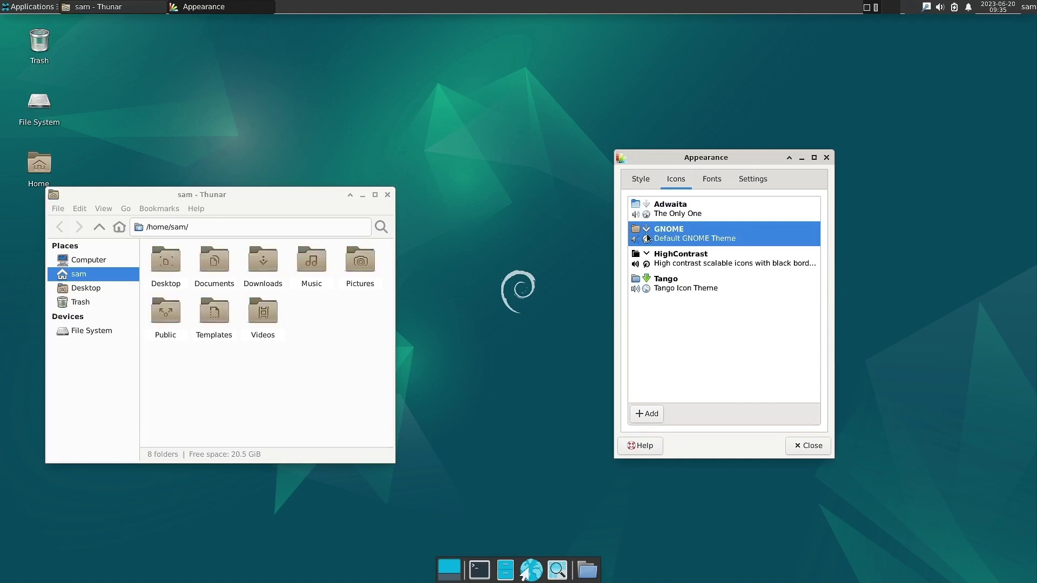
pyautogui.click(692, 263)
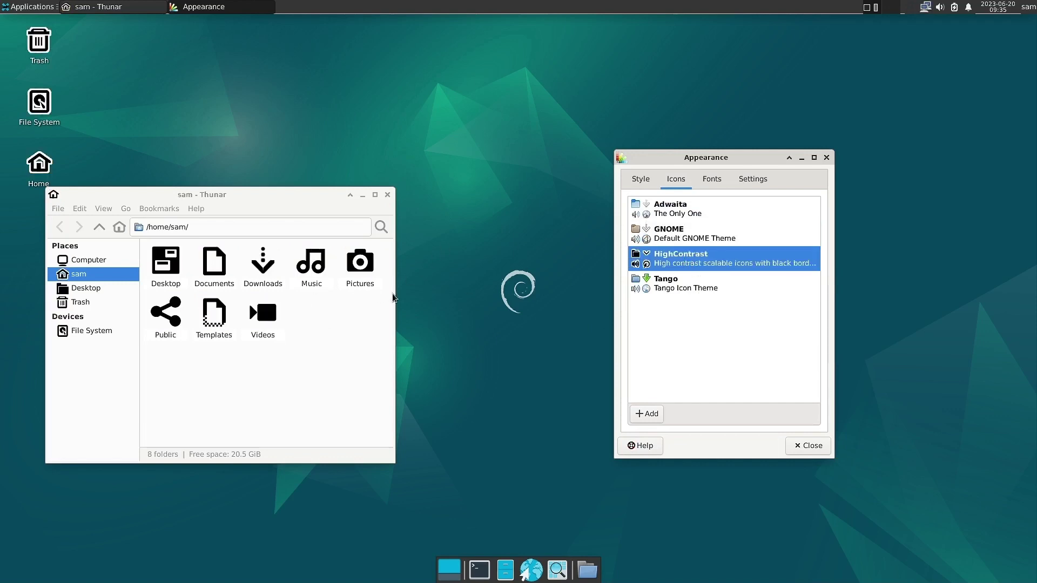
# Browse the Applications menu twice, dismissing it each time.
pyautogui.click(17, 7)
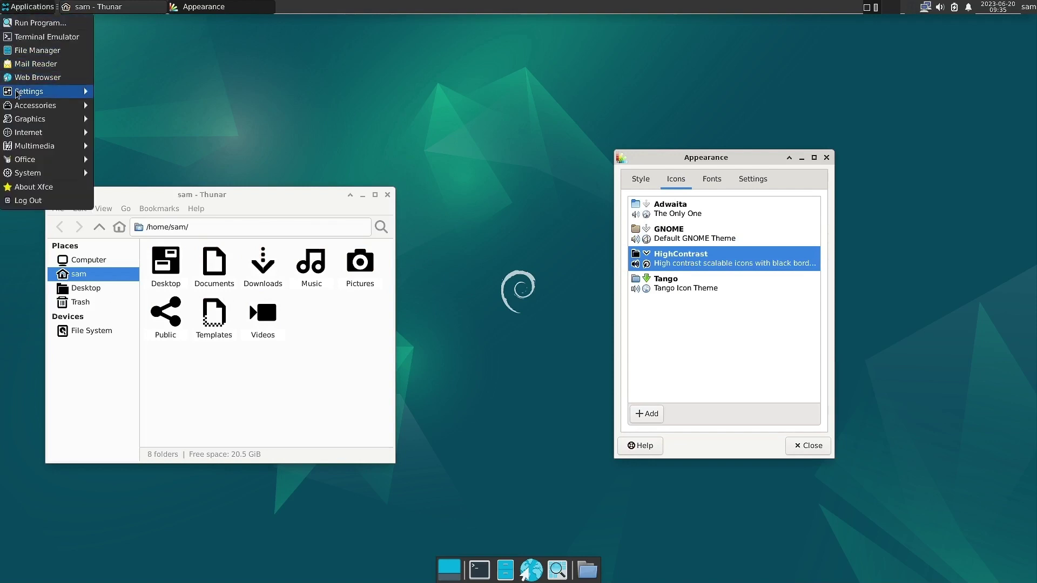
pyautogui.moveTo(17, 93)
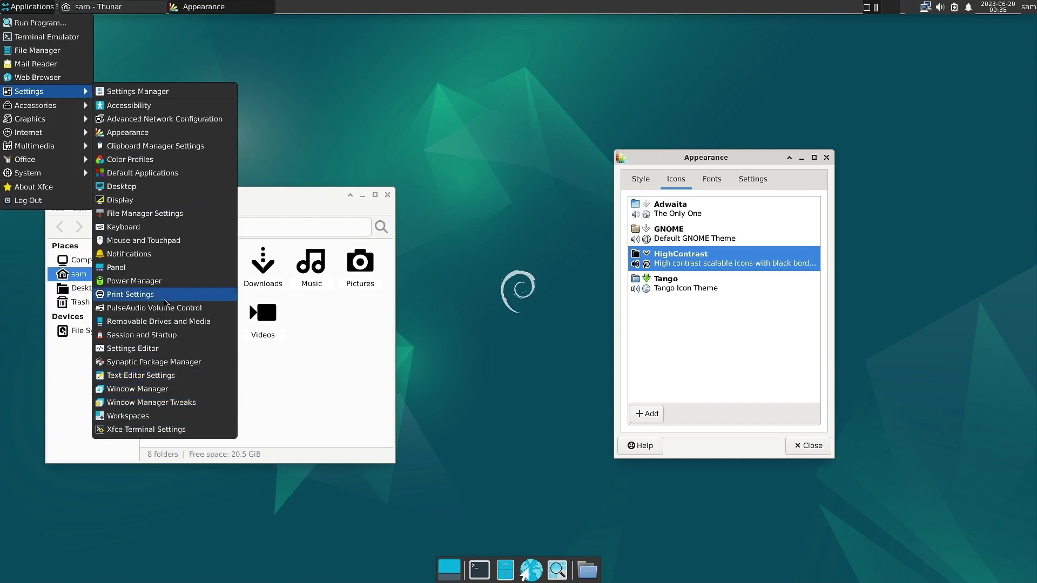
pyautogui.click(320, 400)
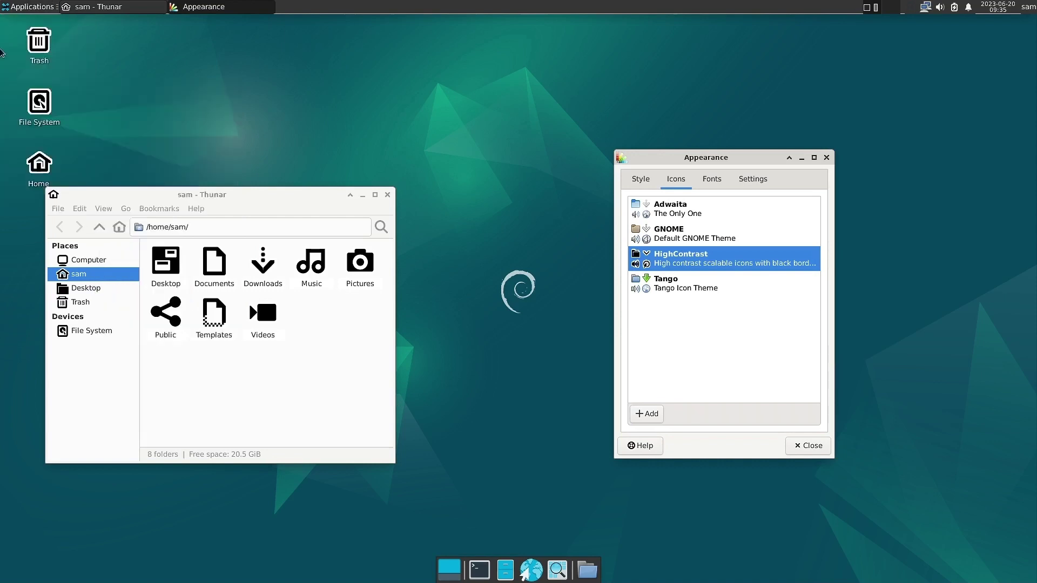
pyautogui.click(18, 7)
pyautogui.moveTo(24, 177)
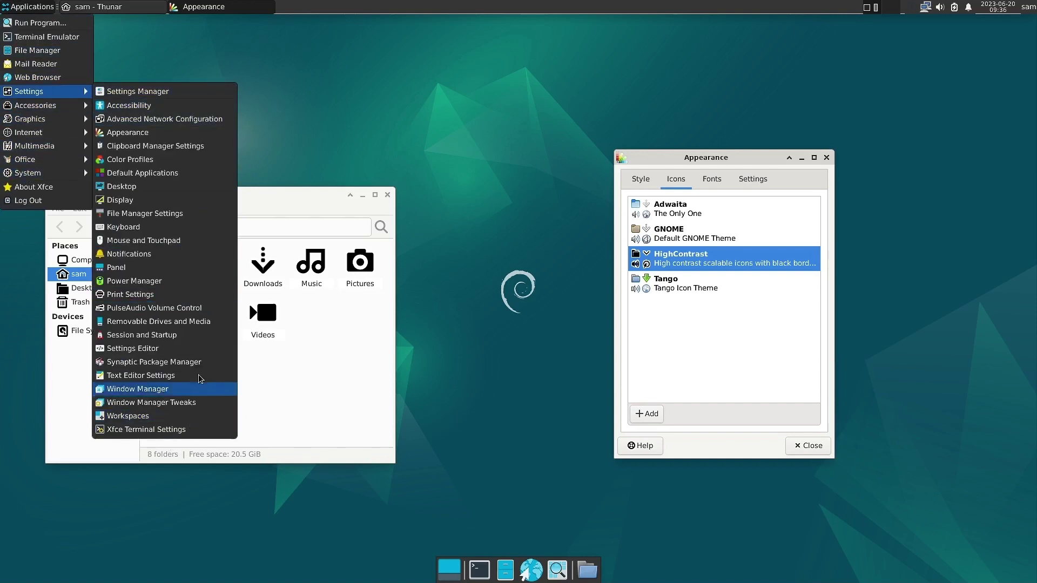
pyautogui.click(343, 405)
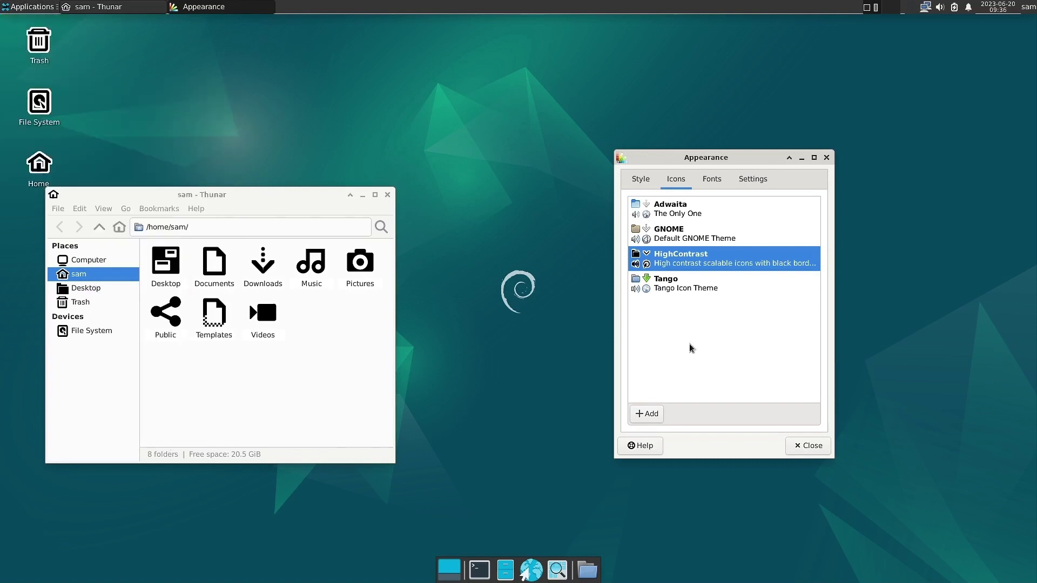
# Apply the Tango icon theme and briefly check the Applications menu.
pyautogui.click(693, 286)
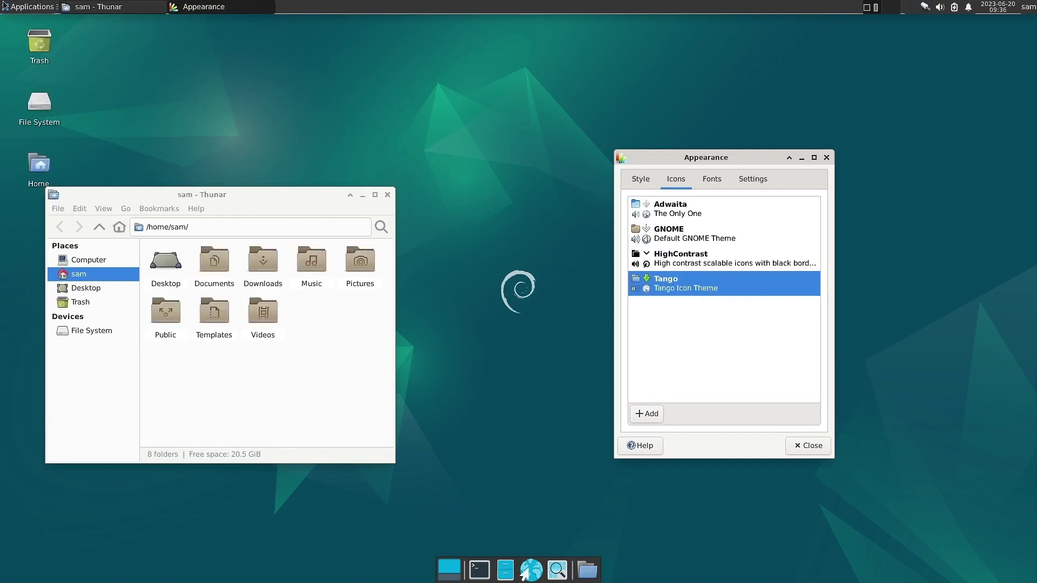
pyautogui.click(30, 6)
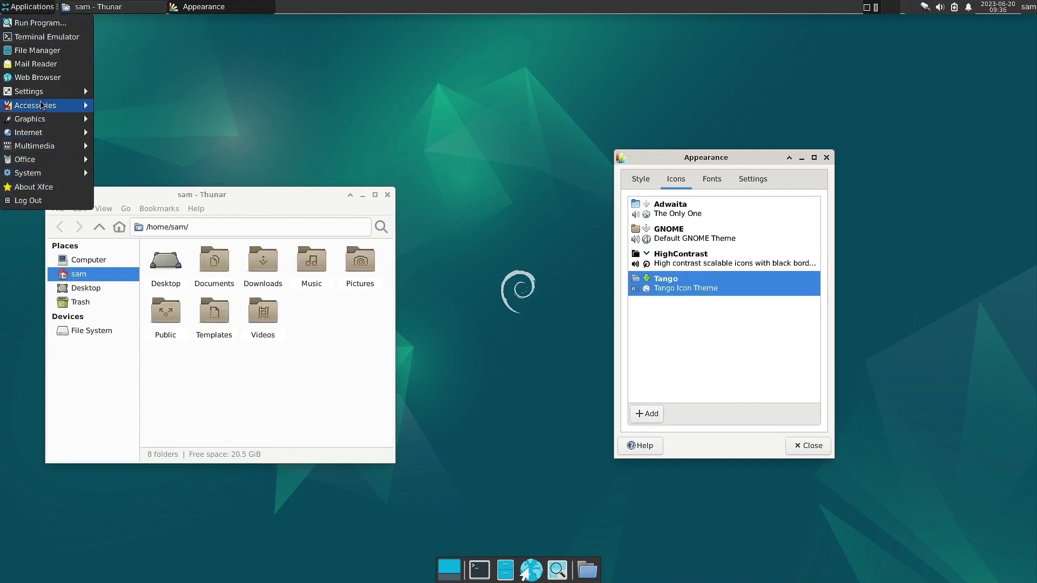
pyautogui.moveTo(43, 95)
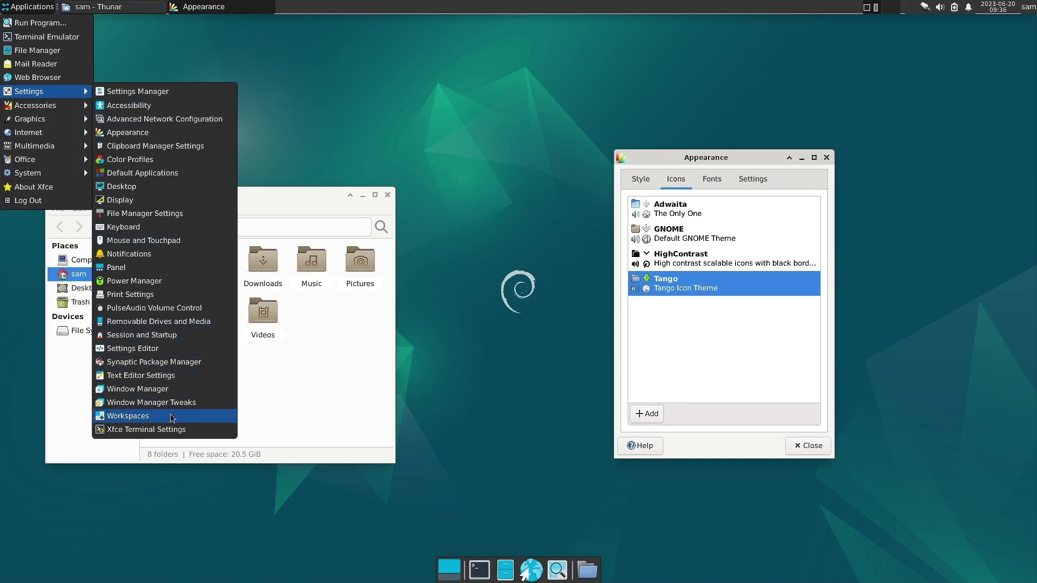
pyautogui.click(291, 420)
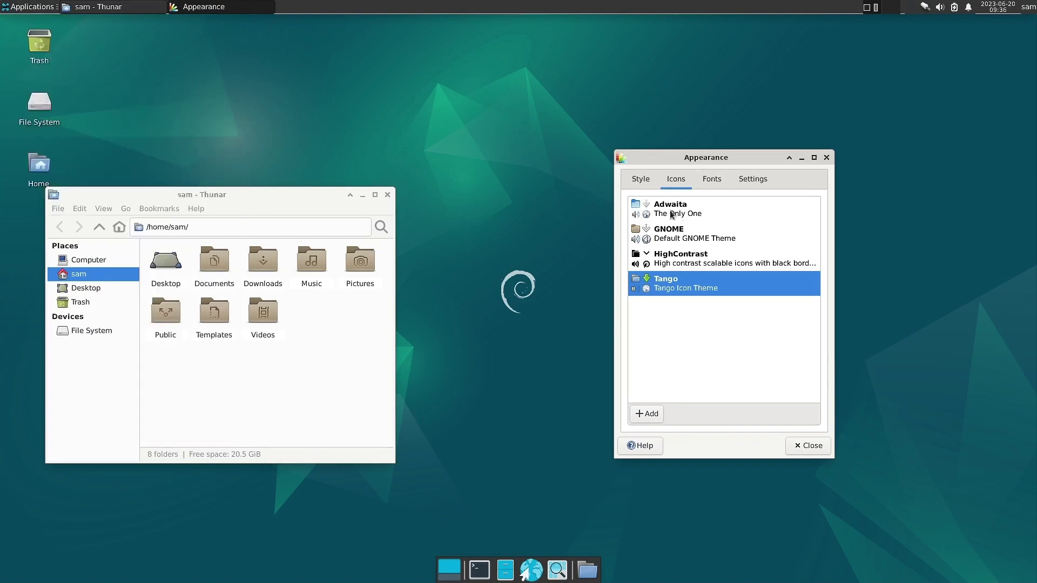
# Preview the Adwaita-dark and High Contrast styles, then return to Adwaita.
pyautogui.click(639, 179)
pyautogui.click(655, 229)
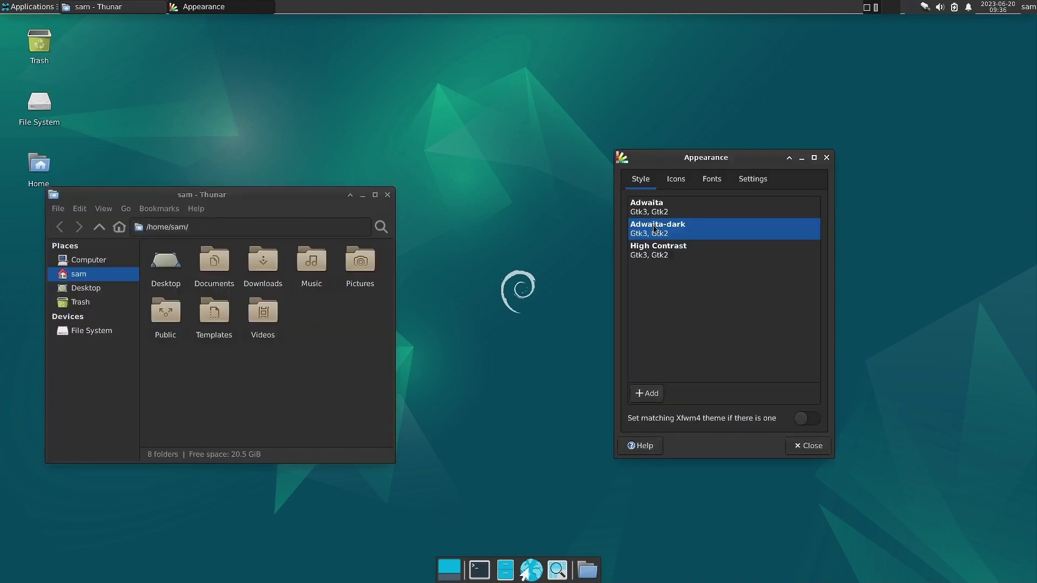
pyautogui.click(664, 254)
pyautogui.click(650, 210)
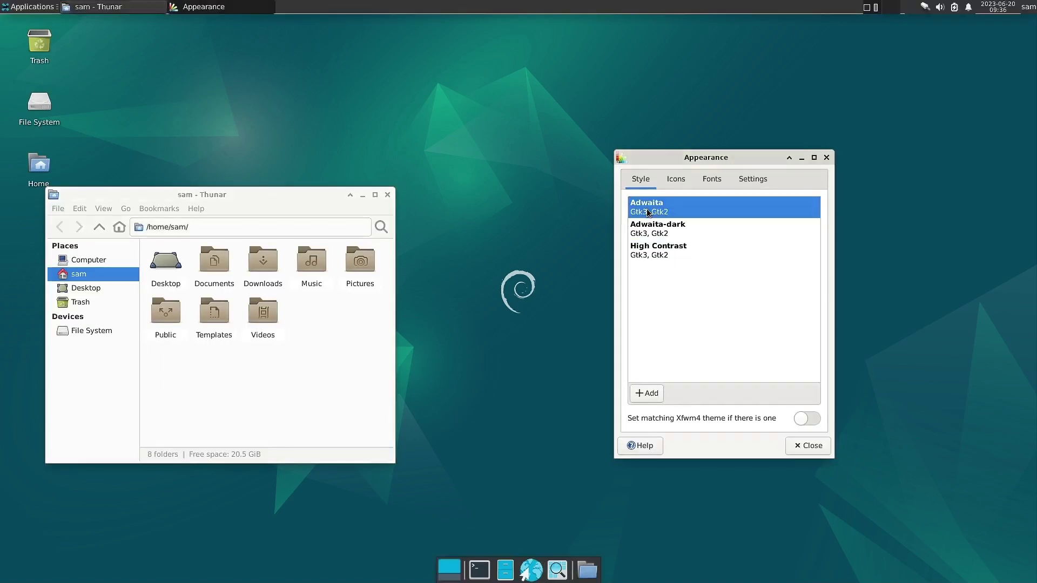
# Try the GNOME icon theme, then switch back to Tango.
pyautogui.click(676, 184)
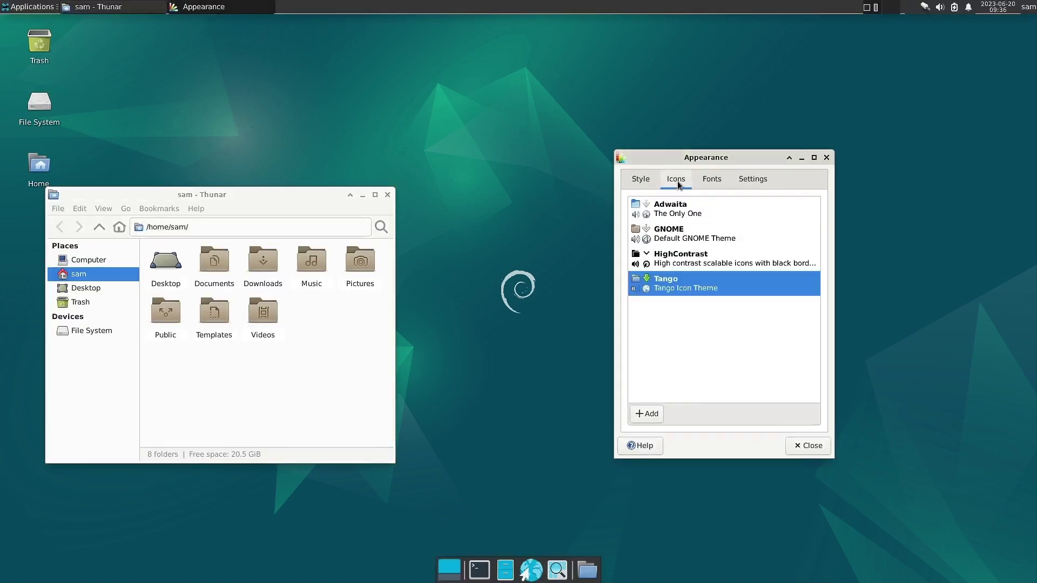
pyautogui.click(676, 232)
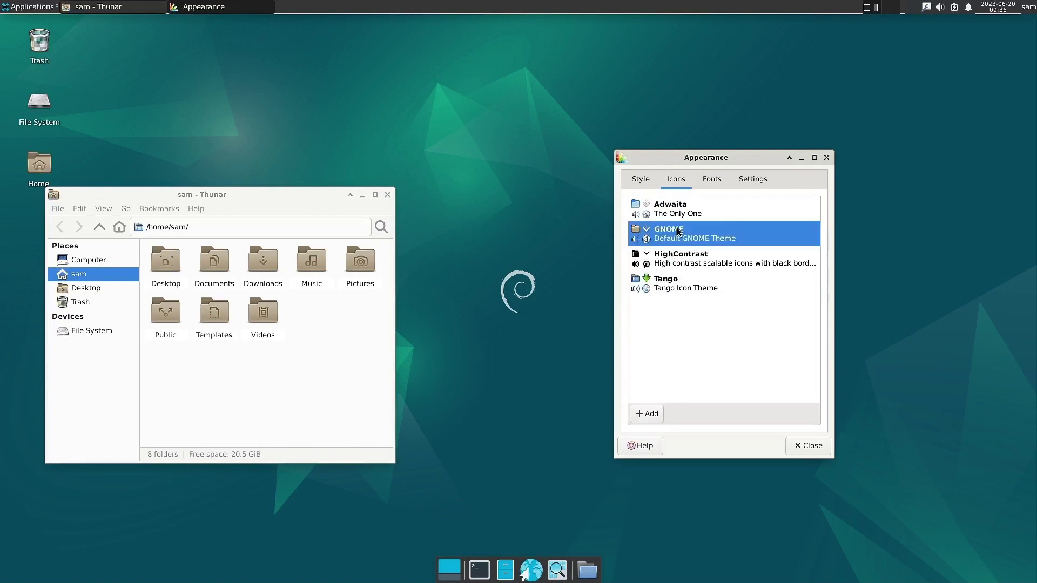
pyautogui.click(702, 292)
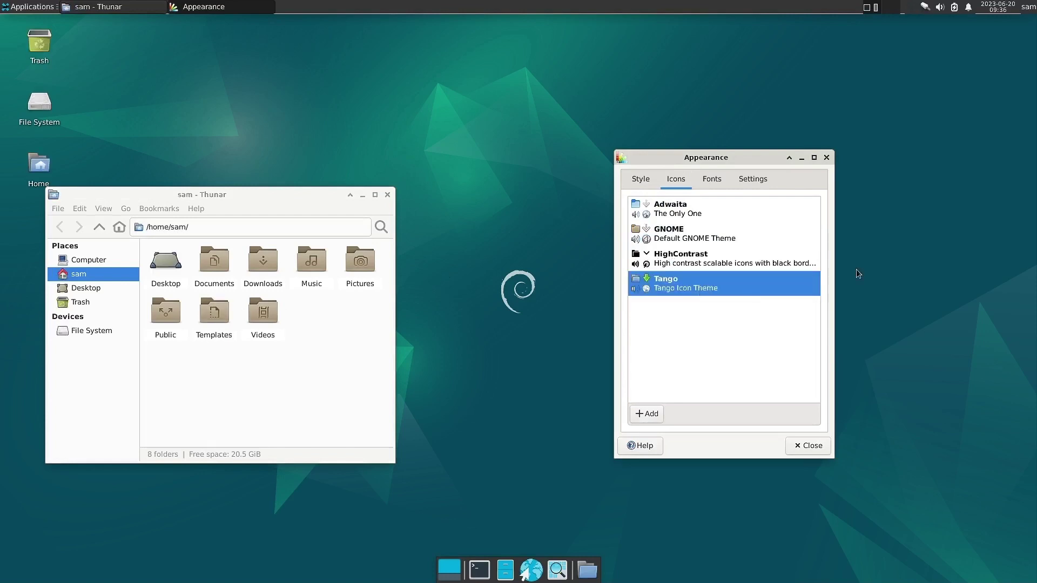
pyautogui.click(710, 180)
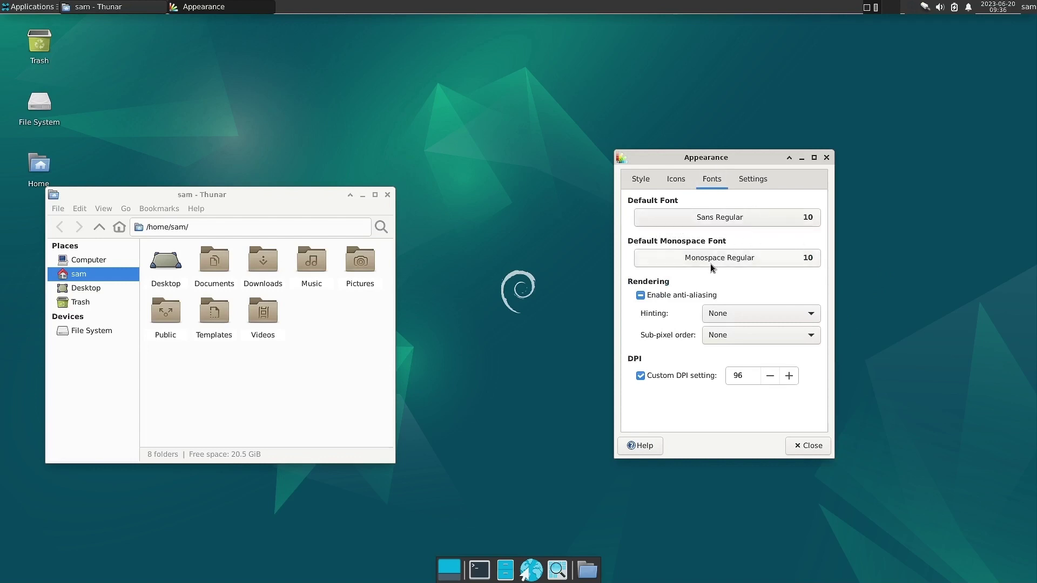
# Check the Settings page with 1x window scaling, then close Appearance and the Thunar window.
pyautogui.click(751, 184)
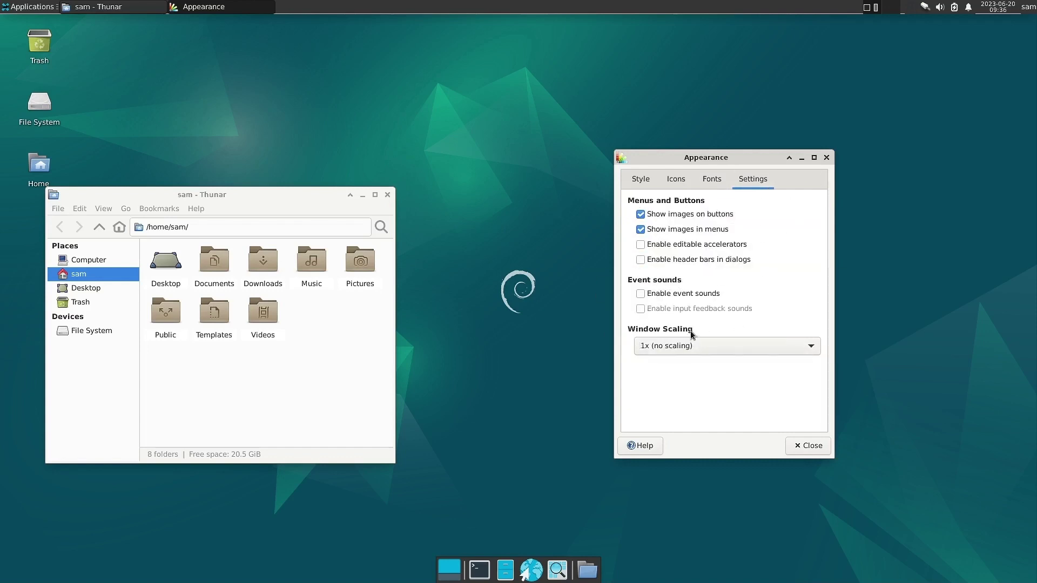
pyautogui.click(826, 158)
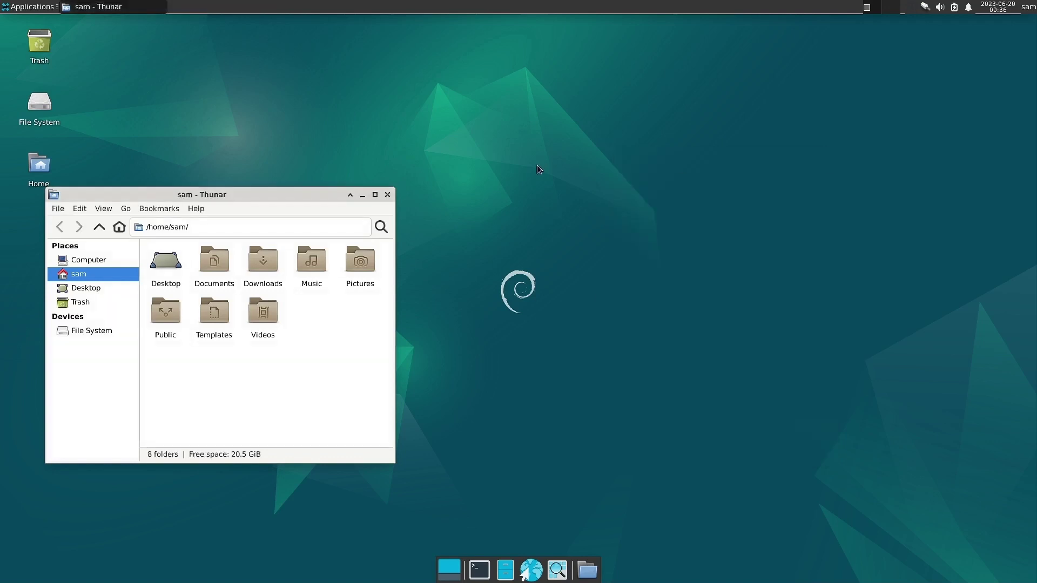
pyautogui.click(388, 195)
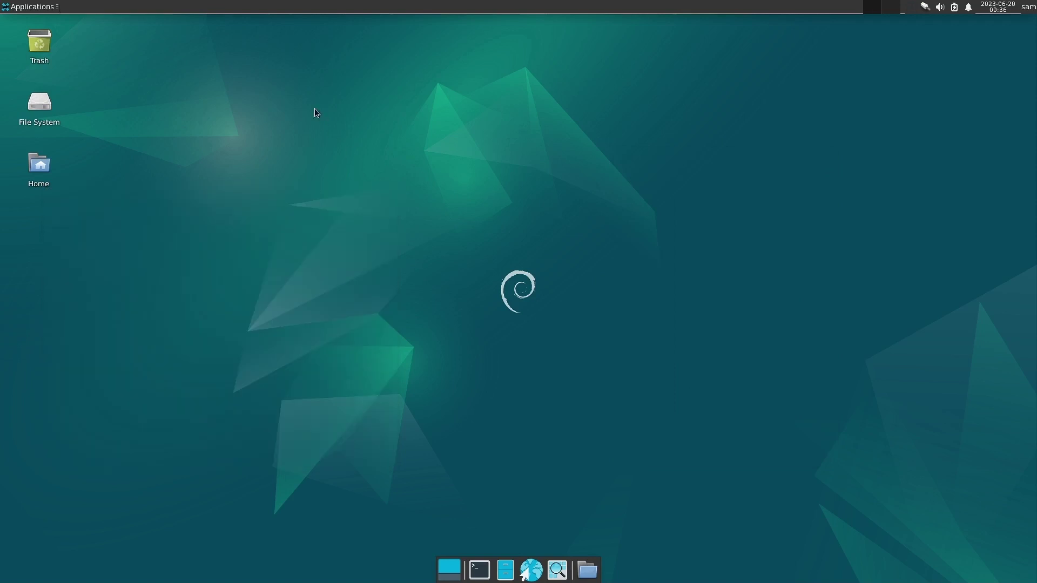
# Open Desktop Settings from the desktop's right-click menu.
pyautogui.rightClick(314, 109)
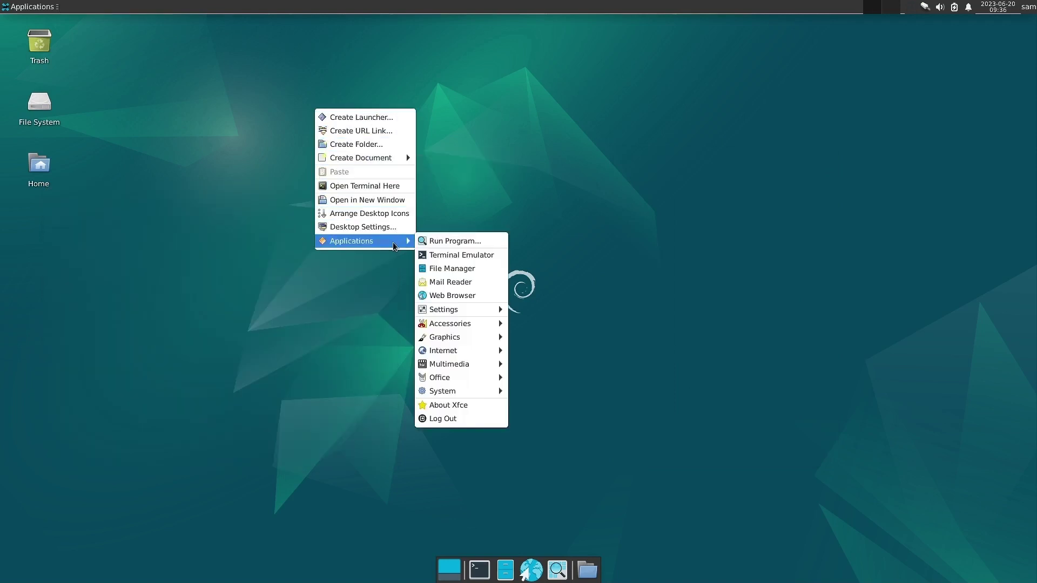
pyautogui.click(393, 227)
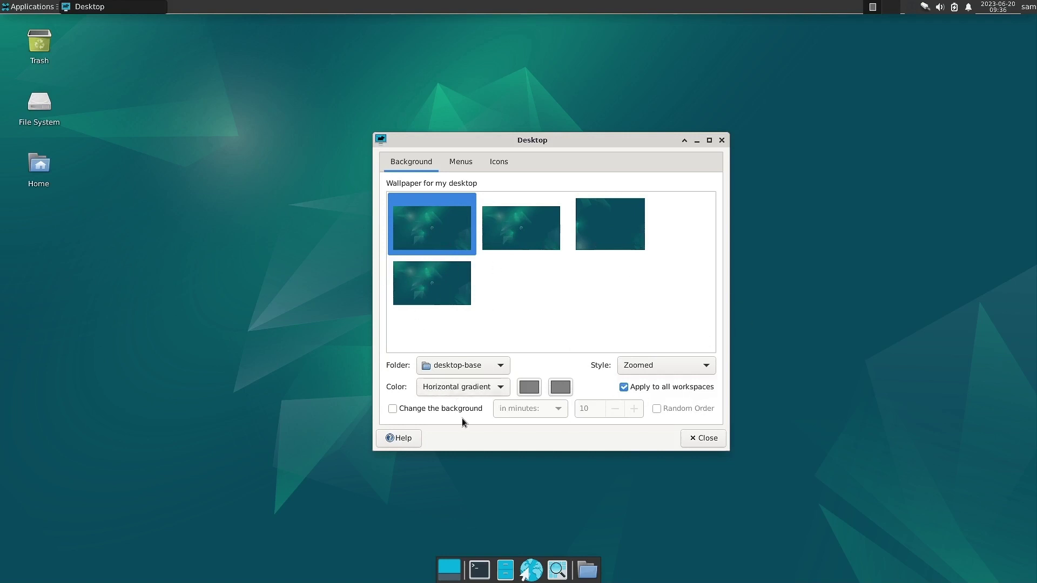
# Browse the Menus and Icons pages, scroll the Default Icons list, return to Background, and close.
pyautogui.click(464, 165)
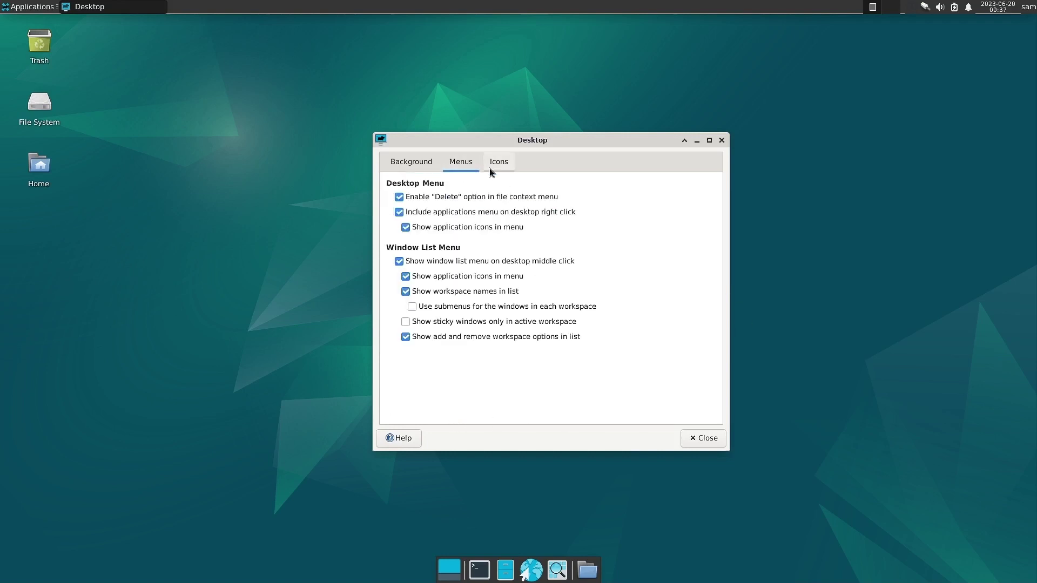
pyautogui.click(489, 167)
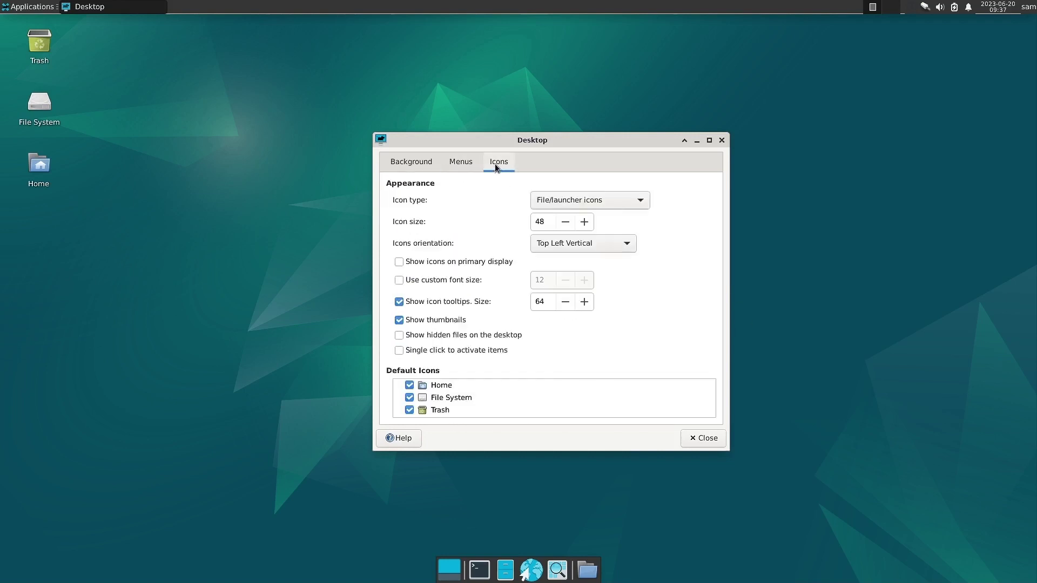
pyautogui.click(448, 163)
pyautogui.click(413, 163)
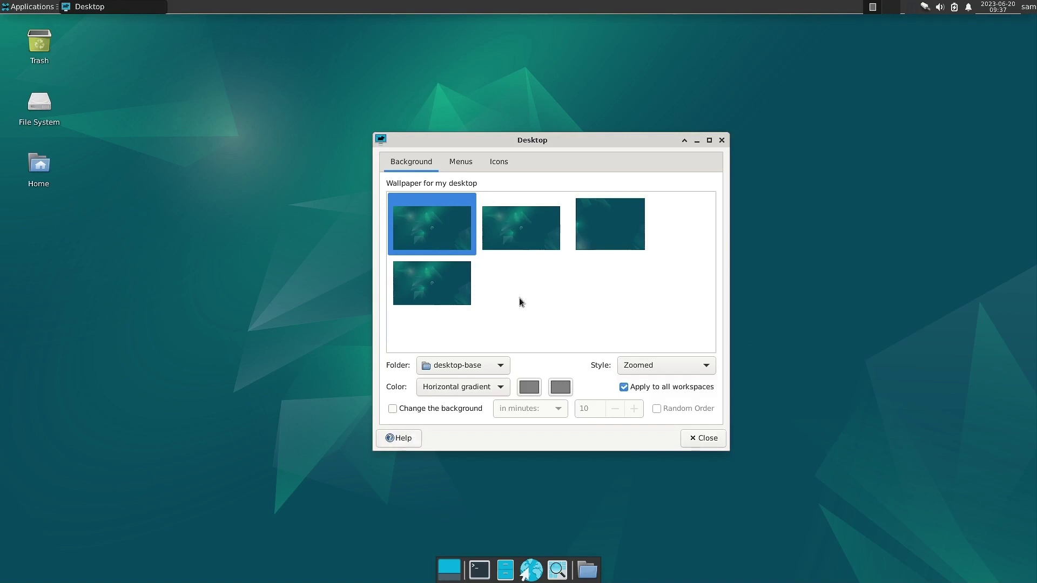
pyautogui.click(459, 162)
pyautogui.click(499, 162)
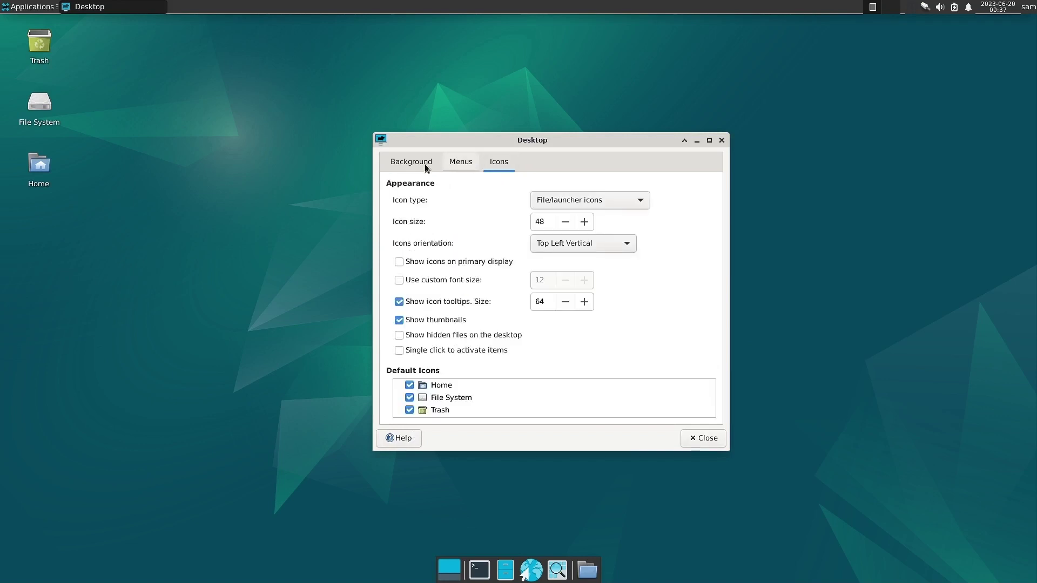
pyautogui.click(406, 166)
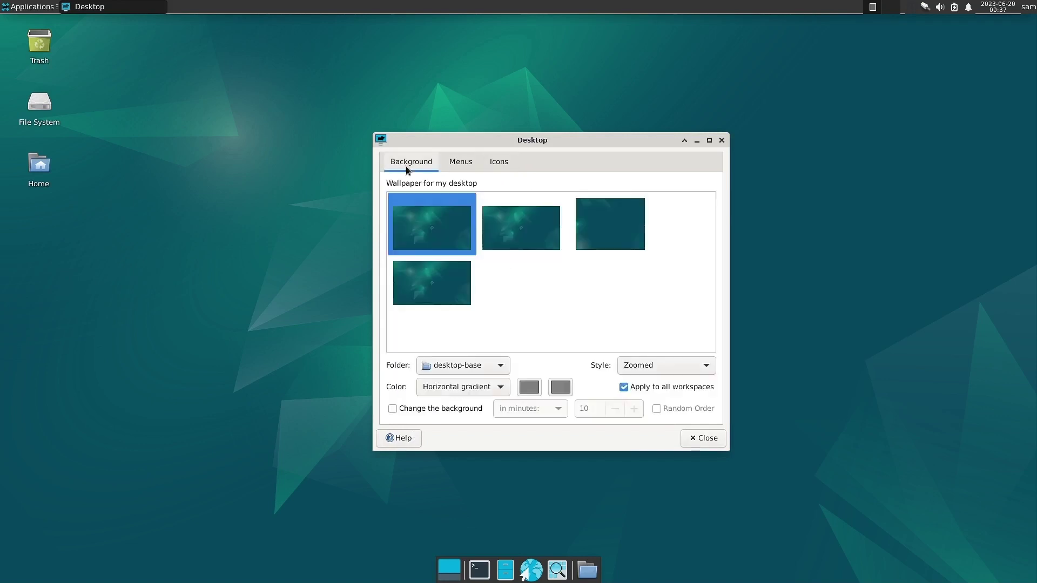
pyautogui.click(497, 161)
pyautogui.scroll(-1, 475, 402)
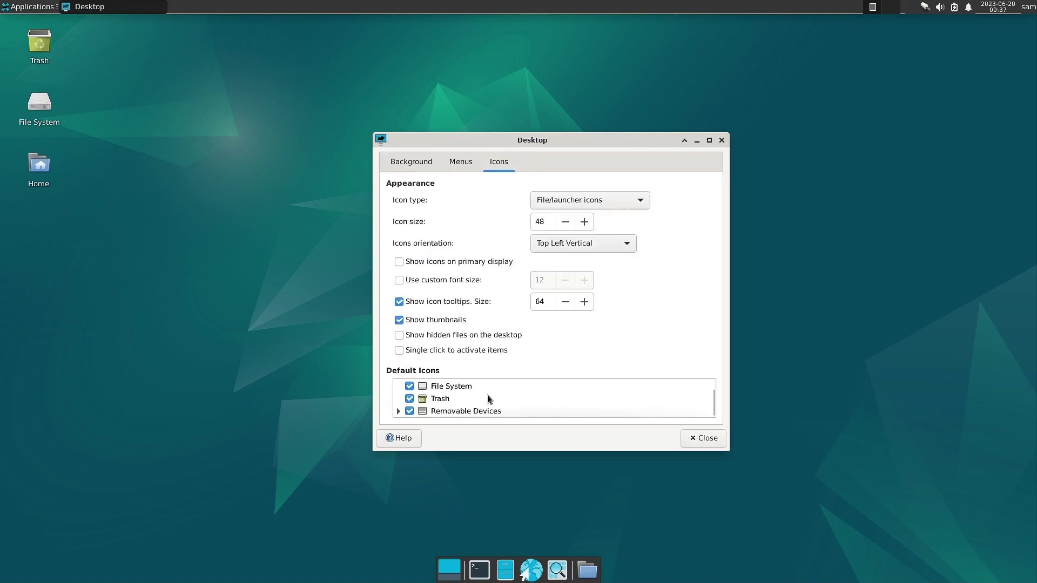
pyautogui.scroll(1, 487, 394)
pyautogui.click(387, 161)
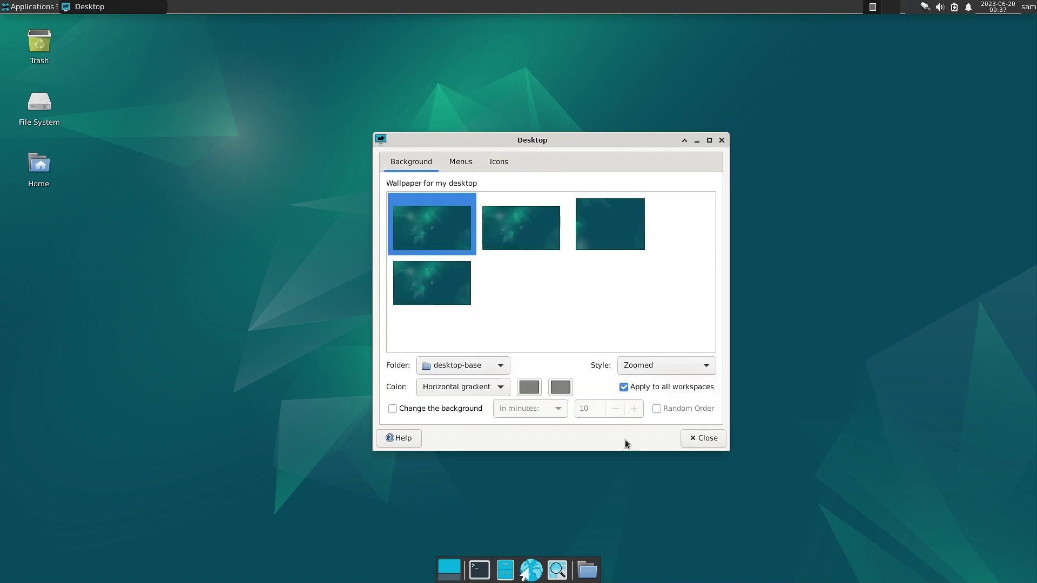
pyautogui.click(704, 438)
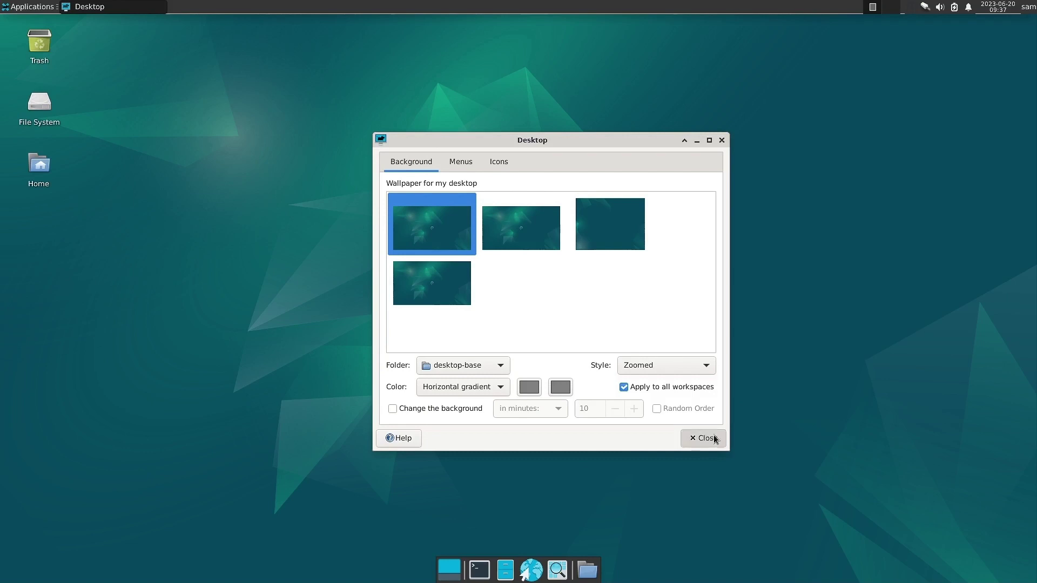
pyautogui.click(23, 8)
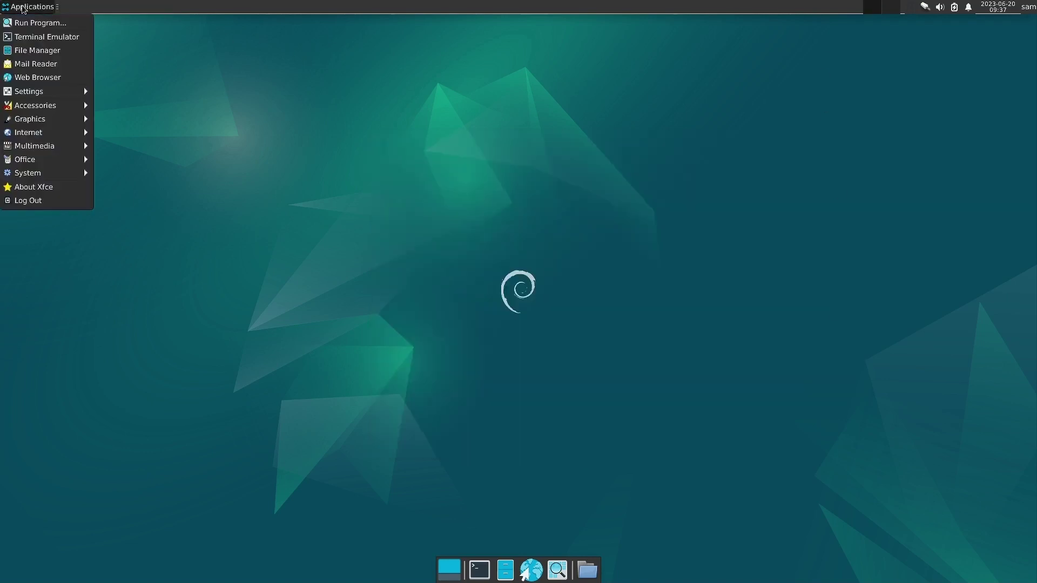
pyautogui.moveTo(58, 95)
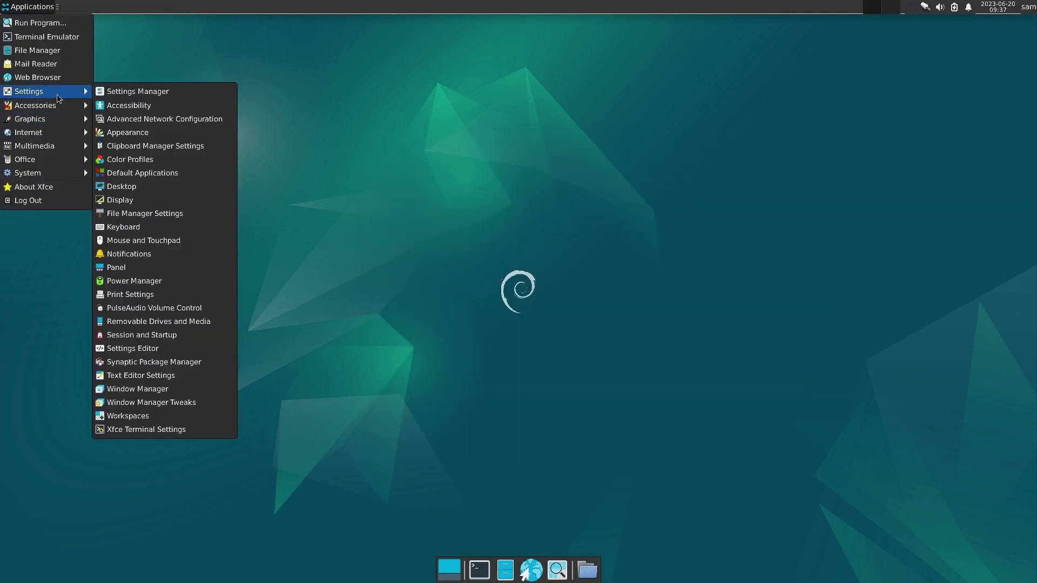
pyautogui.click(456, 238)
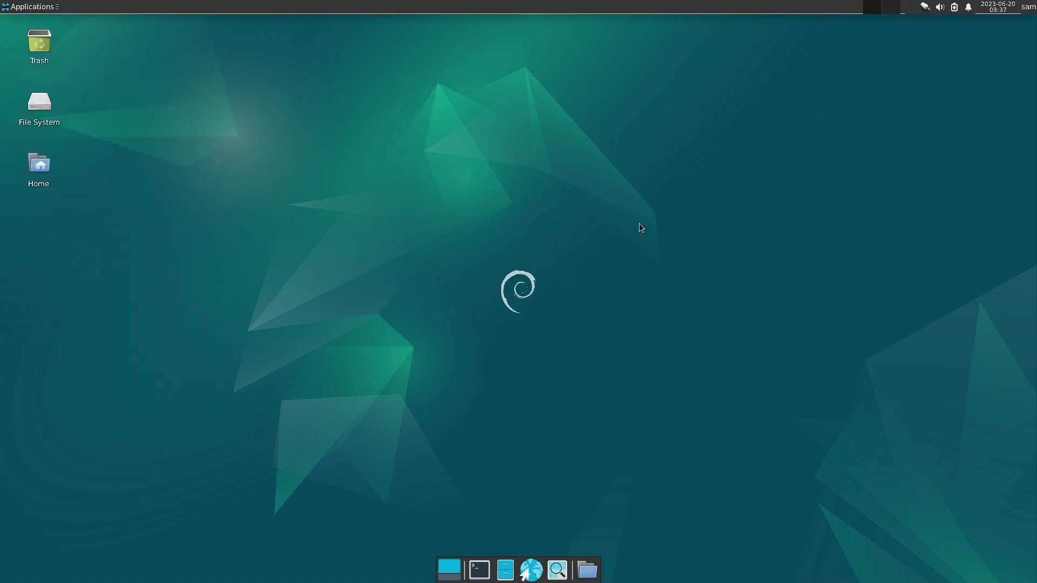